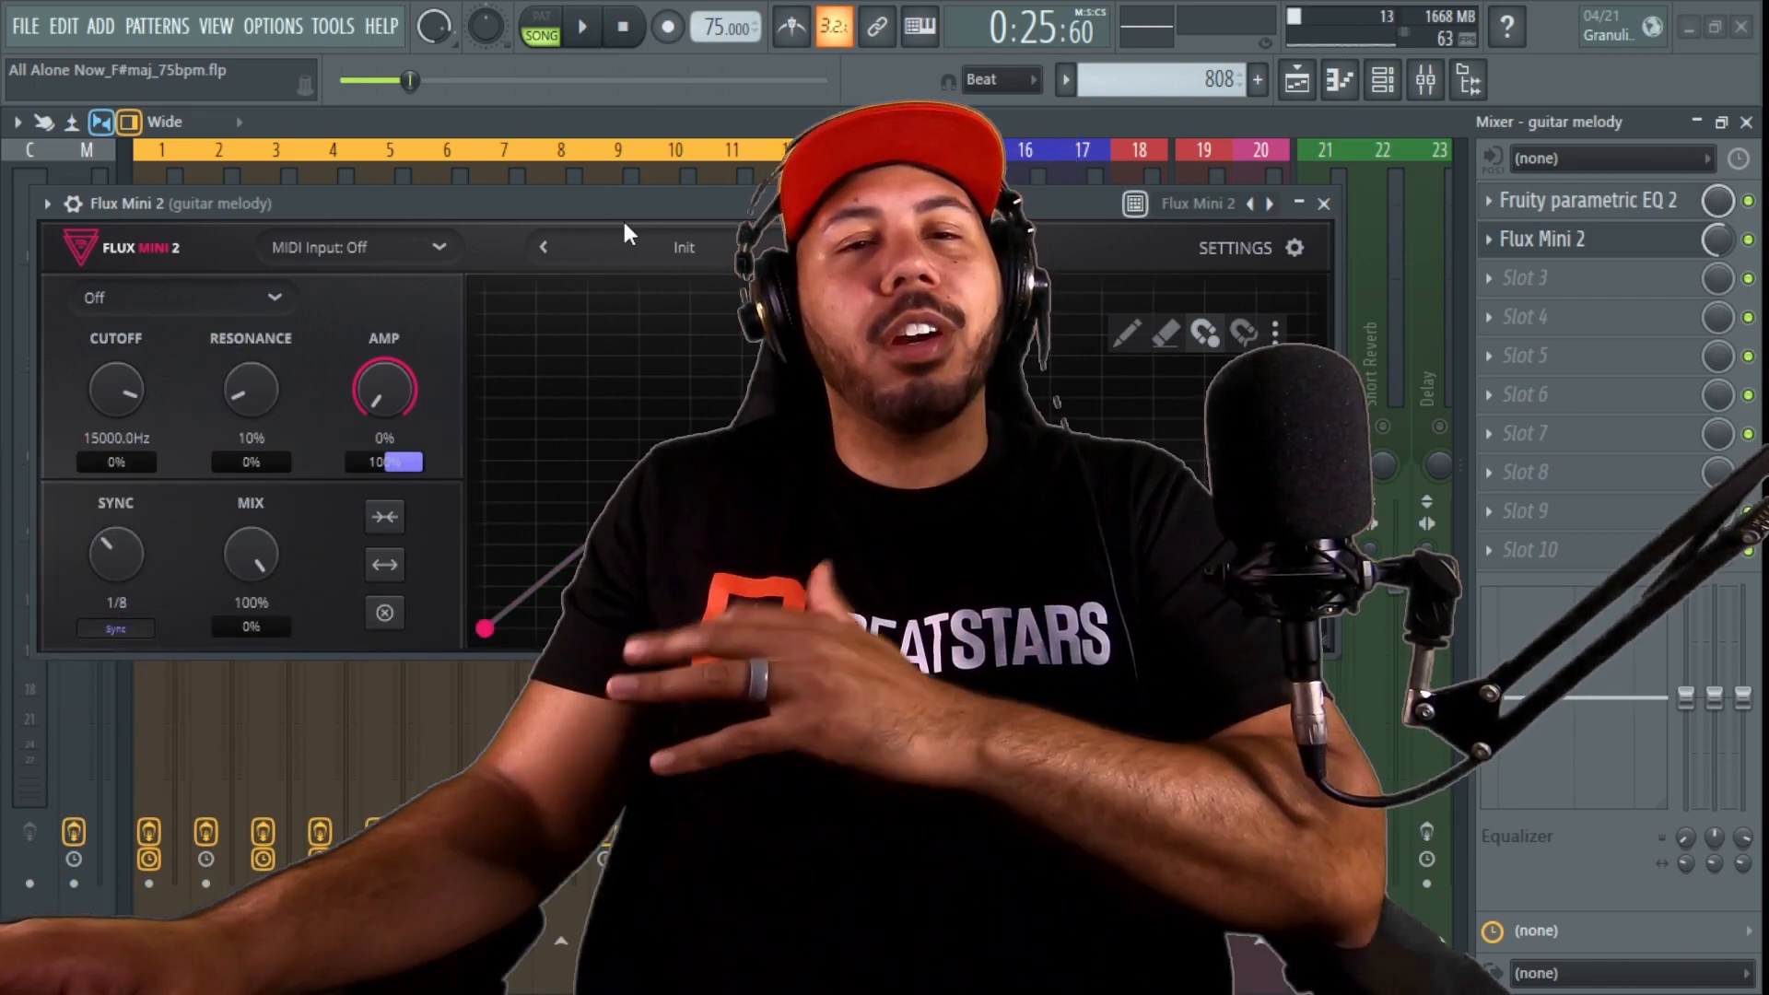
Move the envelope's peak node earlier and slightly lower, then reshape the falling curve with its handle
{"action": "left_click_drag", "start_coordinate": [687, 204], "coordinate": [706, 196]}
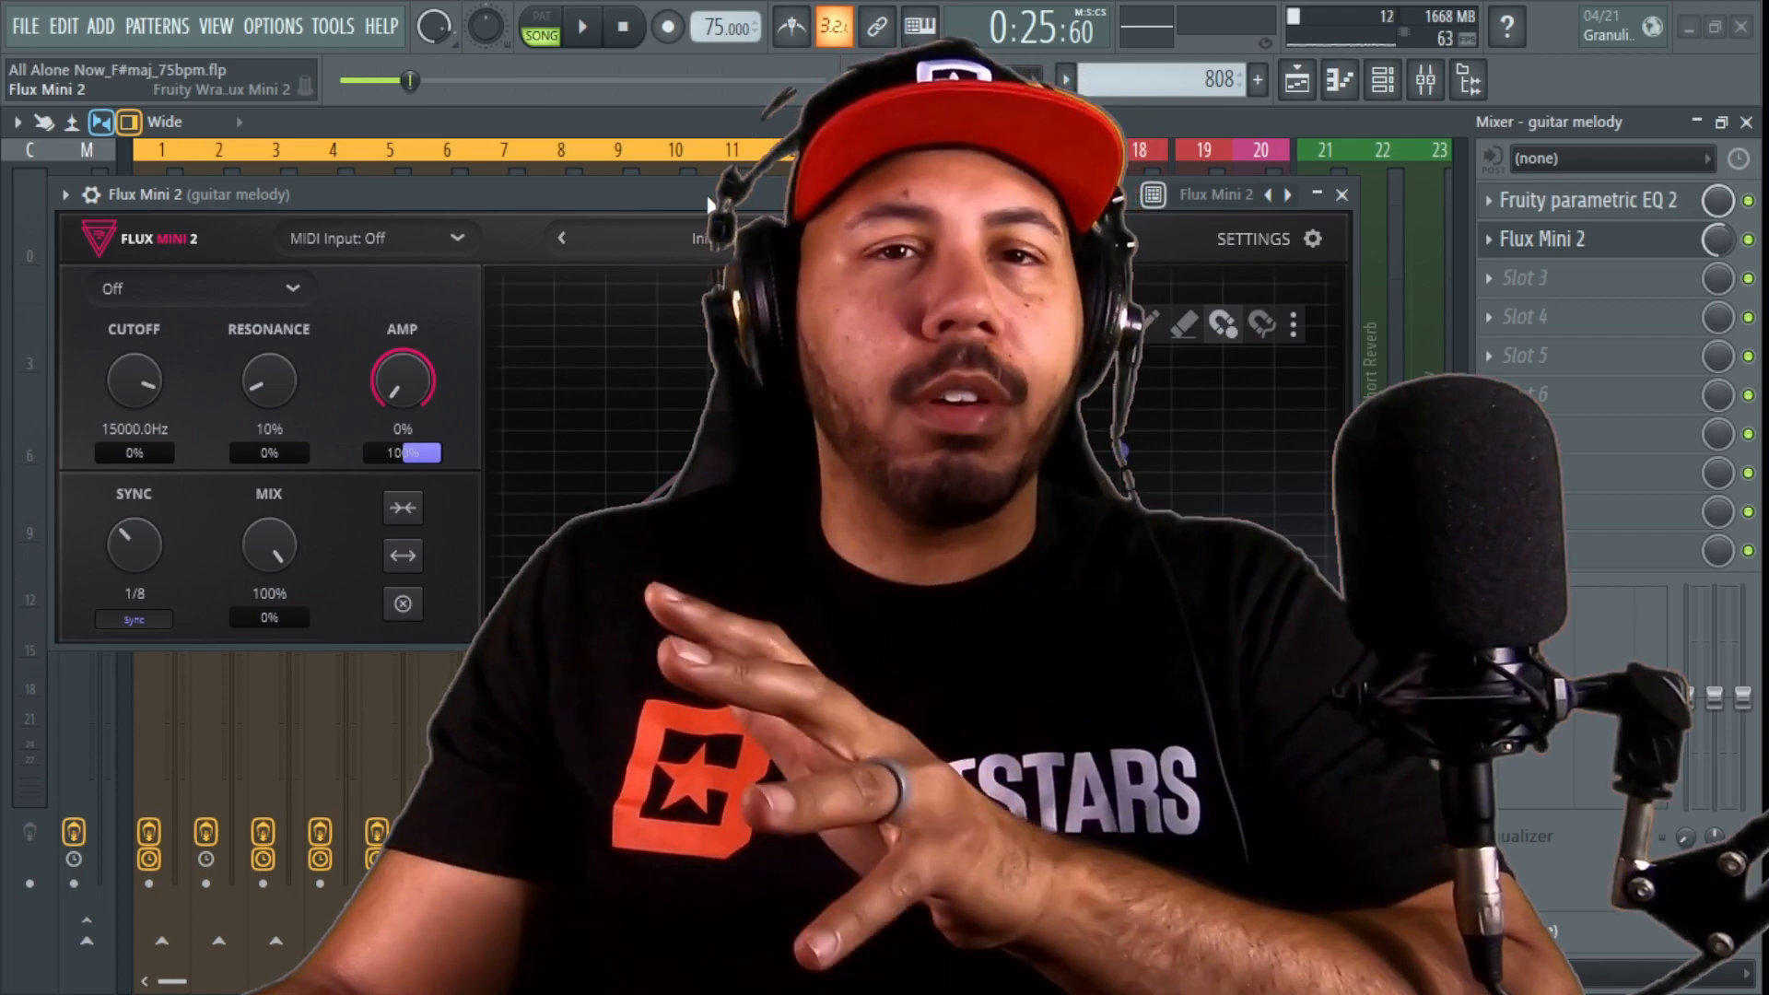
{"action": "left_click_drag", "start_coordinate": [706, 195], "coordinate": [759, 149]}
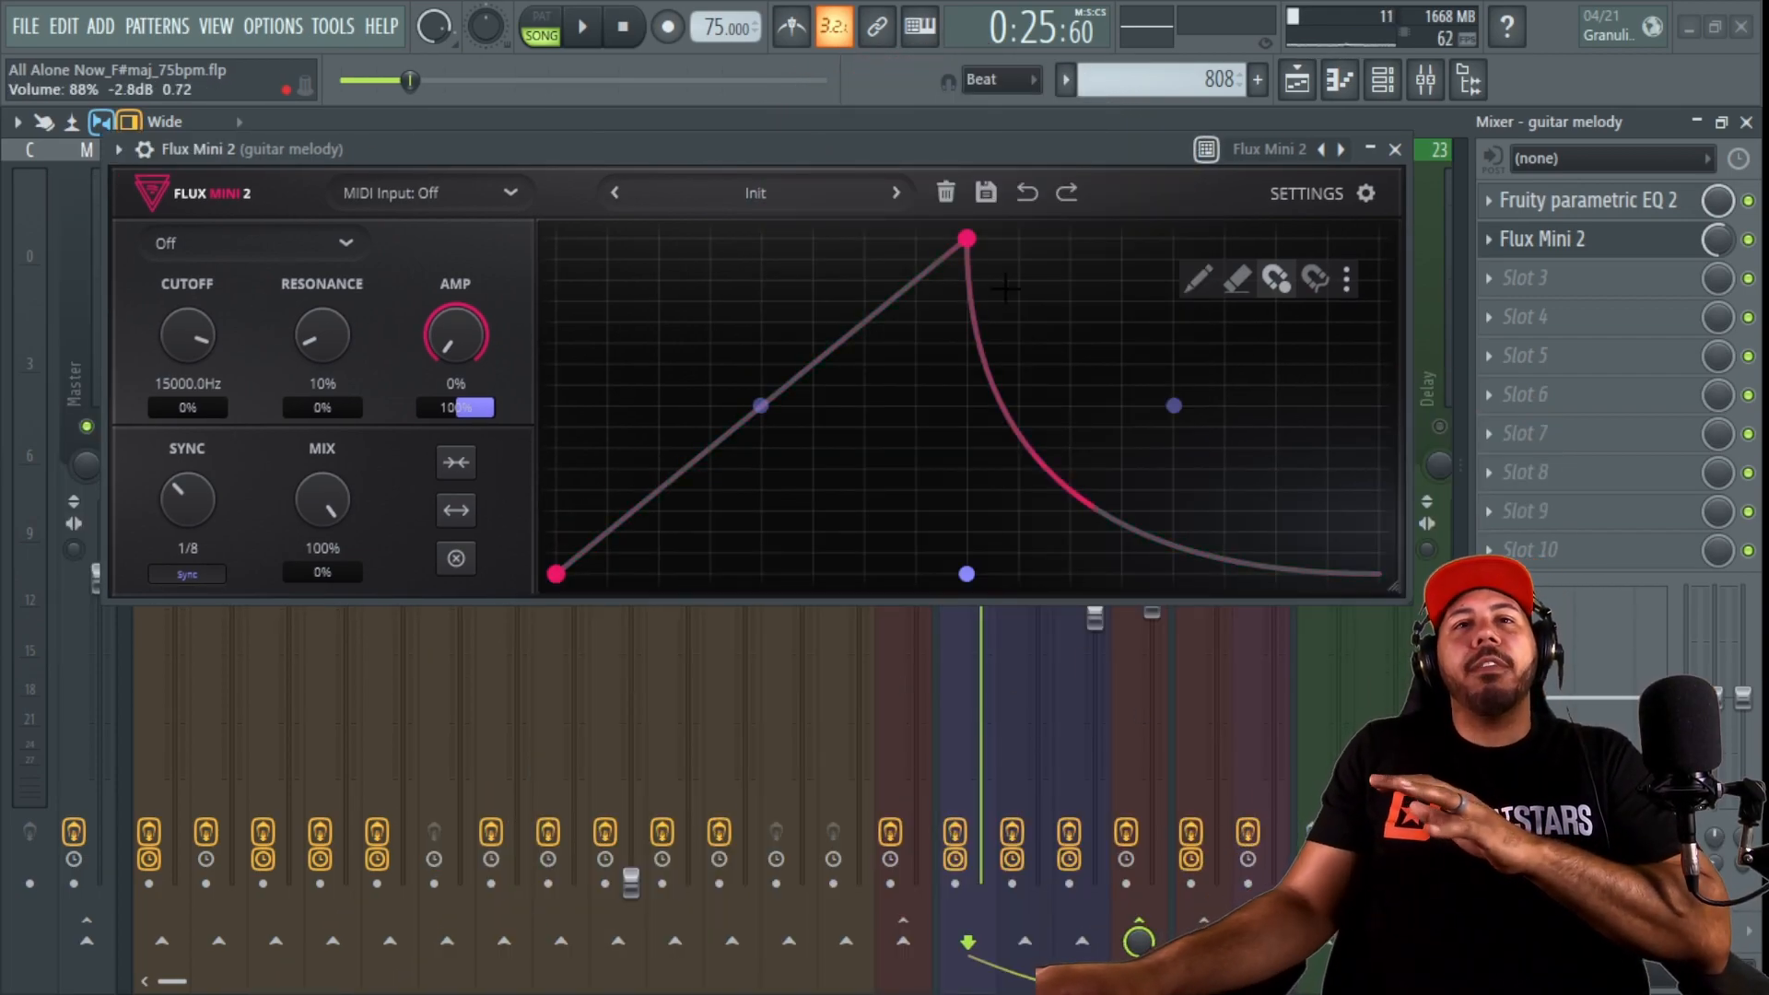
{"action": "left_click_drag", "start_coordinate": [969, 241], "coordinate": [807, 364]}
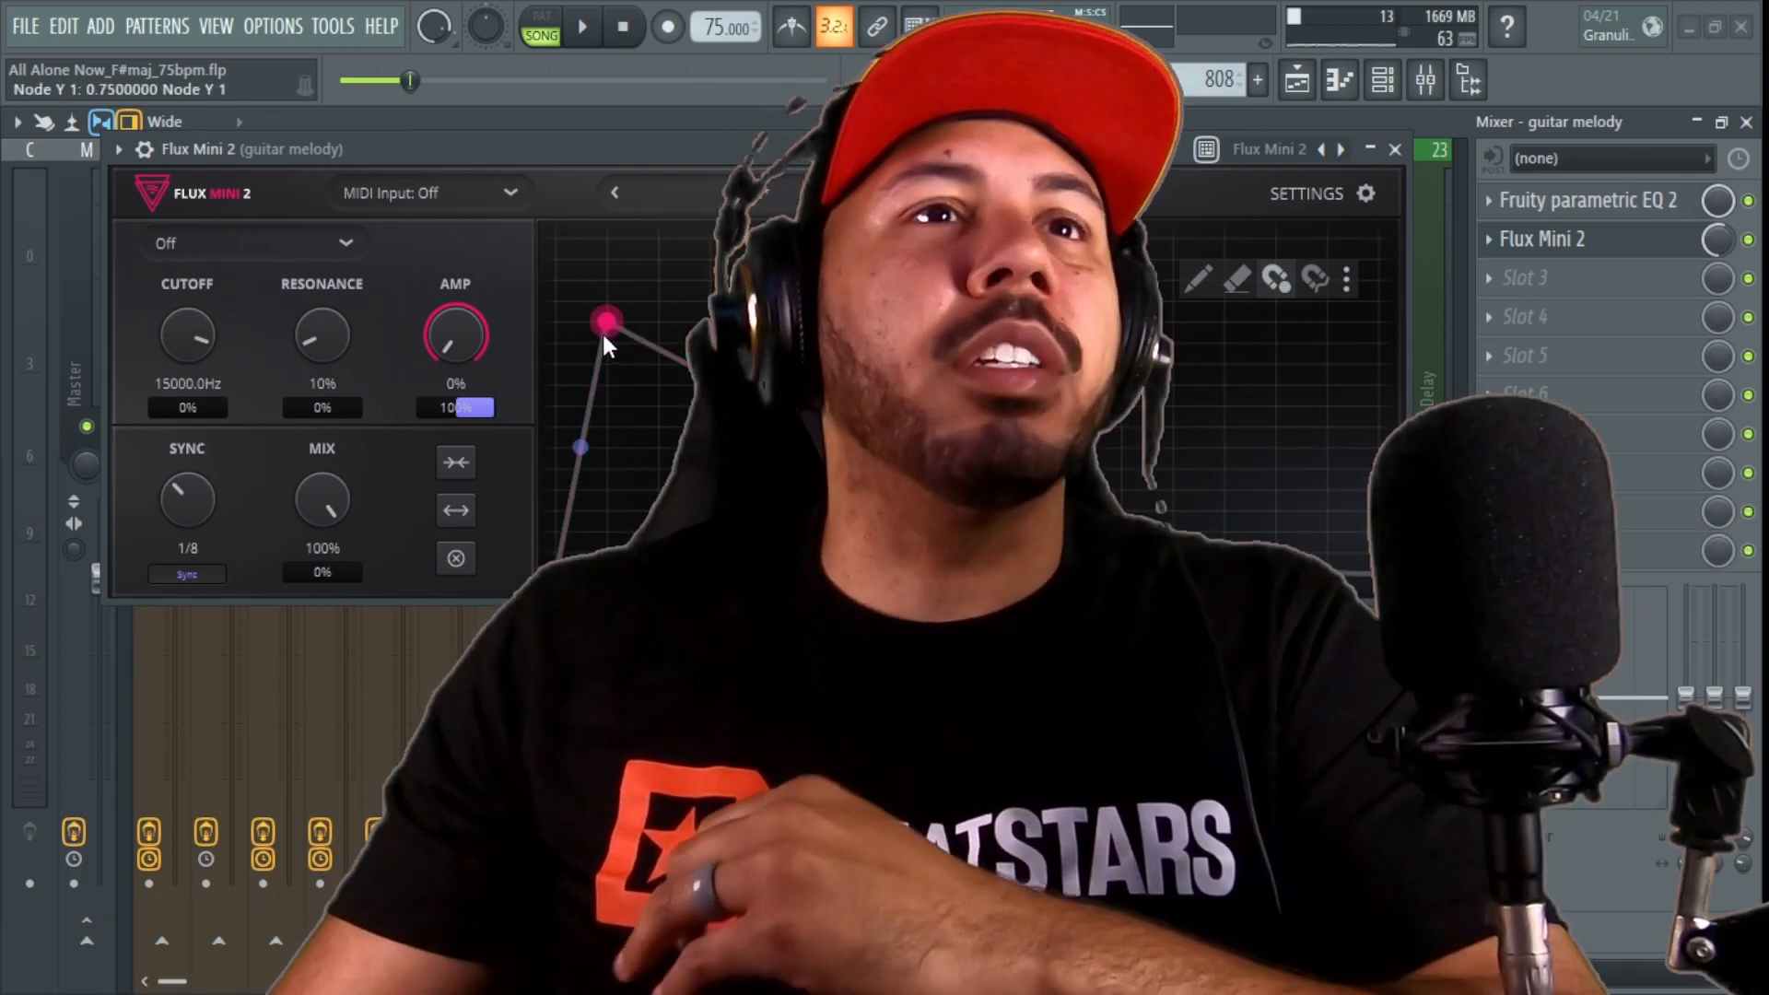
{"action": "left_click_drag", "start_coordinate": [603, 336], "coordinate": [653, 316]}
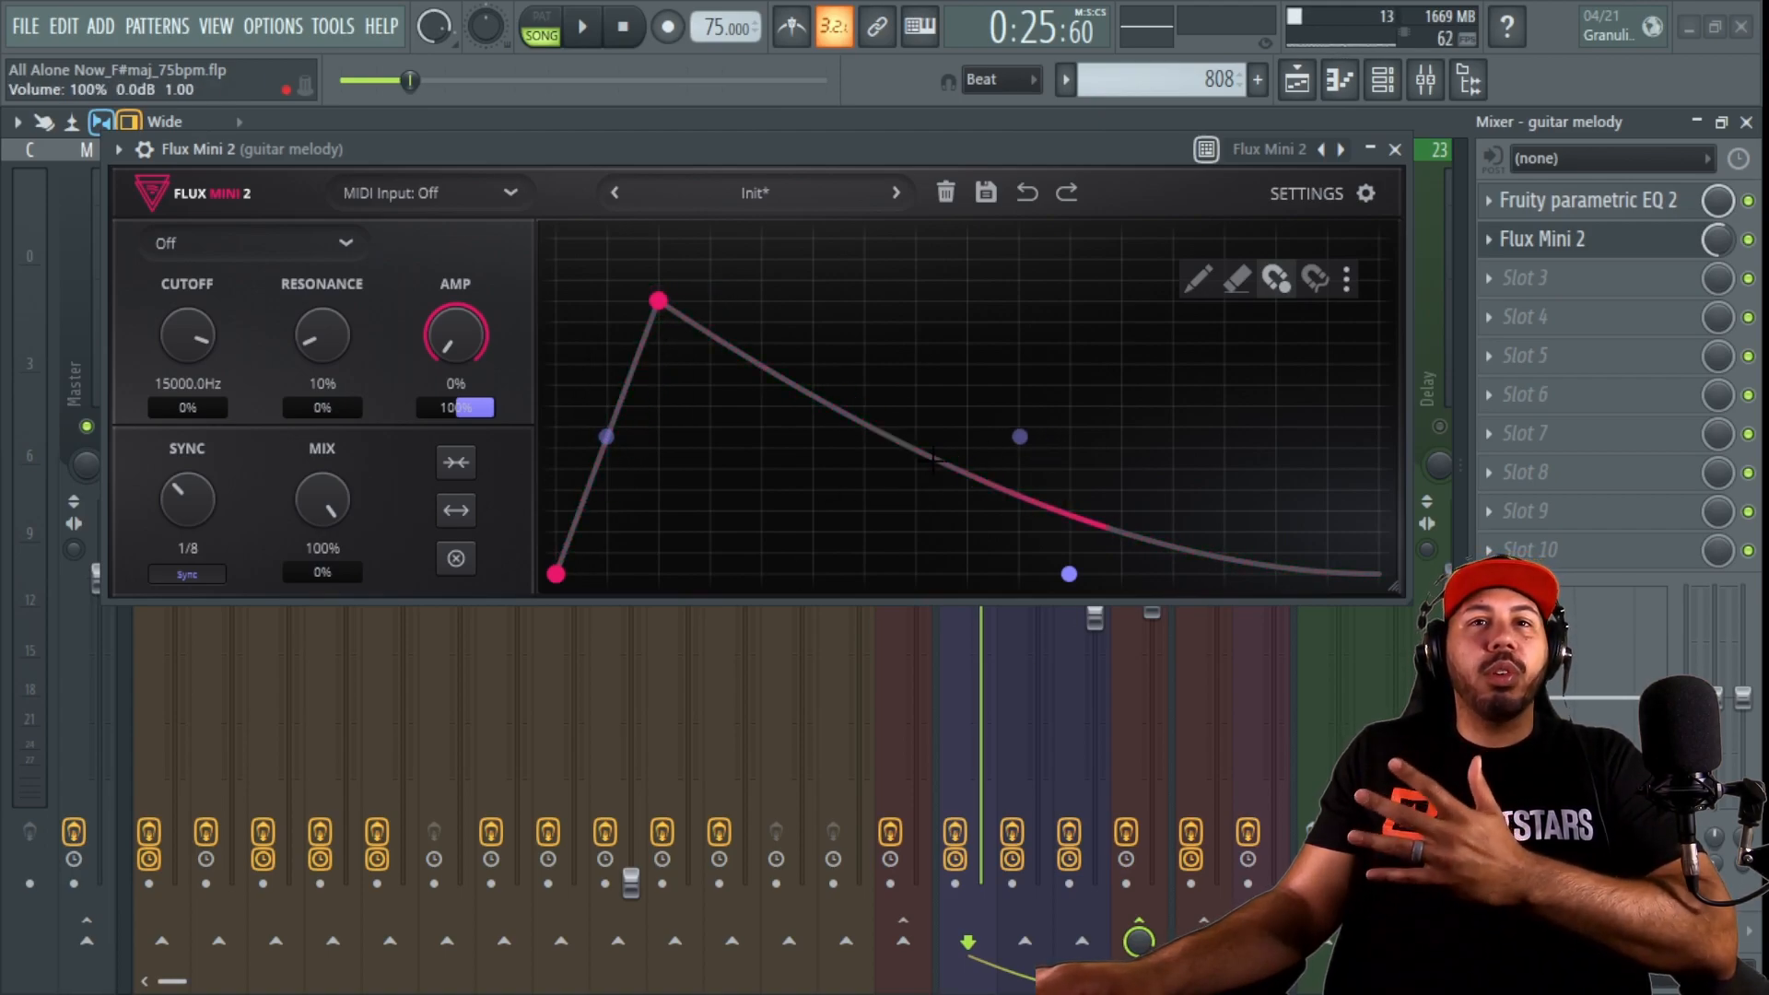
{"action": "left_click_drag", "start_coordinate": [984, 474], "coordinate": [1121, 280]}
{"action": "left_click_drag", "start_coordinate": [967, 574], "coordinate": [1115, 537]}
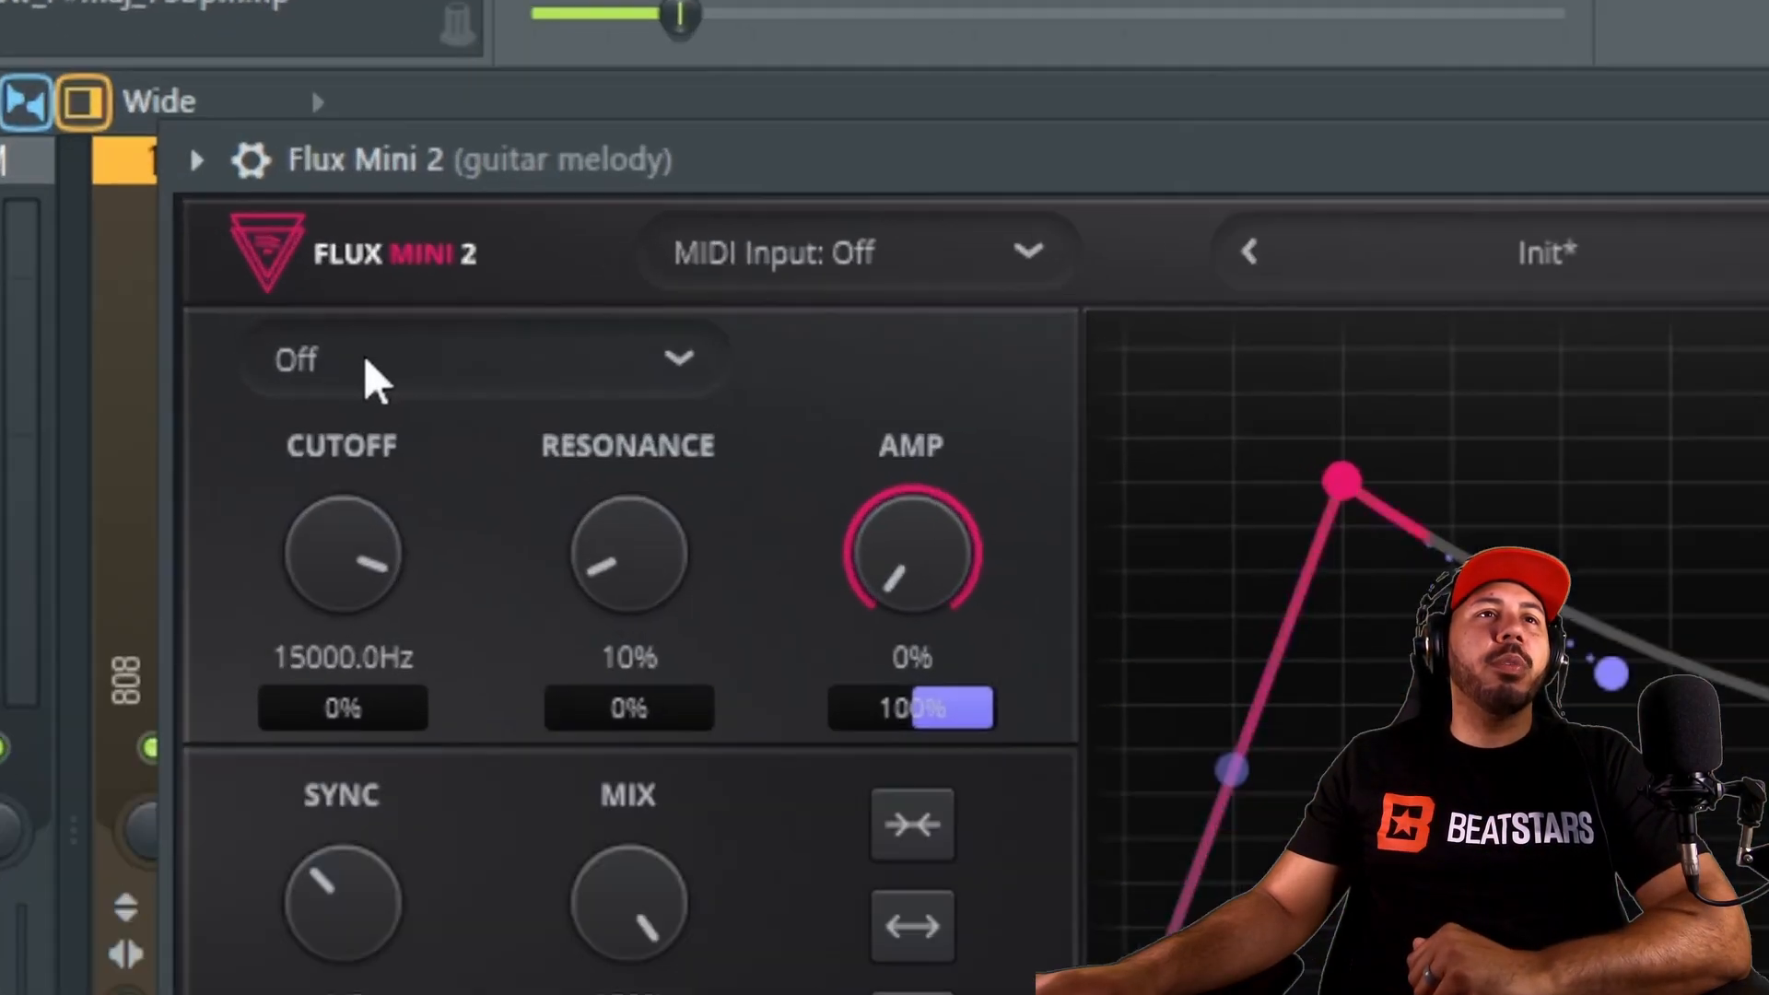
Leave the filter type Off and set cutoff to 7133.3 Hz with -7% modulation, resonance to 25% and amp to 7%
{"action": "left_click", "coordinate": [285, 245]}
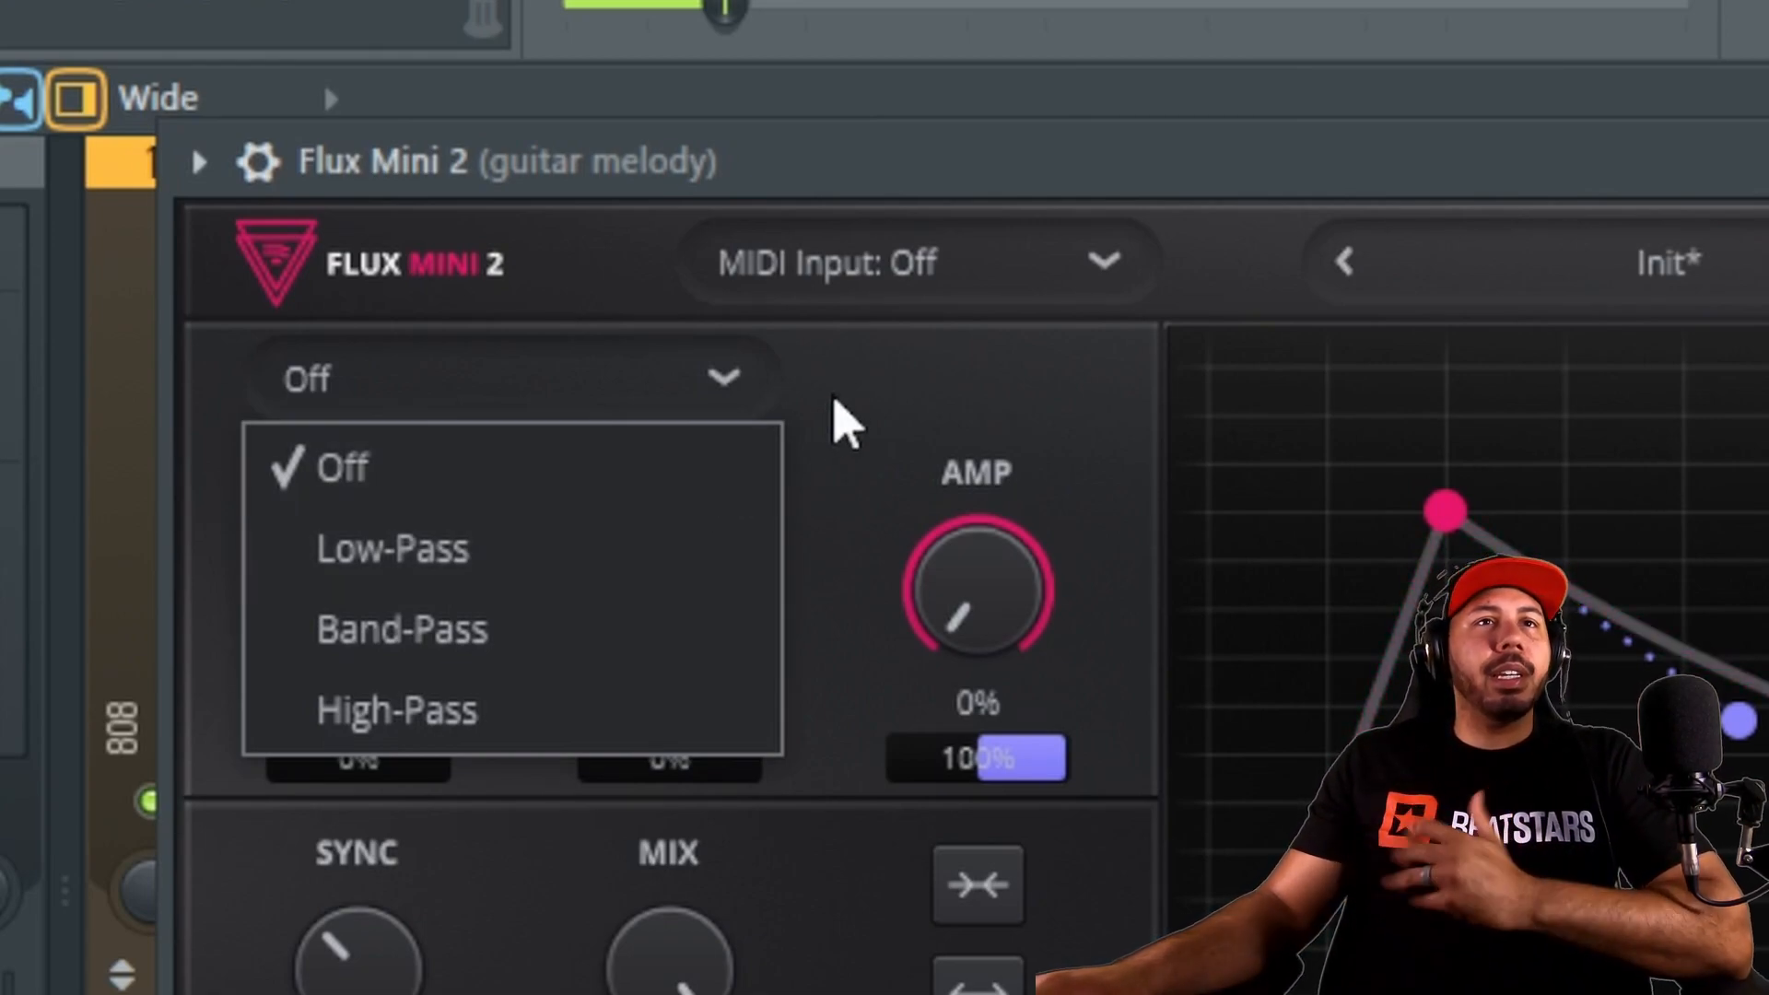
{"action": "left_click", "coordinate": [834, 399]}
{"action": "left_click_drag", "start_coordinate": [382, 610], "coordinate": [359, 724]}
{"action": "left_click_drag", "start_coordinate": [668, 564], "coordinate": [671, 431]}
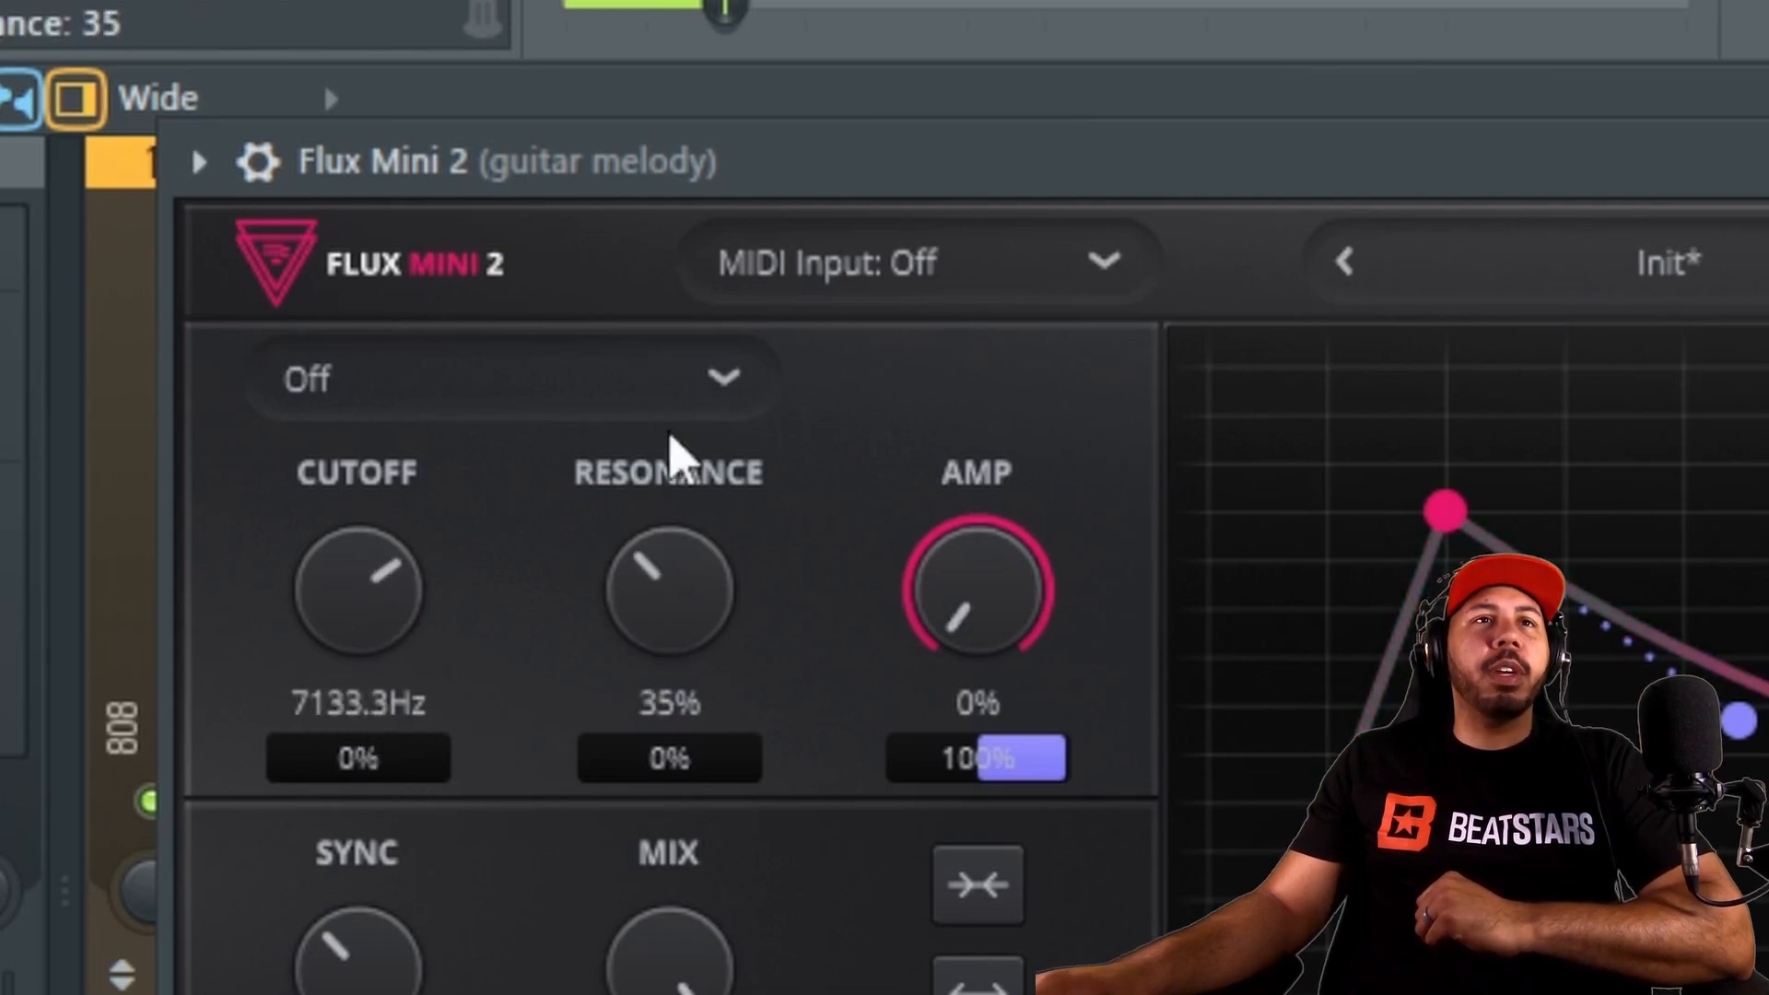
{"action": "left_click_drag", "start_coordinate": [892, 626], "coordinate": [969, 527]}
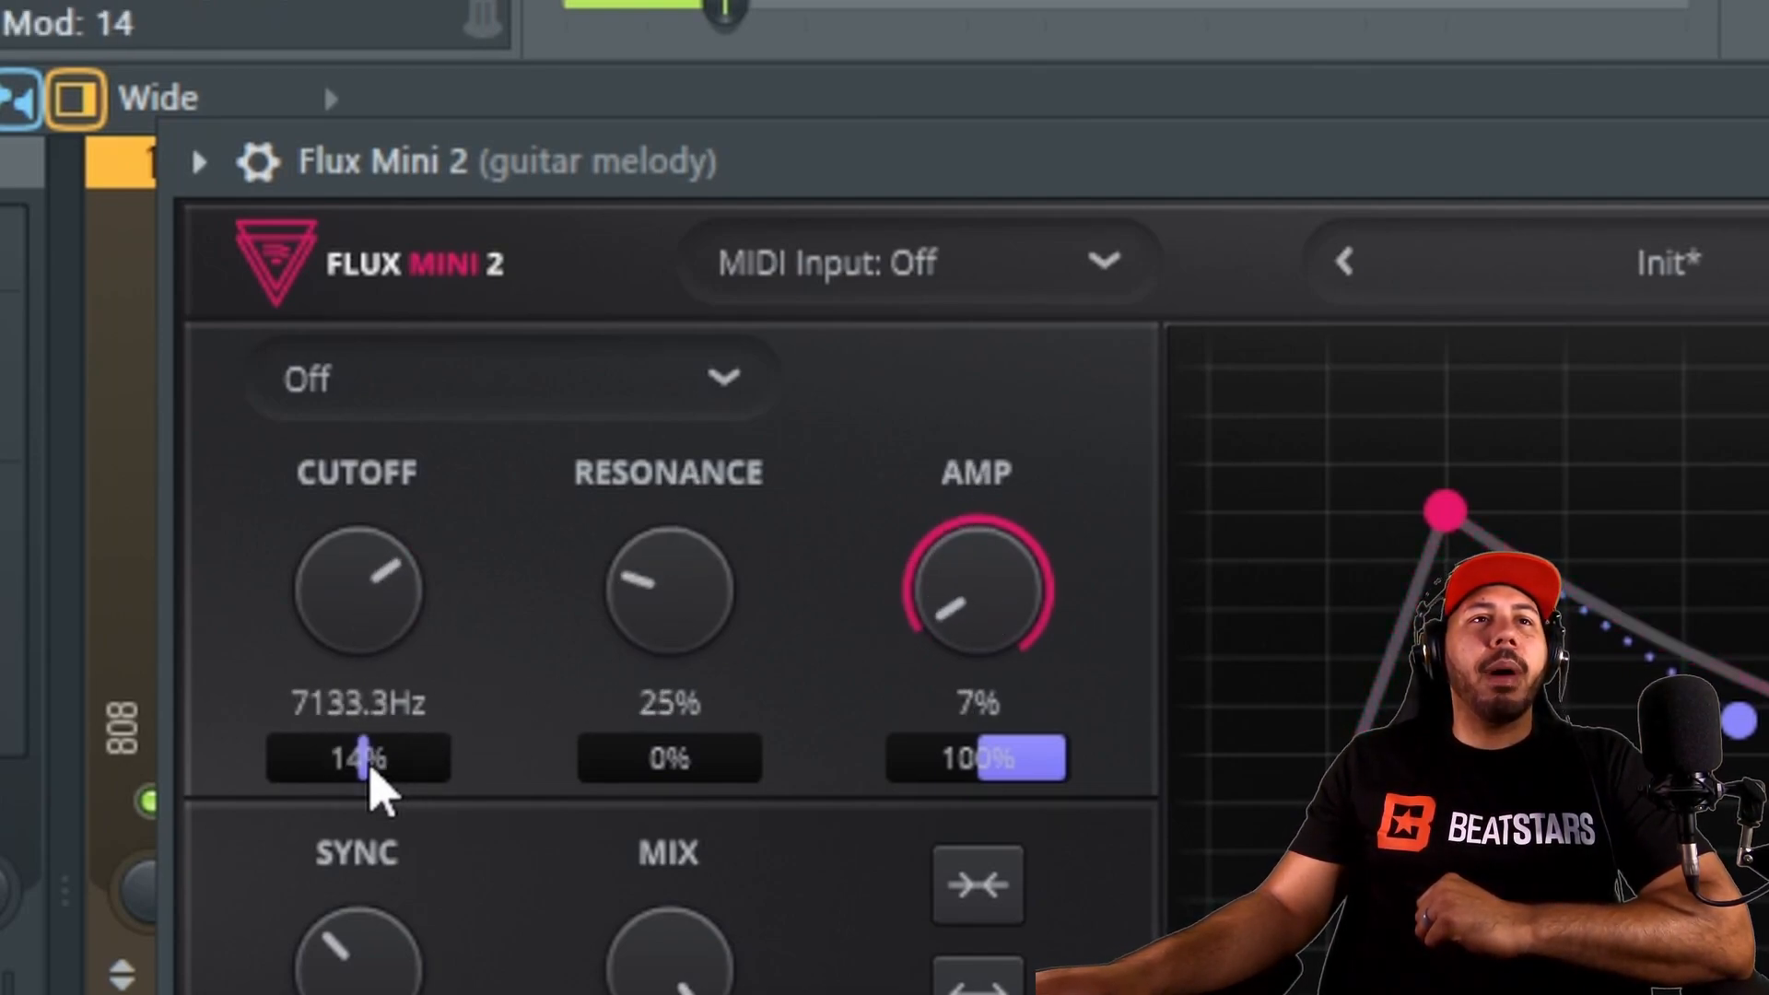
{"action": "scroll", "coordinate": [371, 777], "scroll_direction": "down", "scroll_amount": 10}
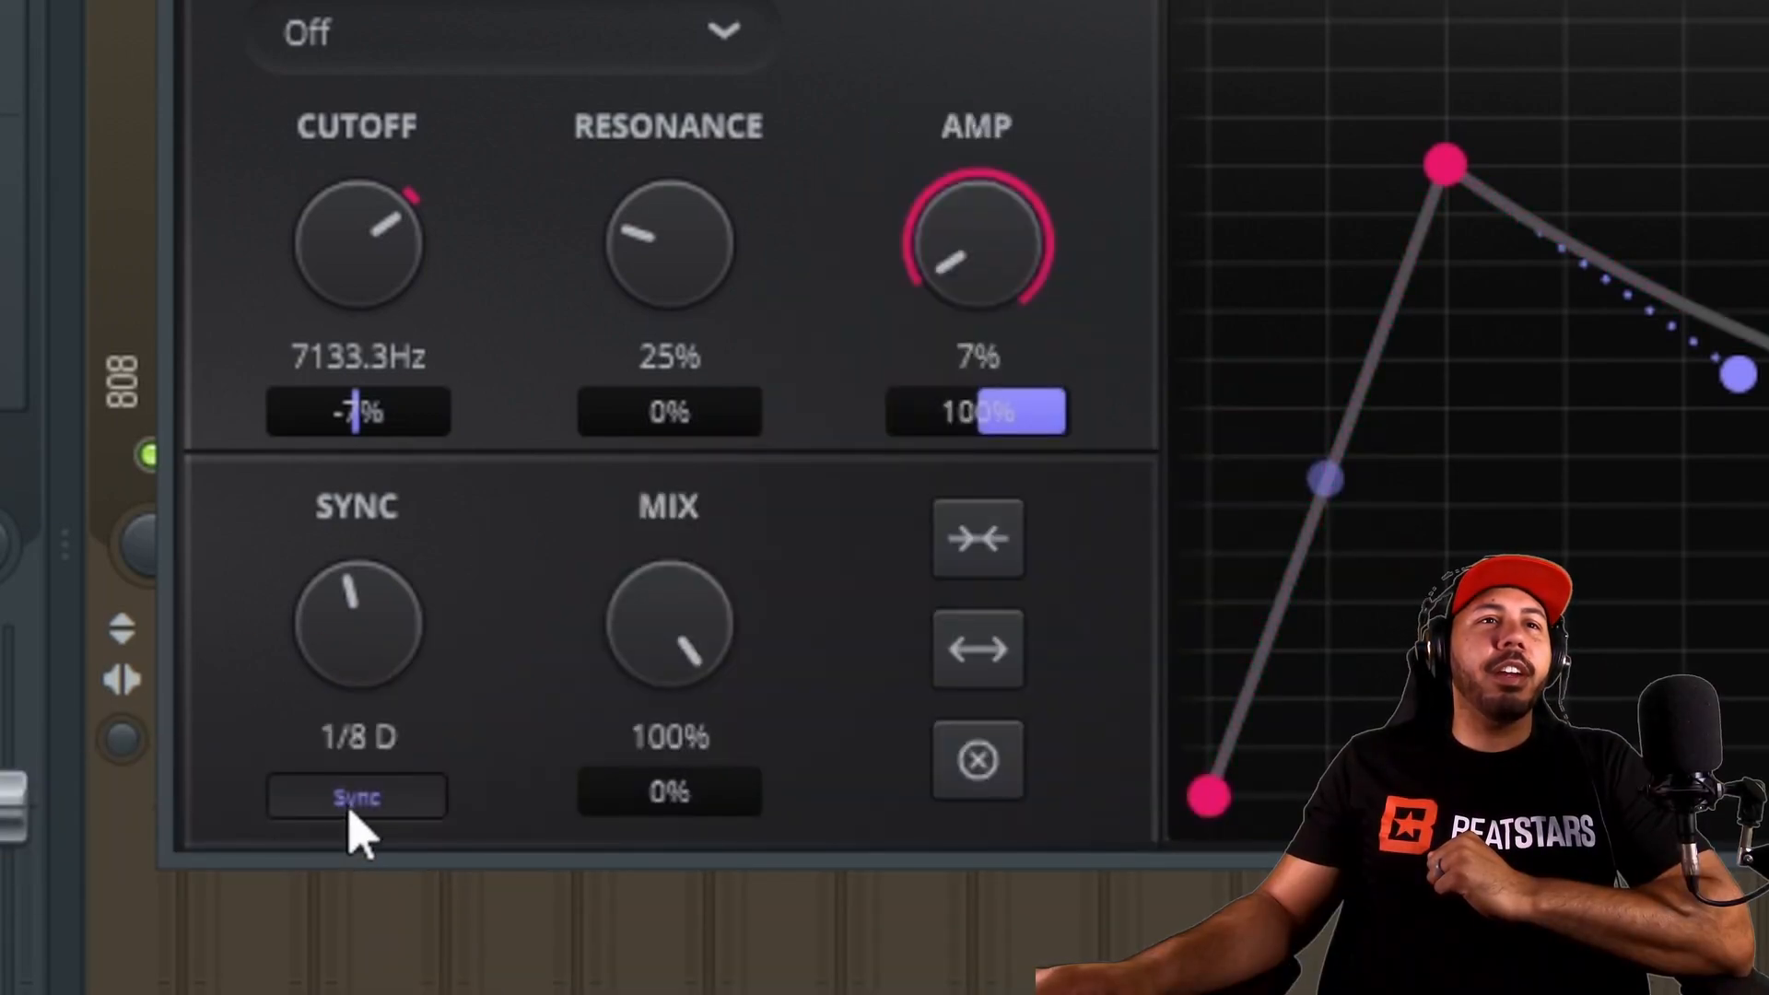
Turn tempo sync off, adjust the free-running rate, and turn sync back on at 1/8 D
{"action": "left_click", "coordinate": [349, 810]}
{"action": "left_click_drag", "start_coordinate": [349, 638], "coordinate": [365, 755]}
{"action": "left_click", "coordinate": [370, 815]}
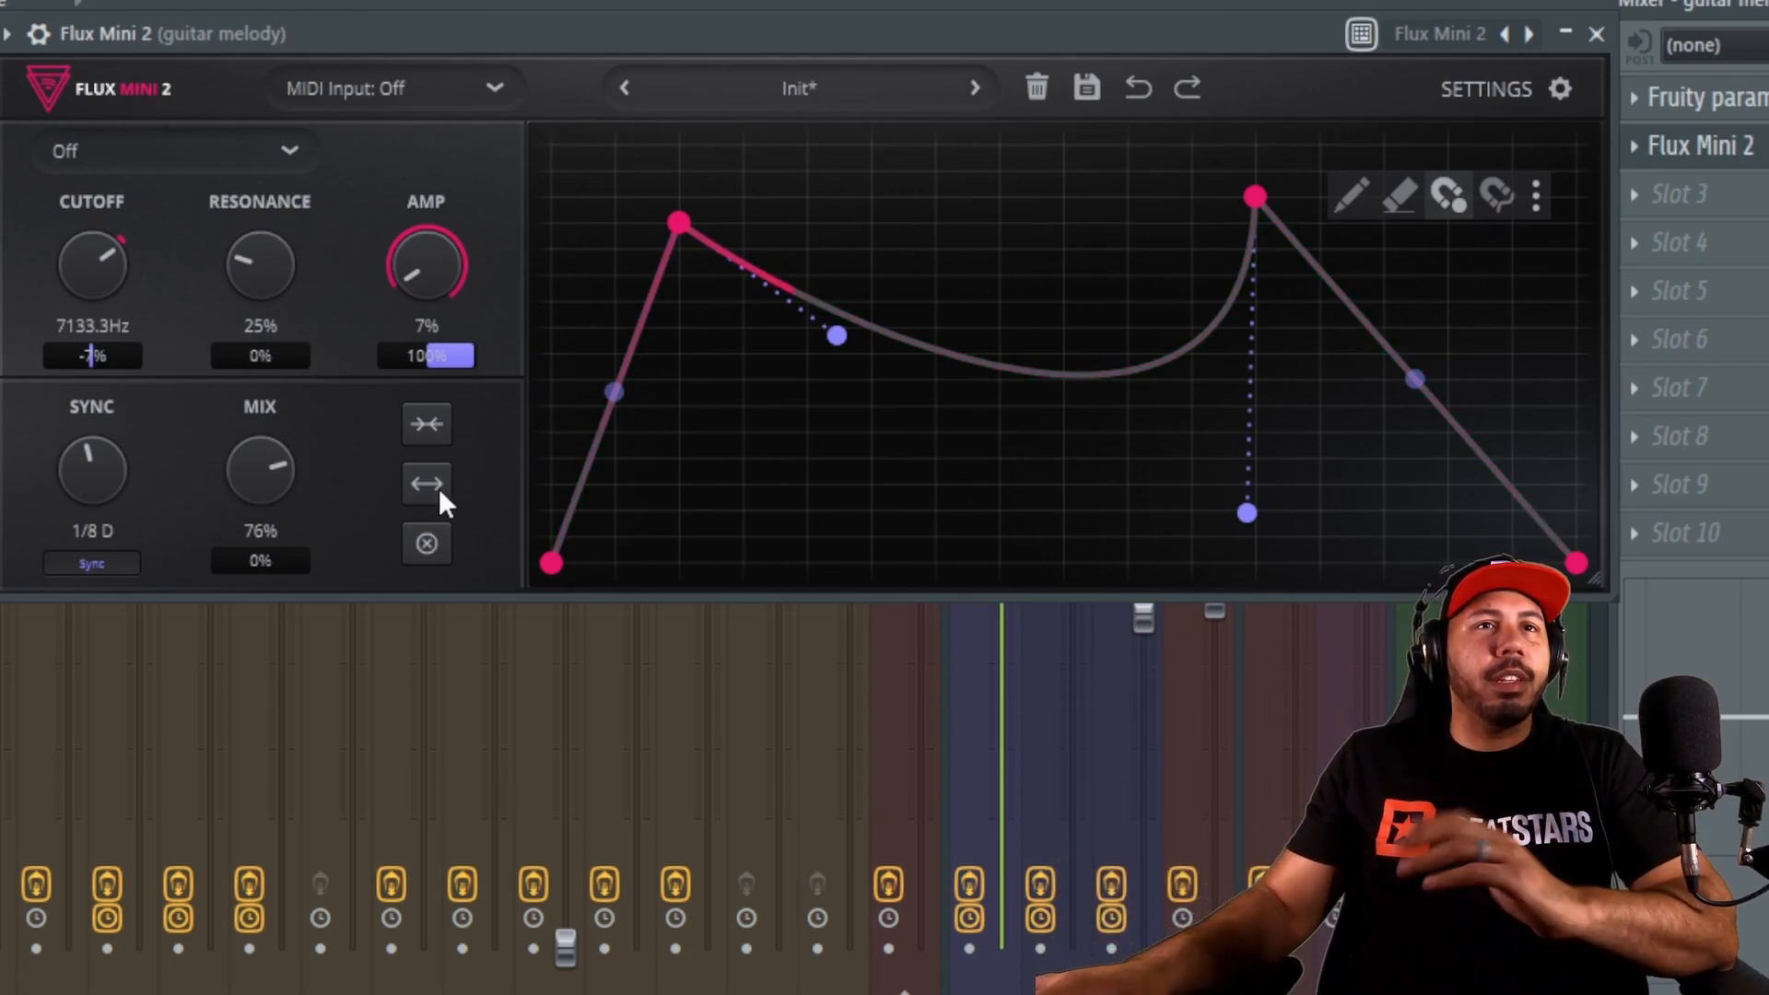
Compress and duplicate the envelope pattern three times in a row
{"action": "left_click", "coordinate": [444, 425]}
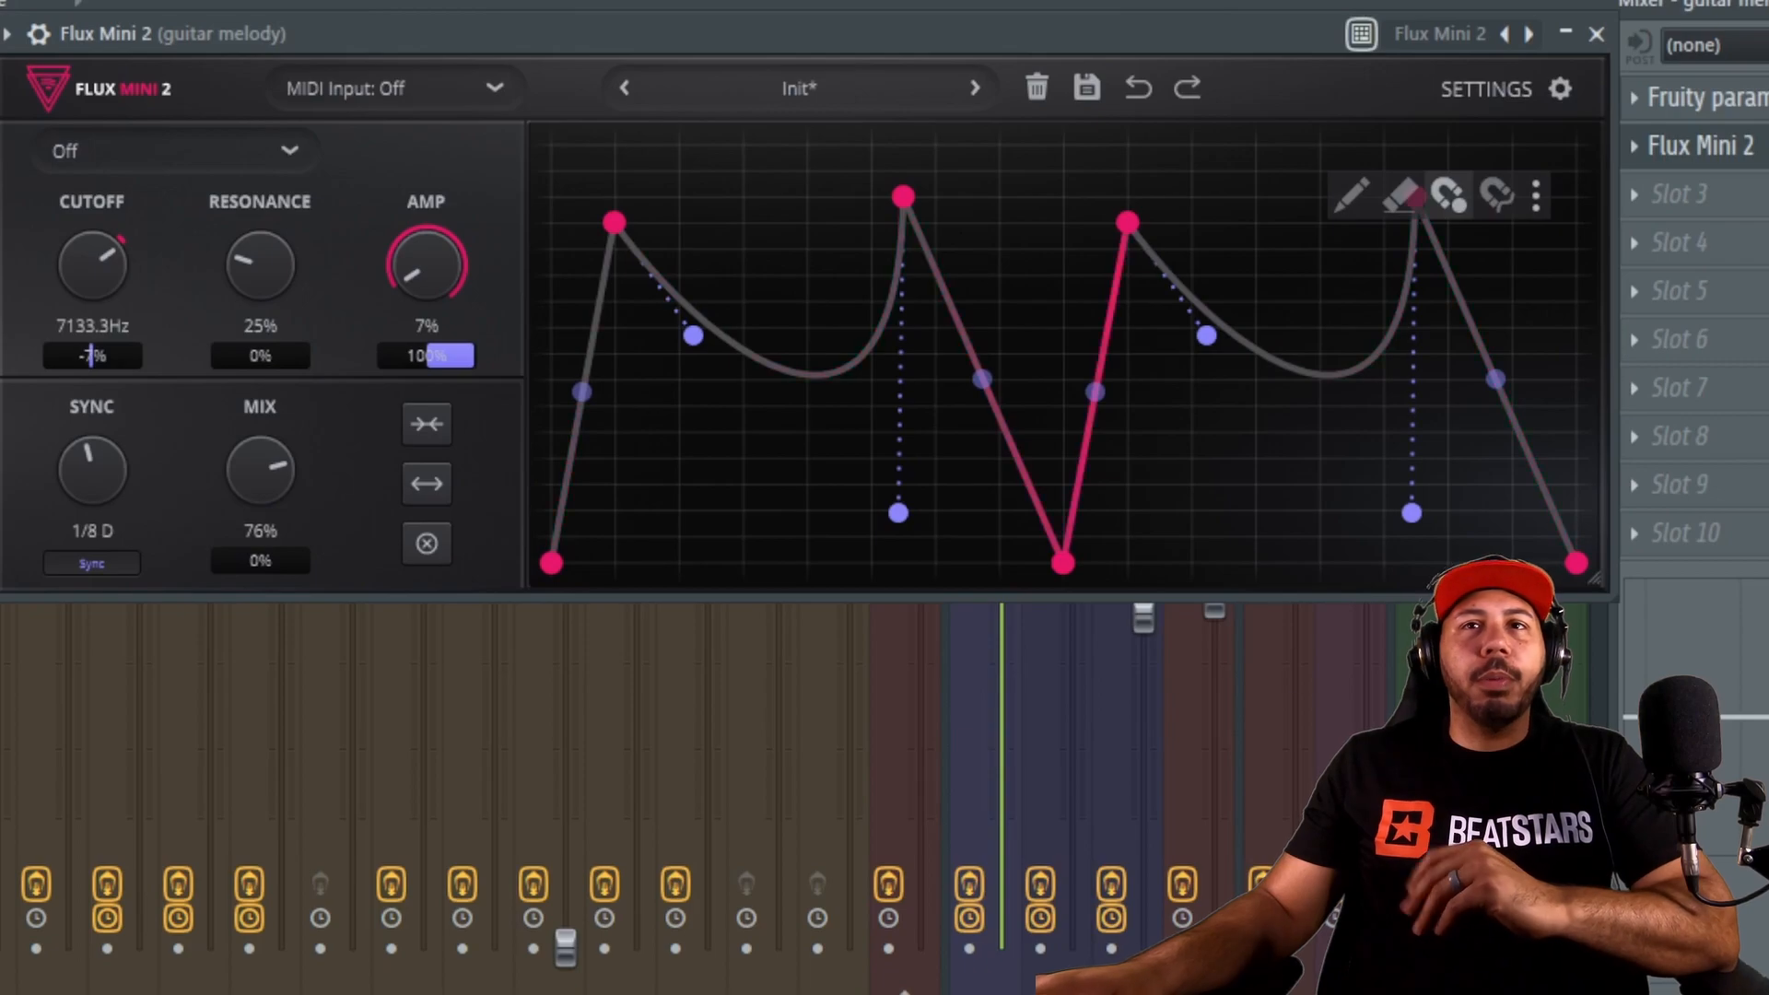
{"action": "left_click", "coordinate": [420, 430]}
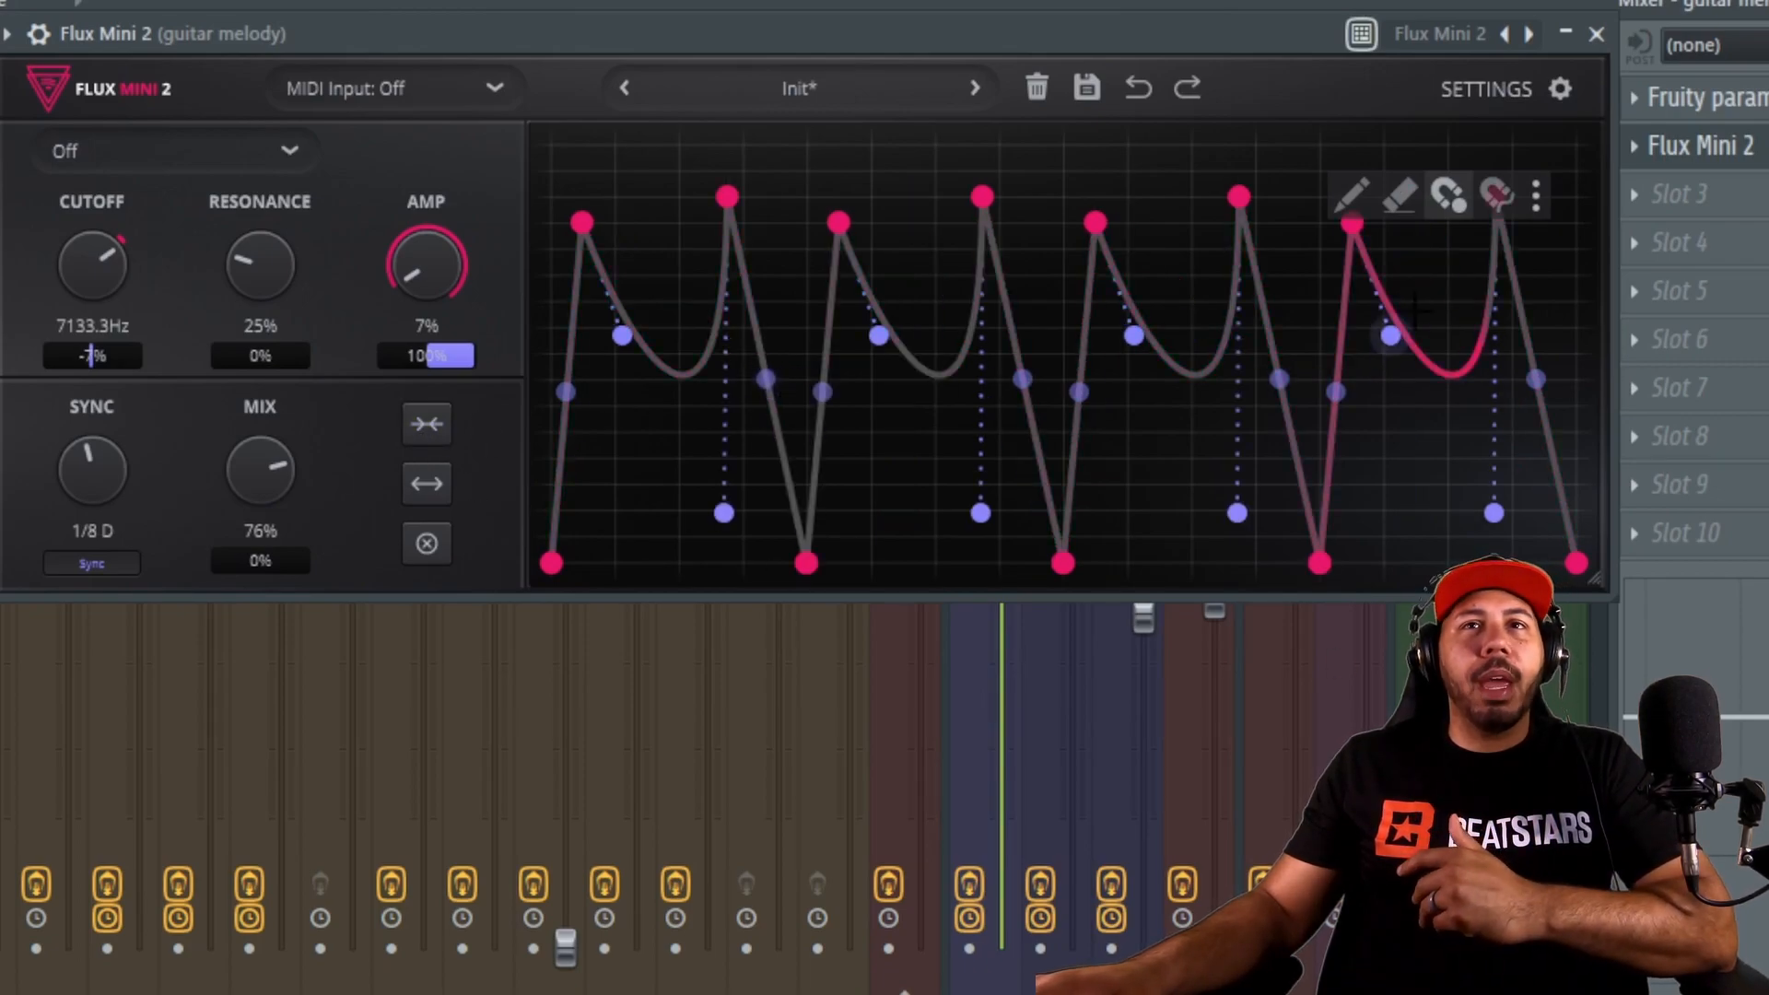
{"action": "left_click", "coordinate": [436, 422]}
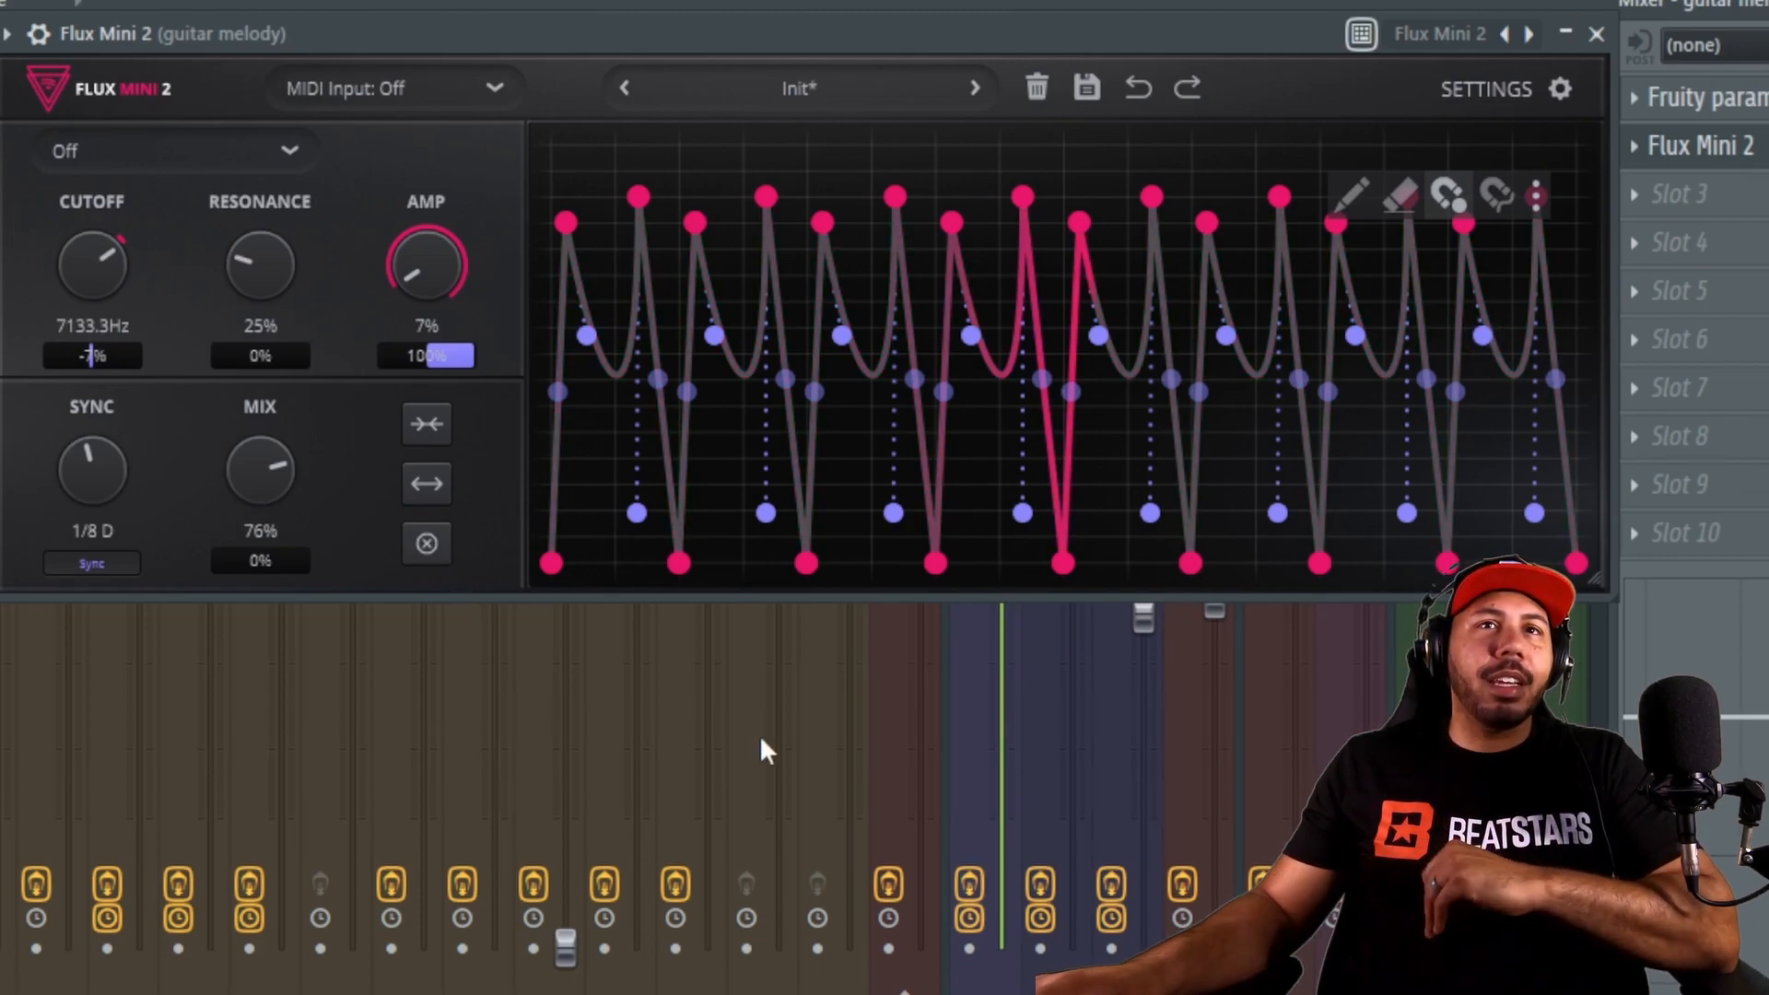
Expand the repeated envelope pattern back out to fewer repeats, and clear the envelope to a flat line
{"action": "left_click", "coordinate": [432, 485]}
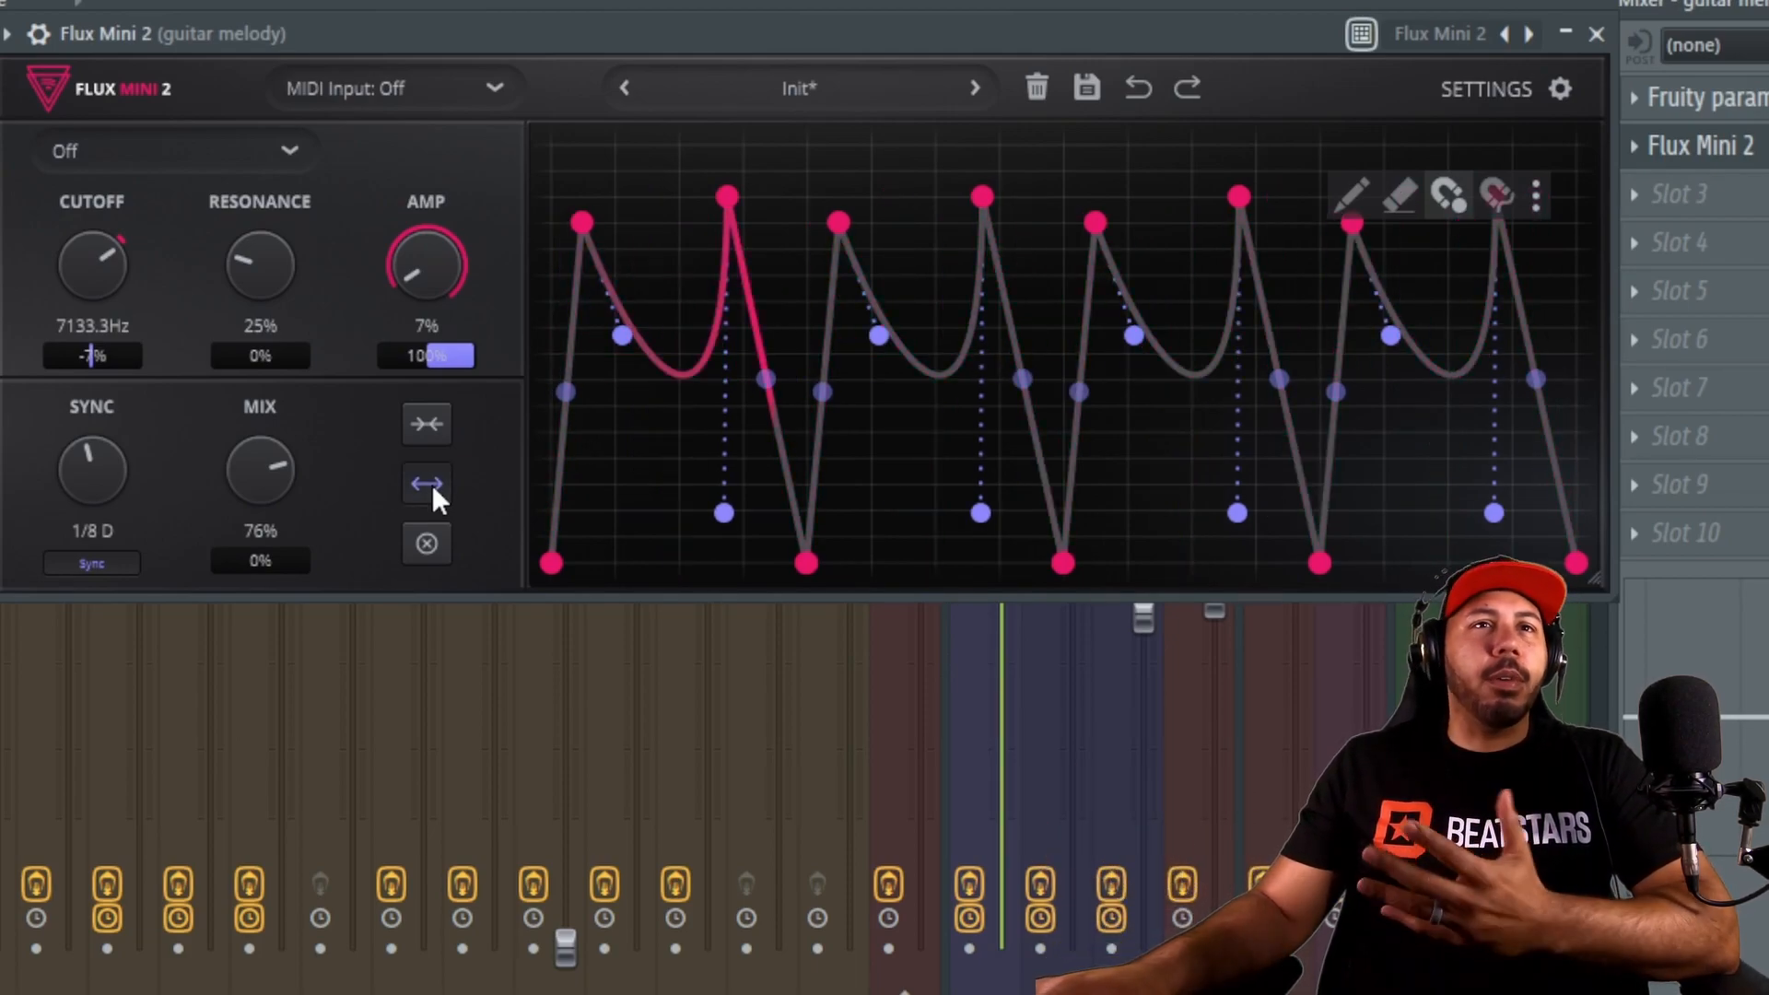
{"action": "left_click", "coordinate": [431, 484]}
{"action": "left_click", "coordinate": [432, 483]}
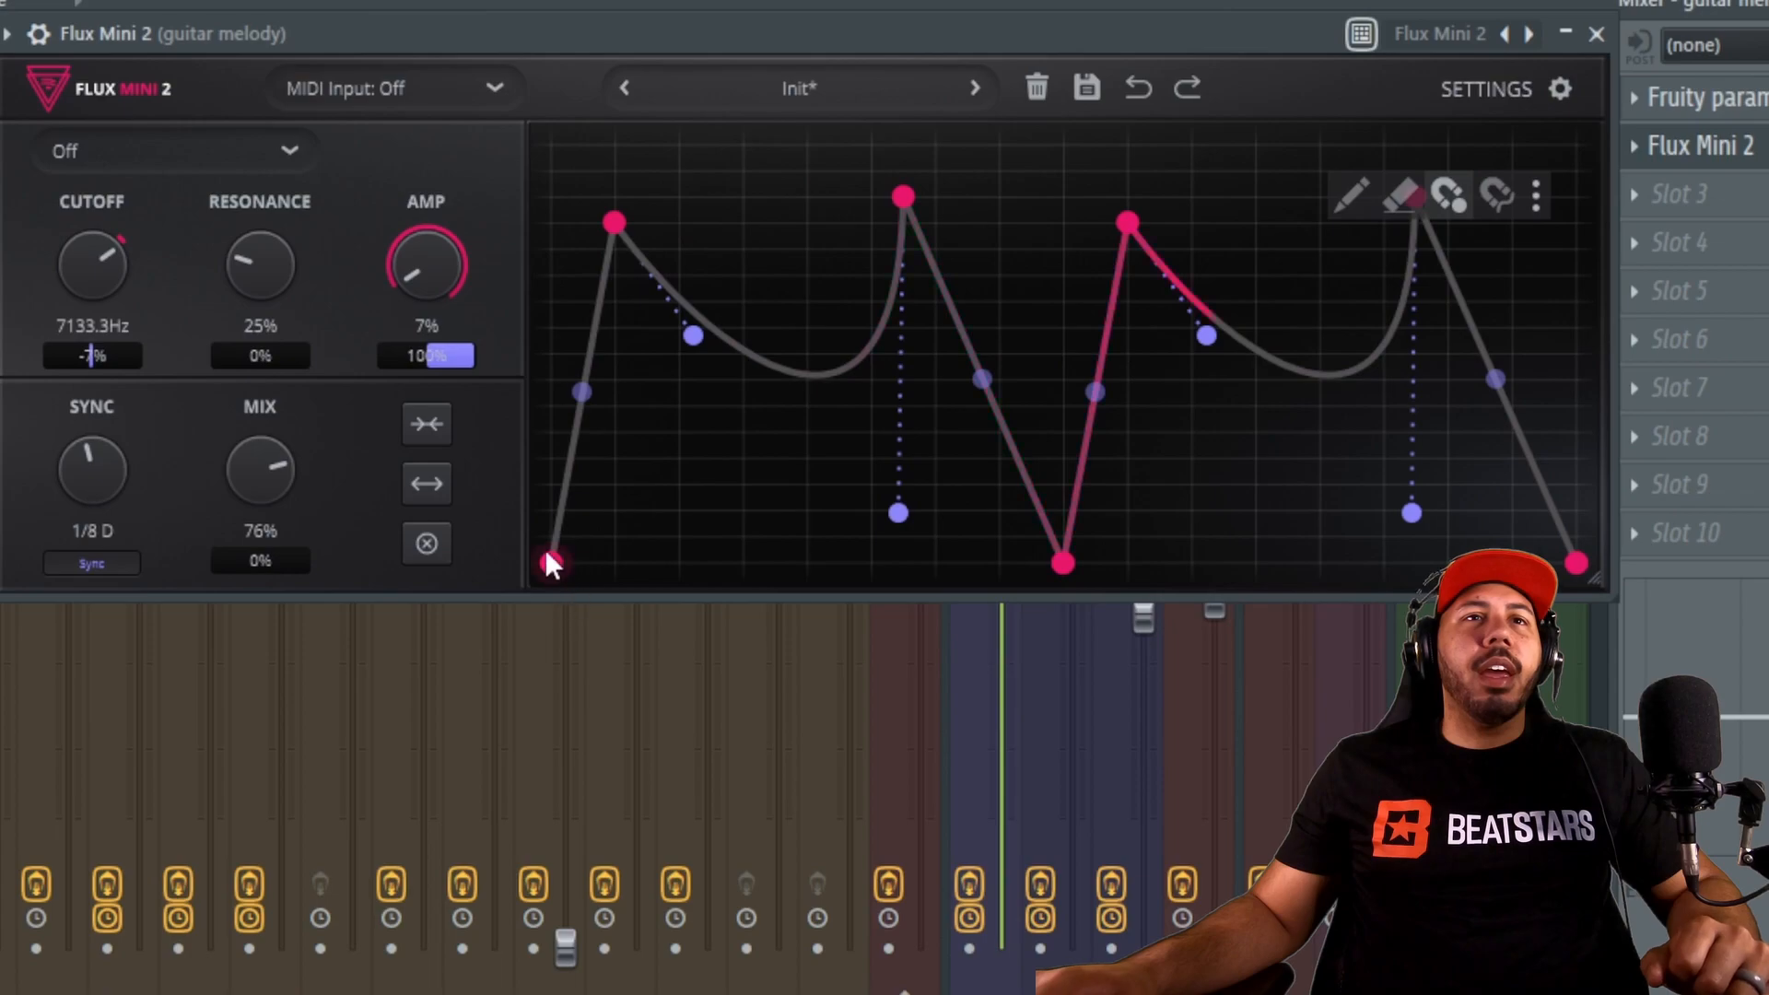
{"action": "left_click", "coordinate": [436, 546]}
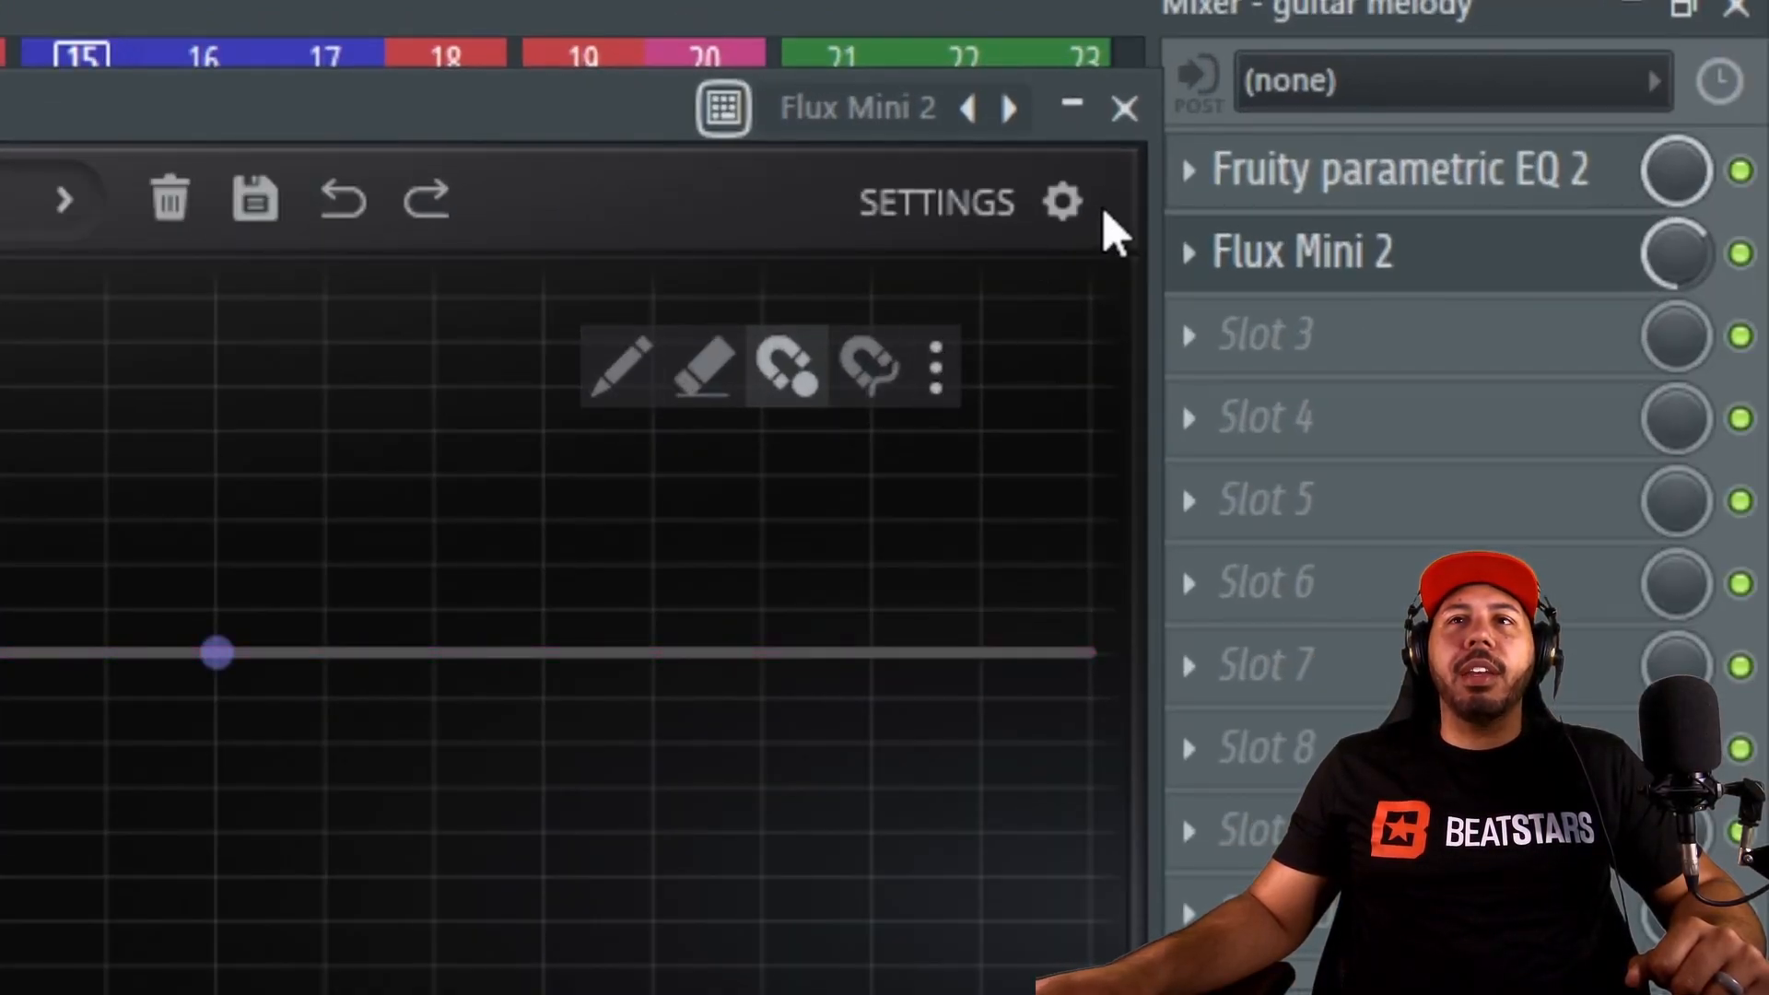
Look at the general settings, and add four zigzag nodes to the flat envelope with the draw tool
{"action": "left_click", "coordinate": [1063, 203]}
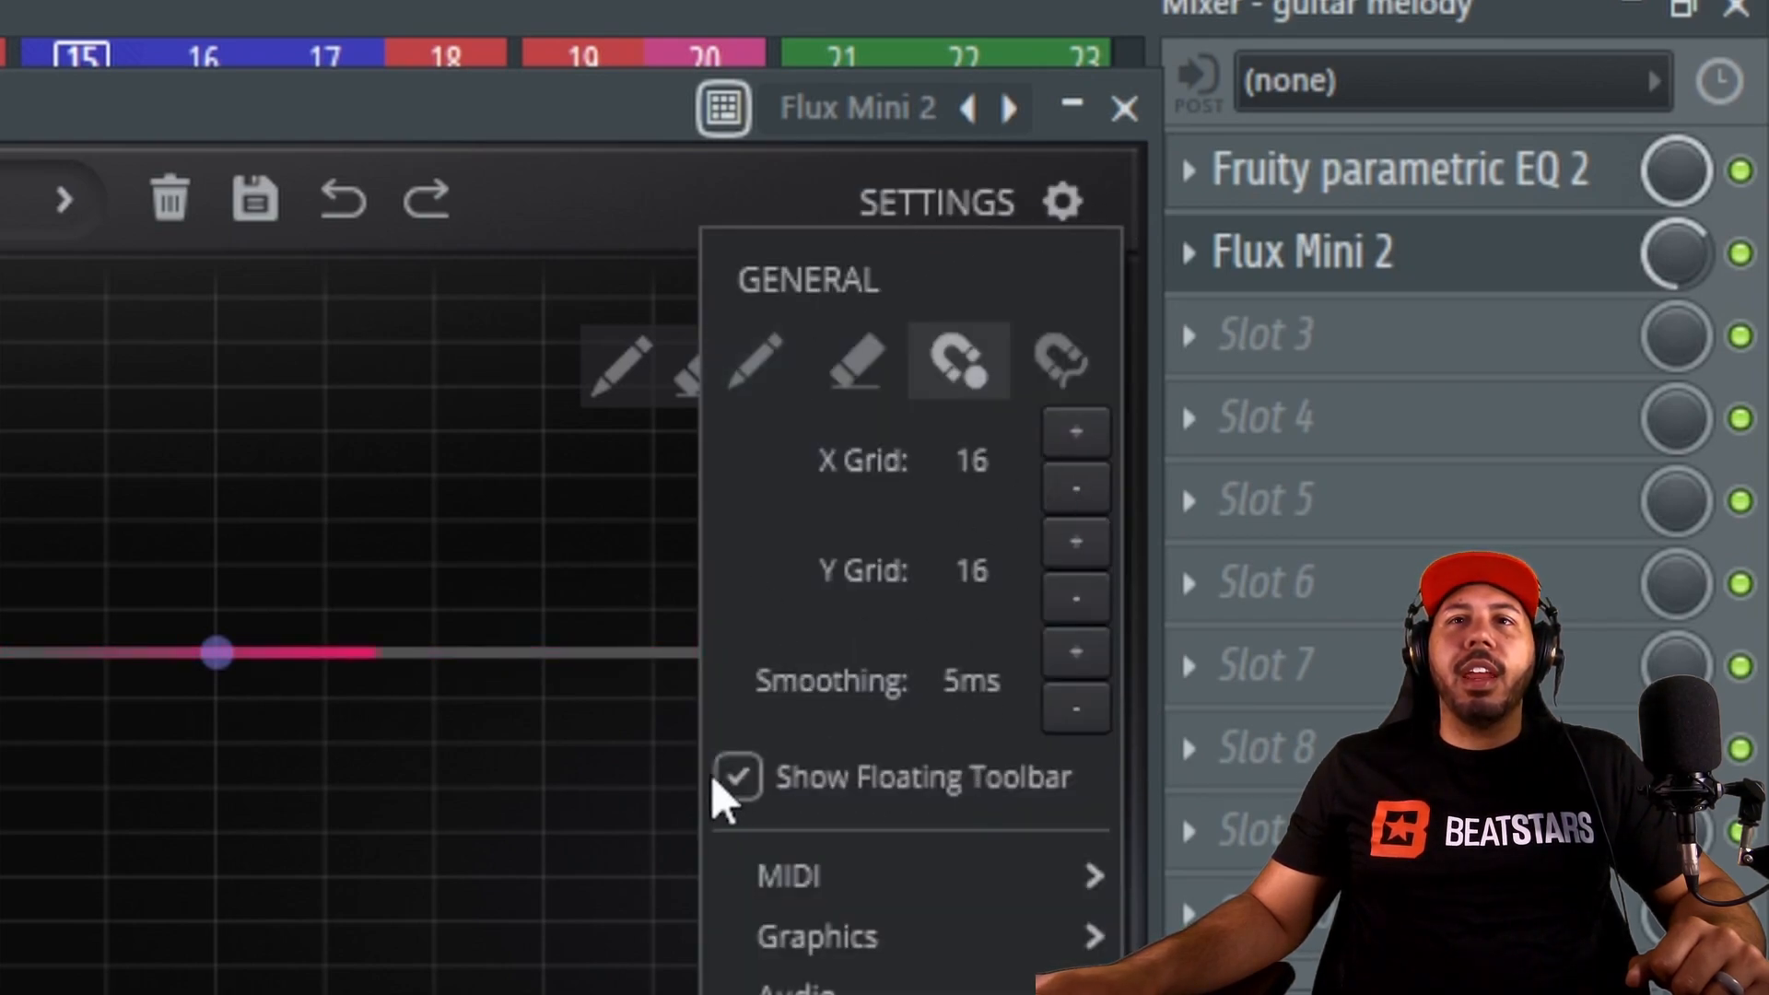
{"action": "left_click", "coordinate": [467, 473]}
{"action": "left_click_drag", "start_coordinate": [932, 369], "coordinate": [1001, 291]}
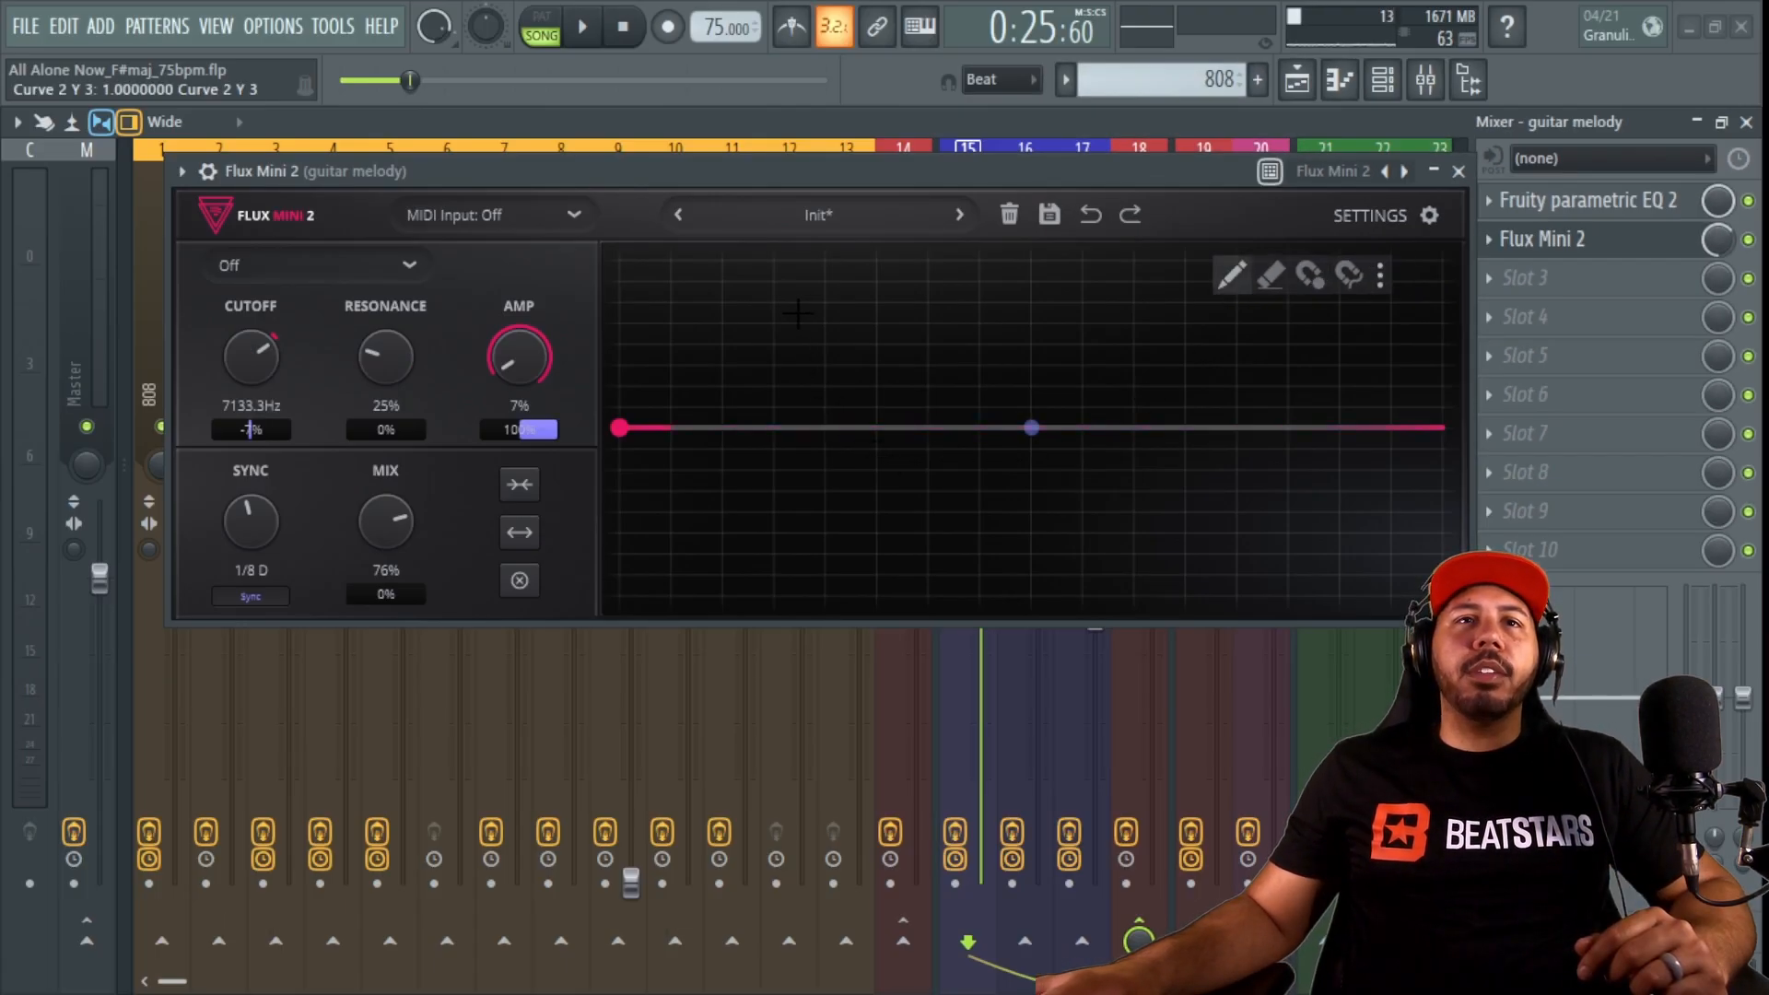
{"action": "left_click", "coordinate": [798, 313]}
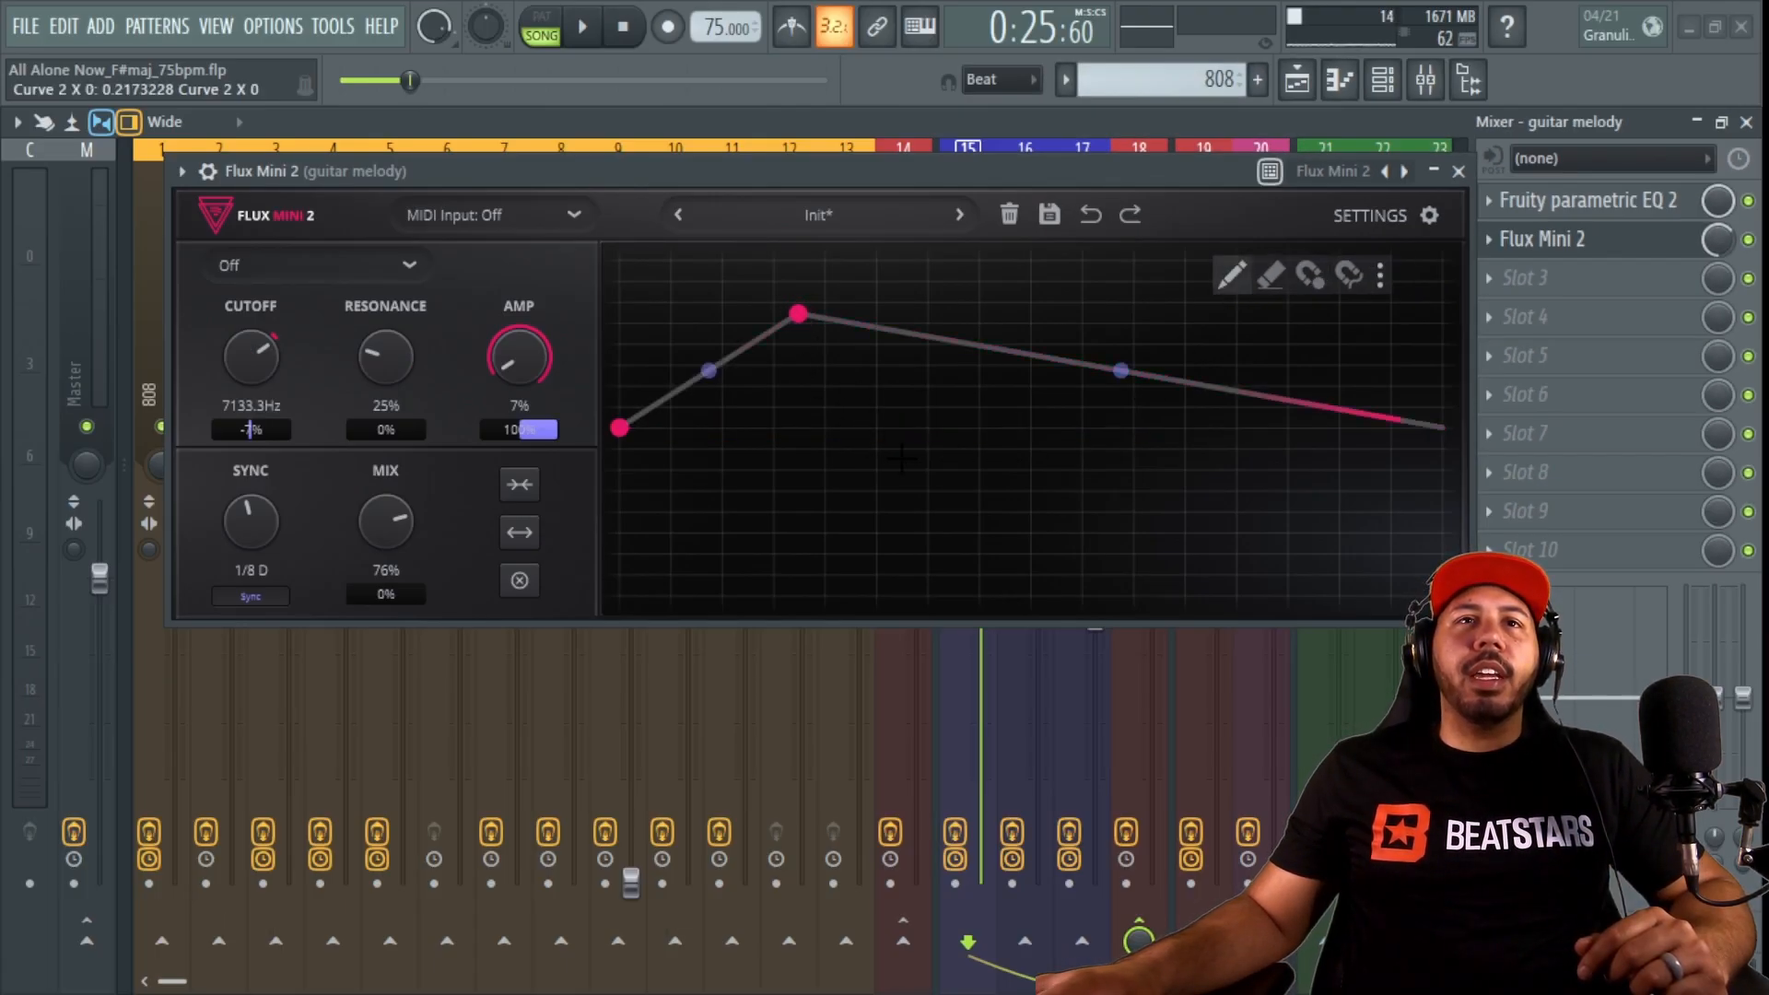
{"action": "left_click", "coordinate": [903, 457]}
{"action": "left_click", "coordinate": [1122, 497]}
{"action": "left_click", "coordinate": [1099, 352]}
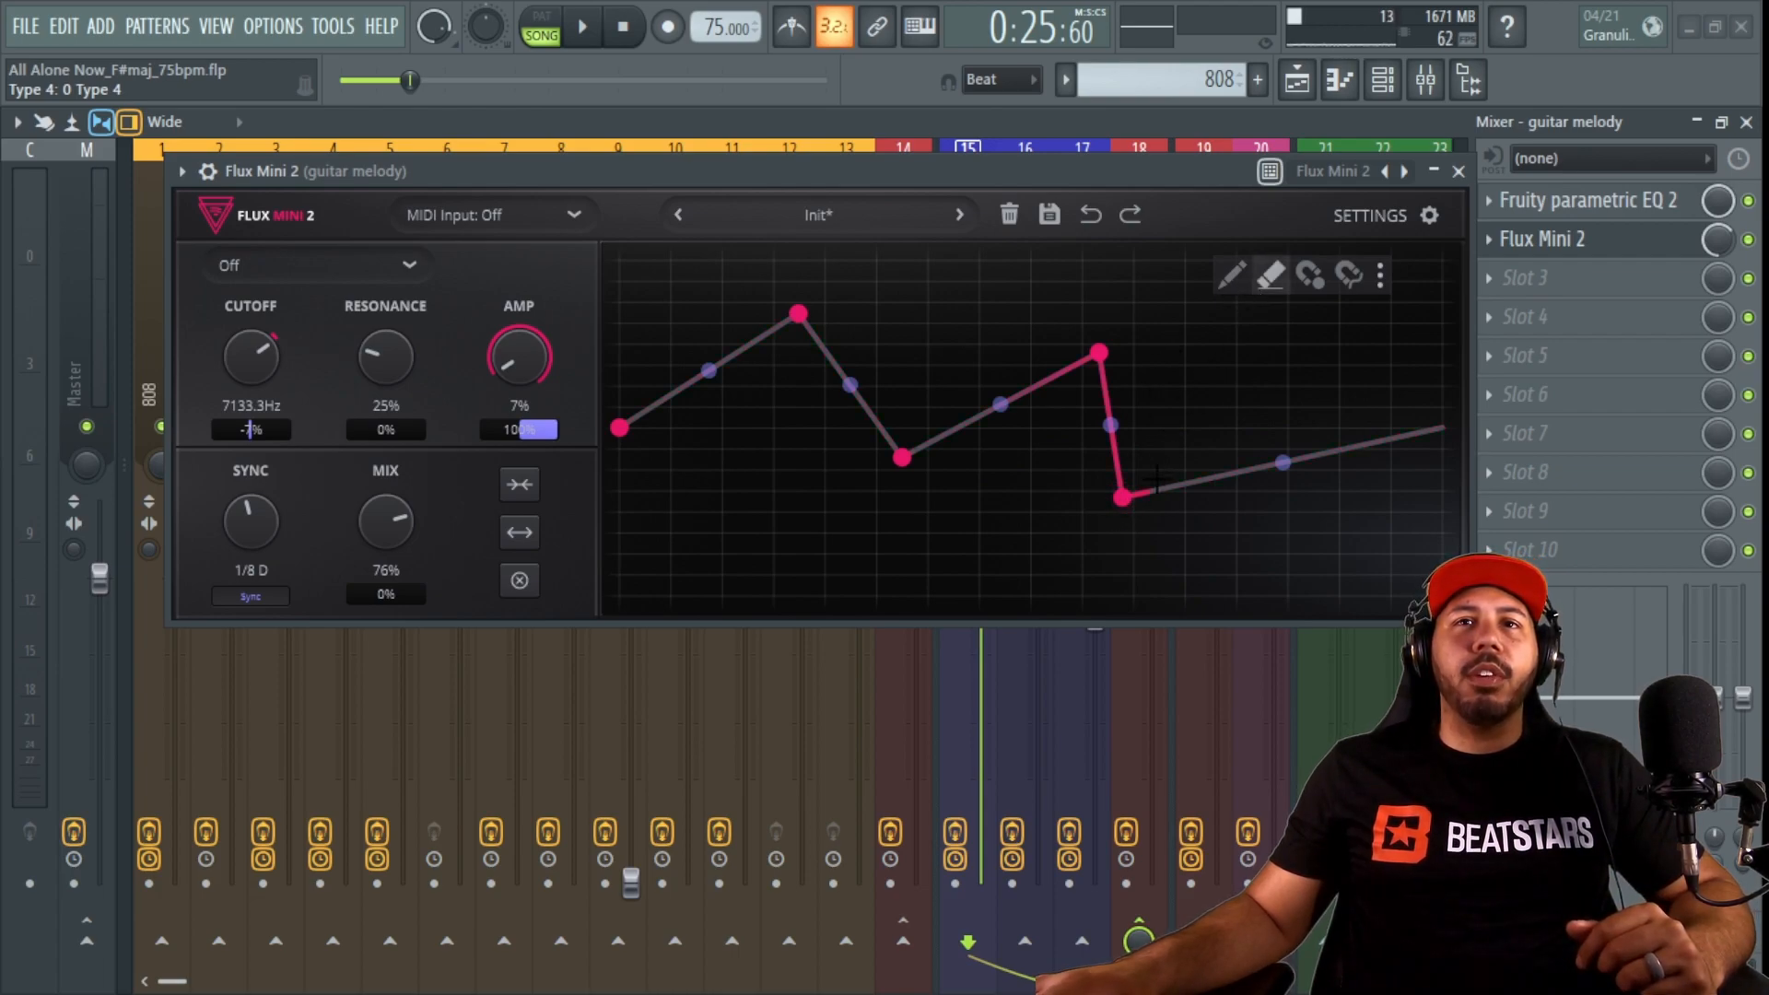
Erase the four added nodes from the envelope
{"action": "right_click", "coordinate": [1122, 498]}
{"action": "right_click", "coordinate": [902, 457]}
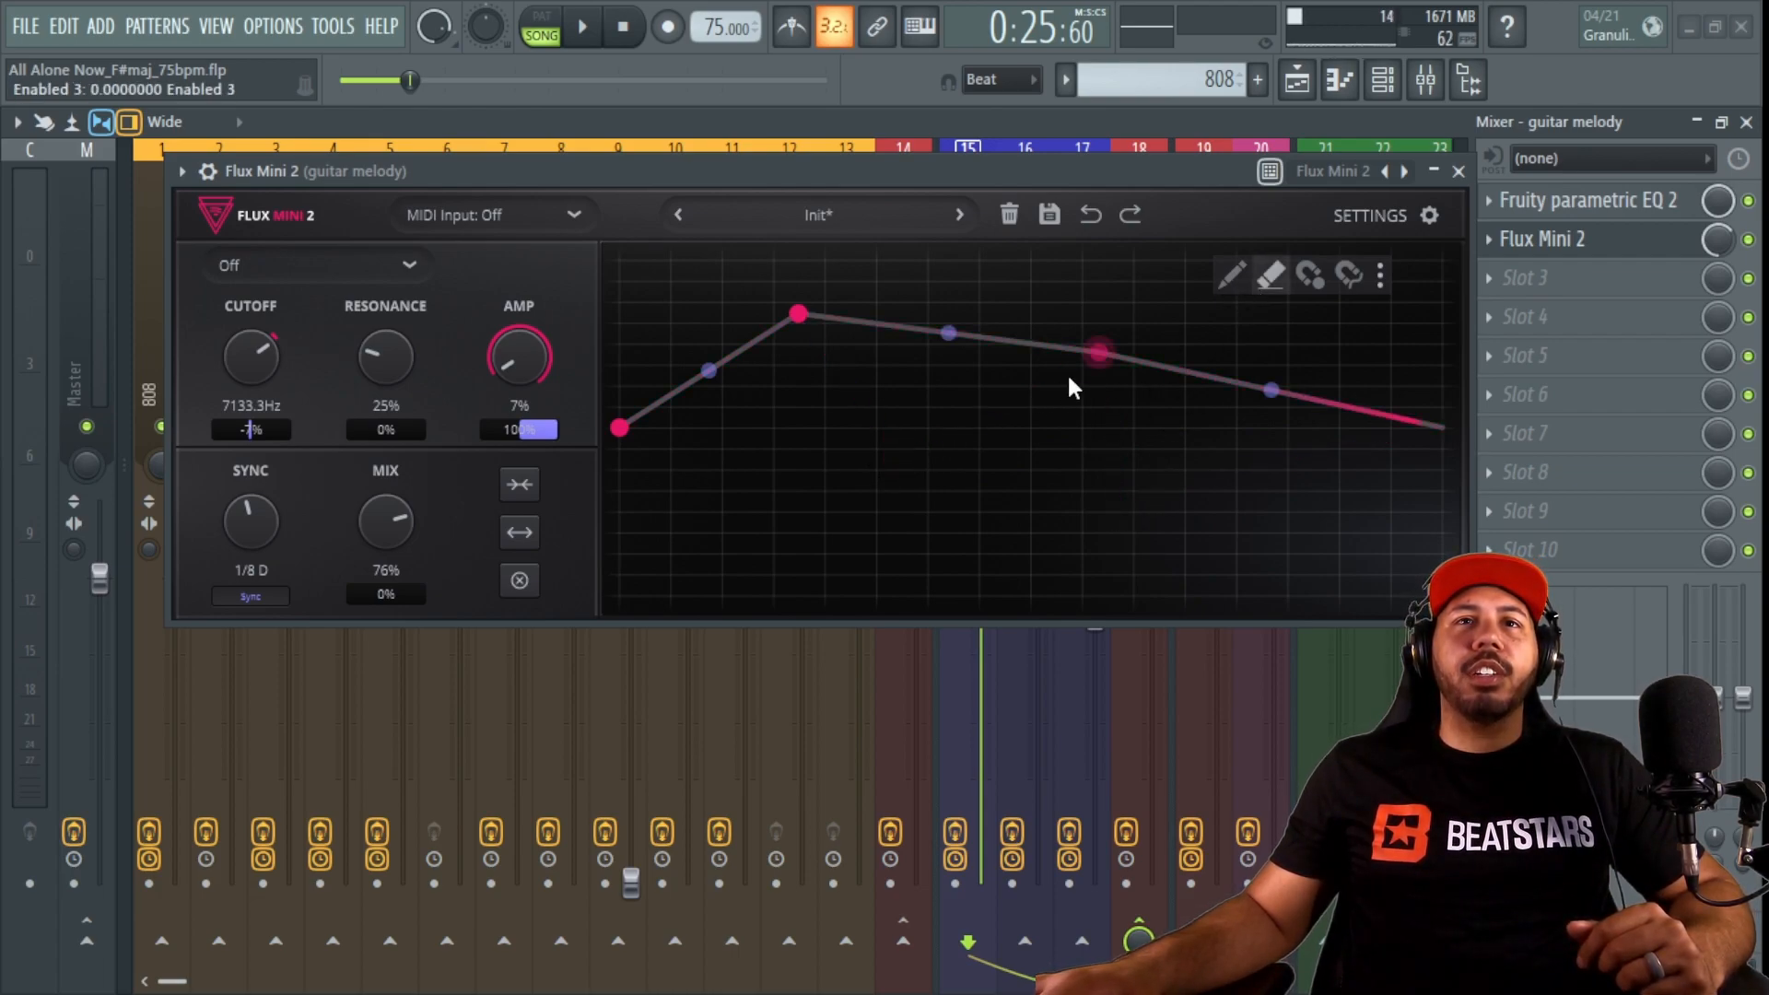
{"action": "right_click", "coordinate": [1099, 353]}
{"action": "right_click", "coordinate": [798, 316]}
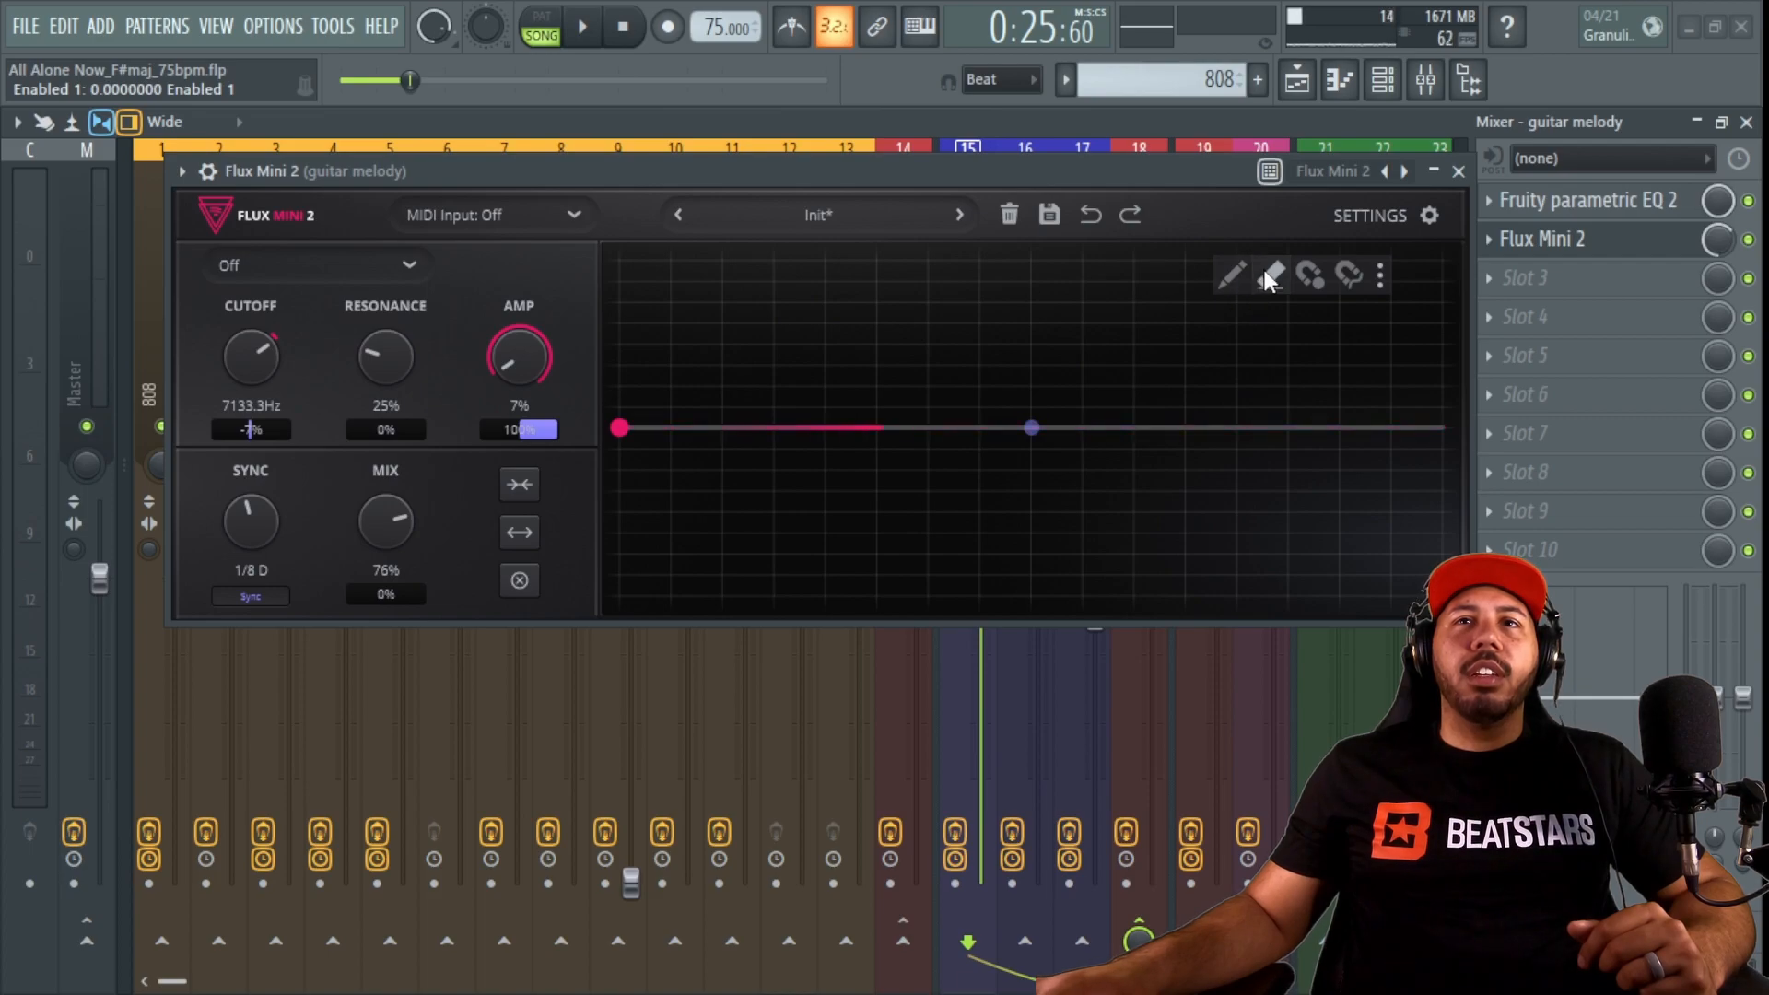
Add one node on the flat envelope line, shift it slightly up and towards the end, and erase it
{"action": "left_click", "coordinate": [824, 428]}
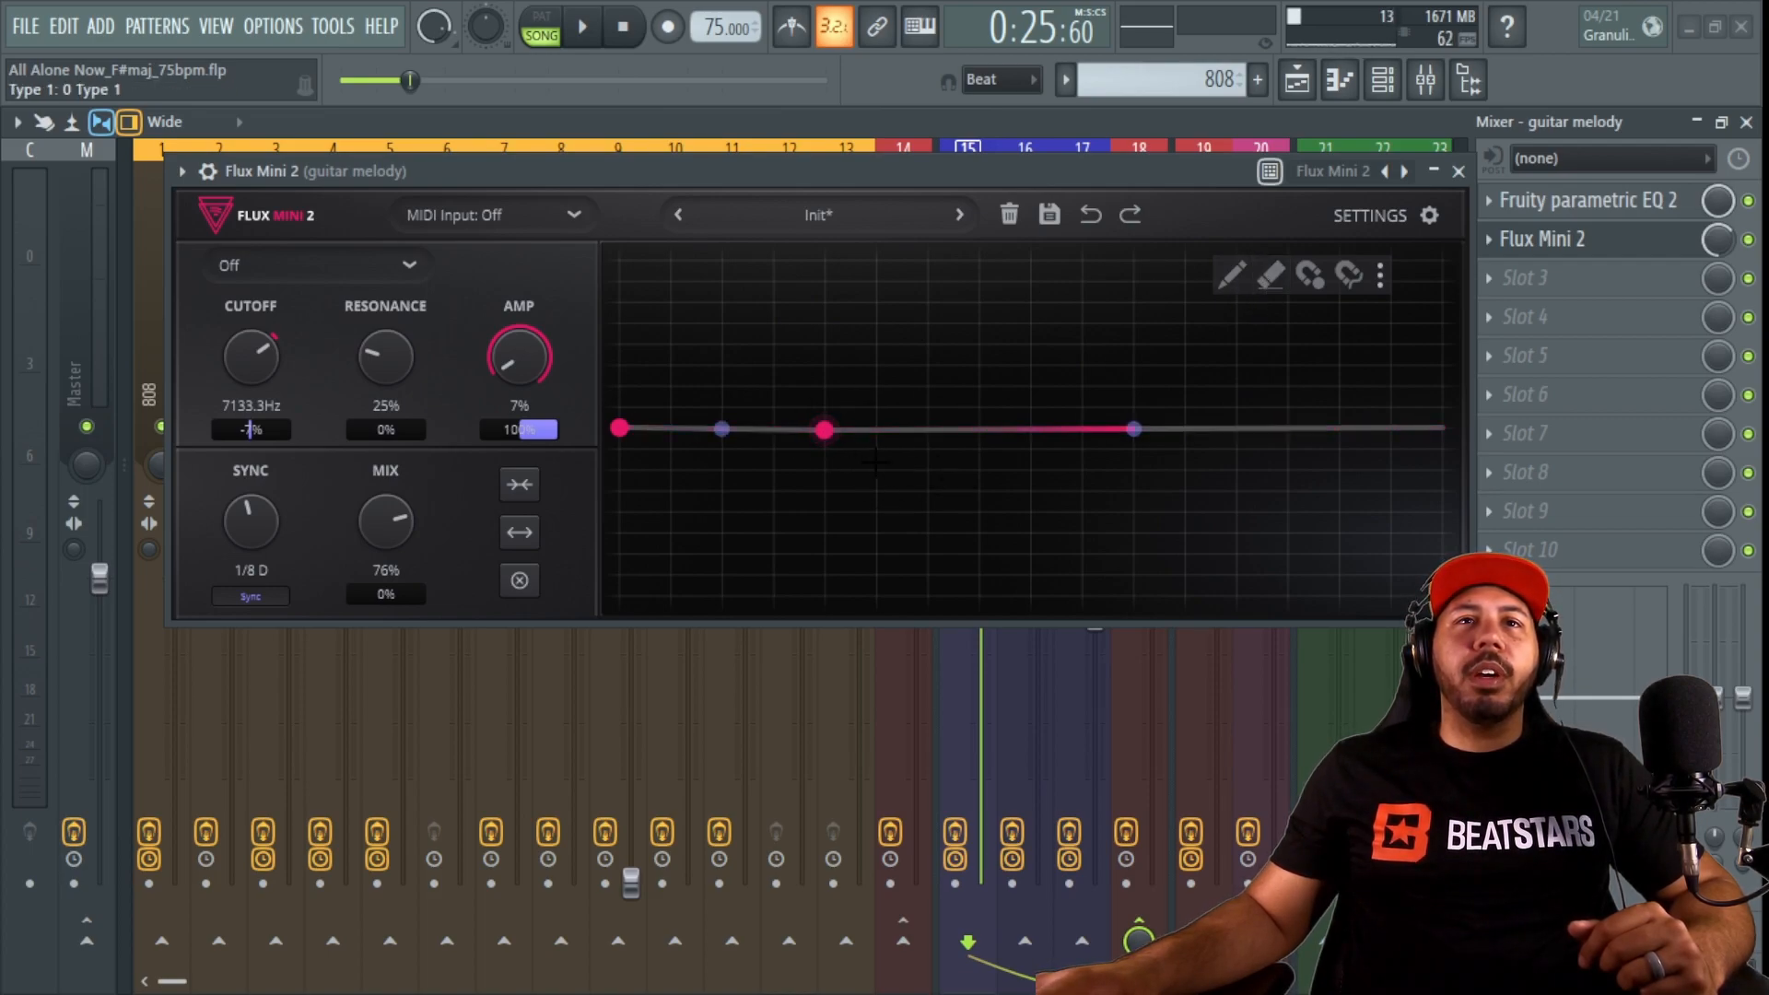
{"action": "left_click_drag", "start_coordinate": [822, 434], "coordinate": [866, 421]}
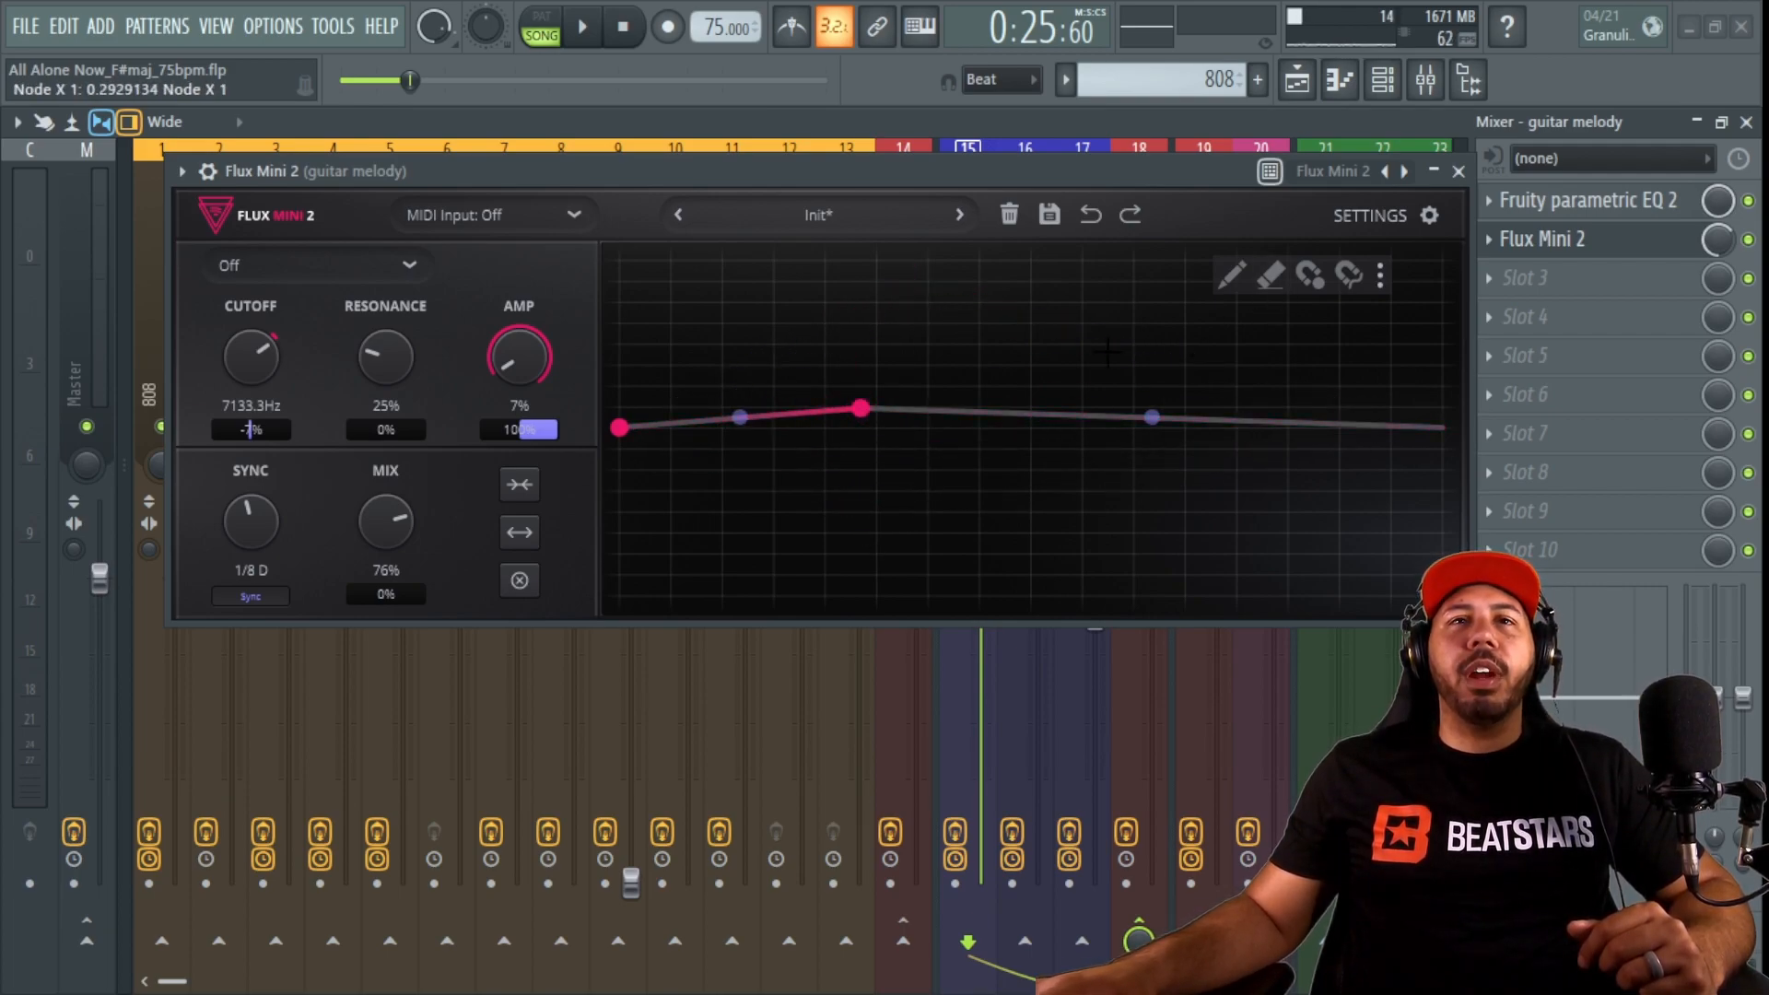
{"action": "right_click", "coordinate": [860, 414]}
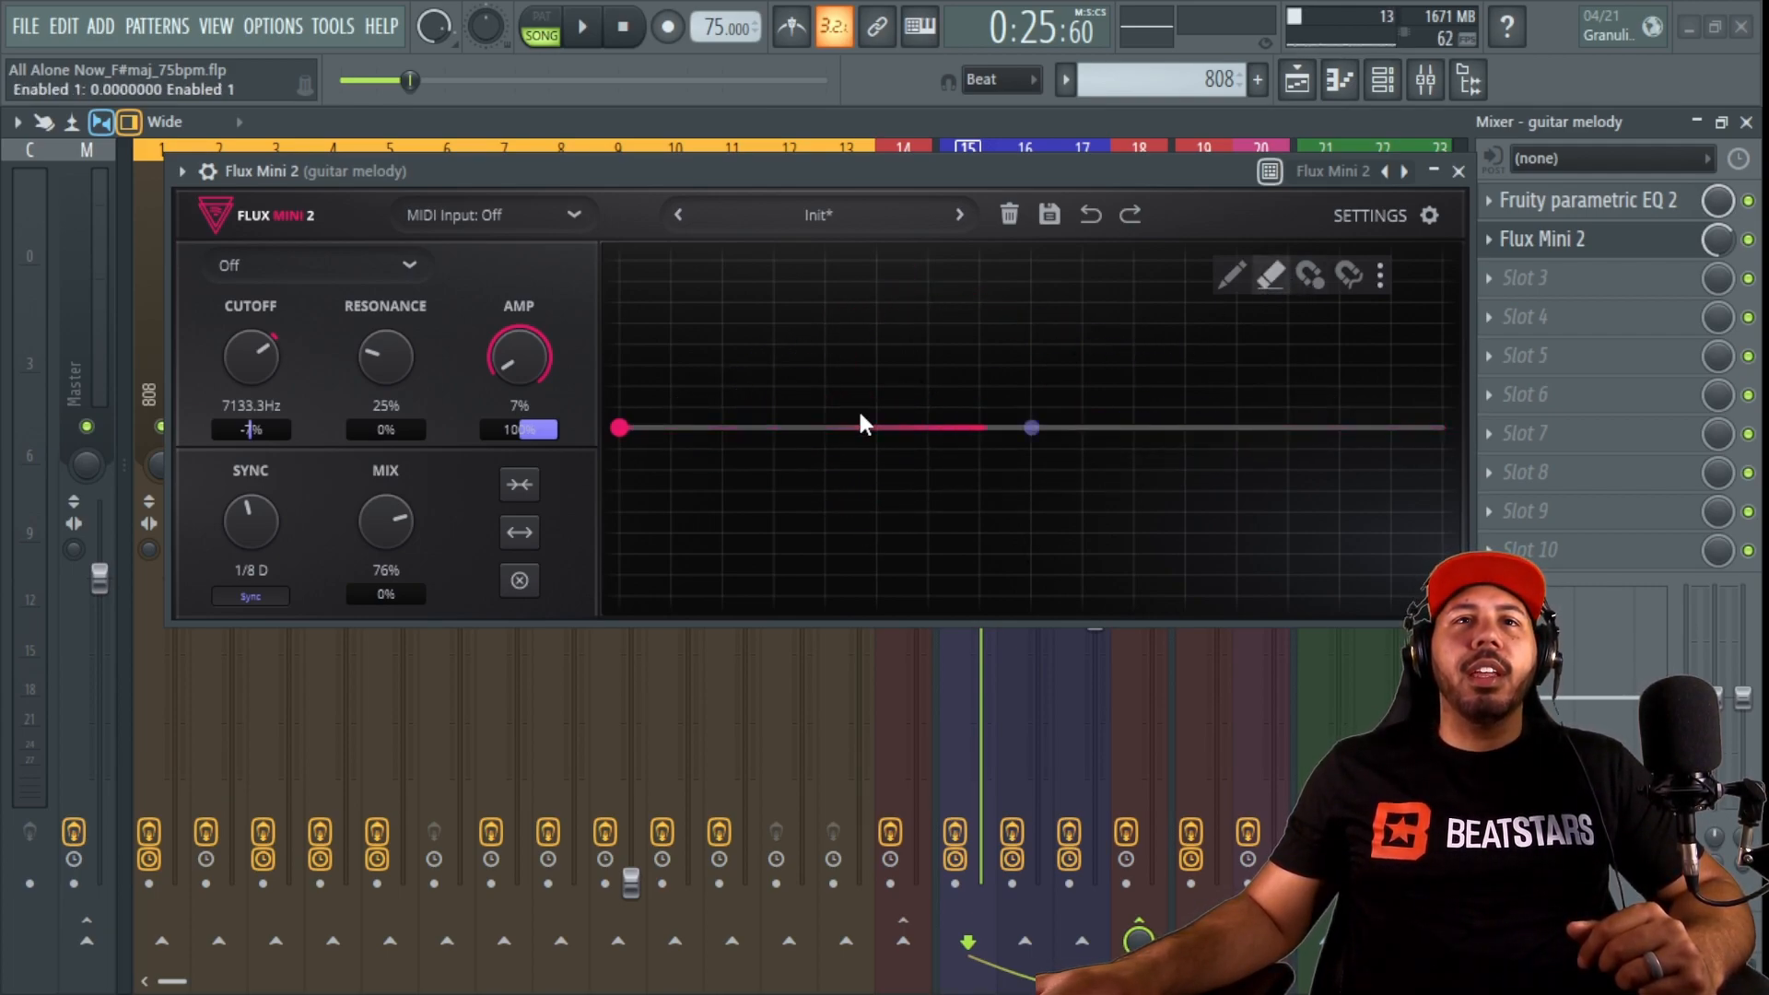
Add two nodes to the first half of the envelope and erase both
{"action": "left_click", "coordinate": [797, 376]}
{"action": "left_click", "coordinate": [947, 426]}
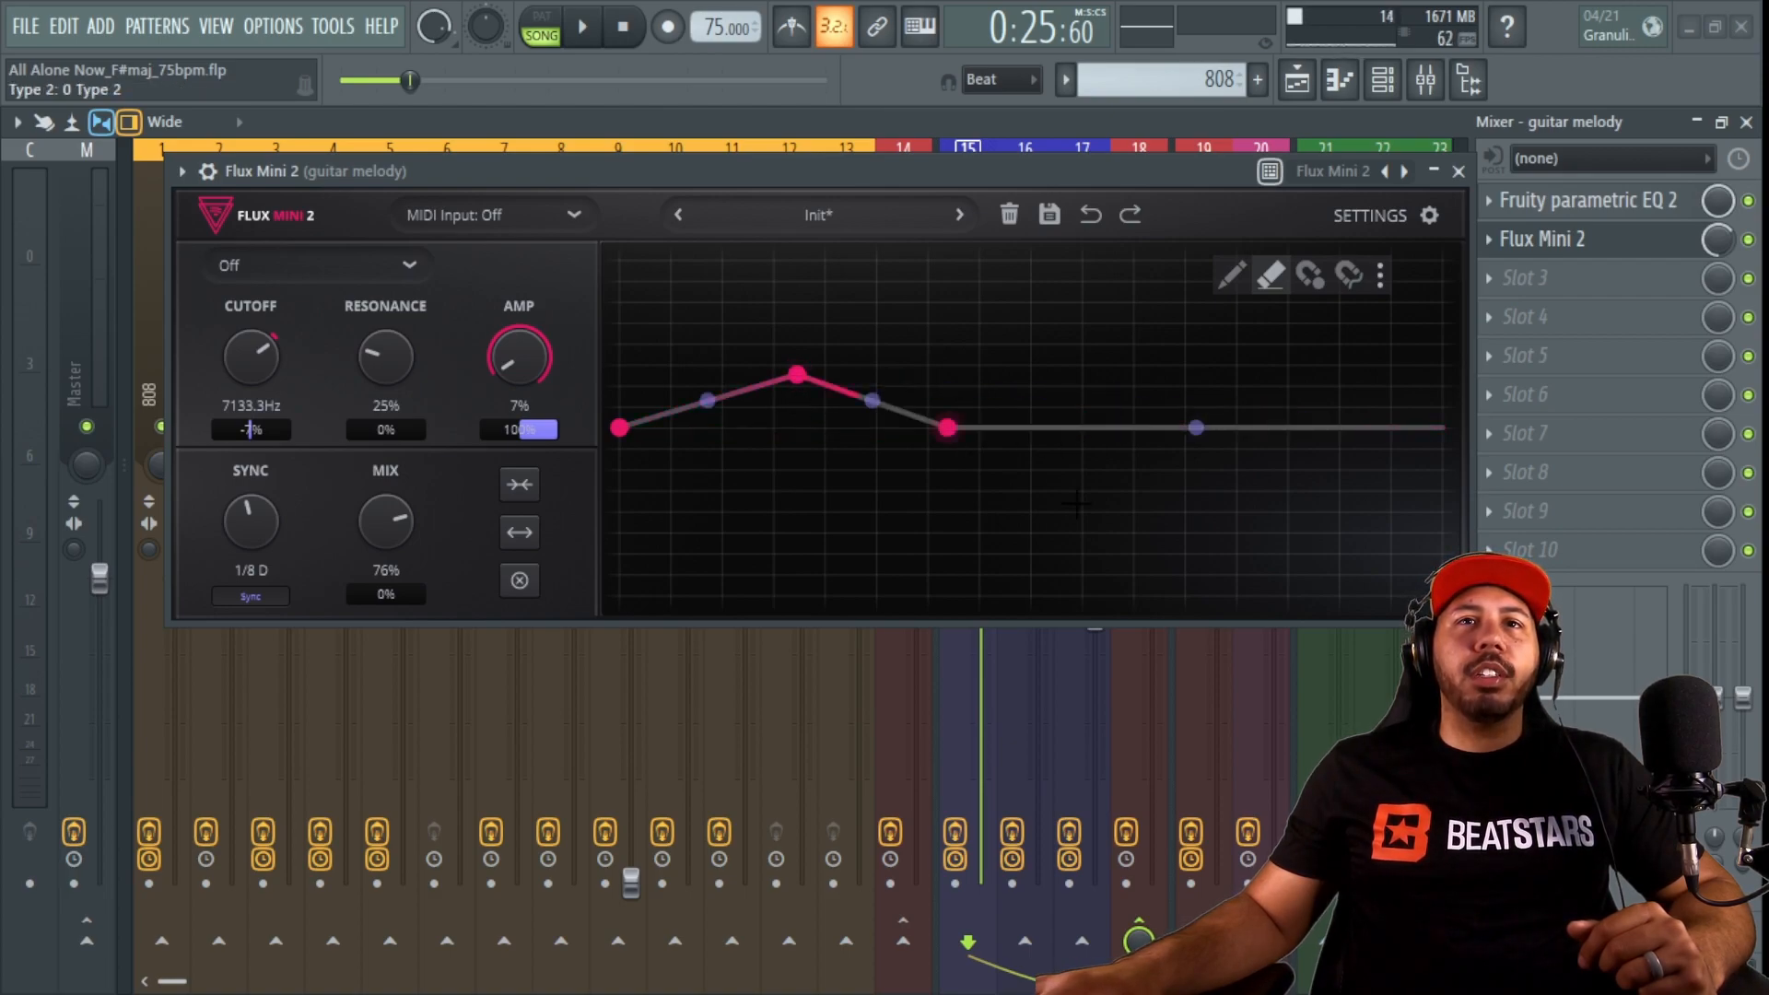
{"action": "right_click", "coordinate": [947, 426]}
{"action": "right_click", "coordinate": [797, 375]}
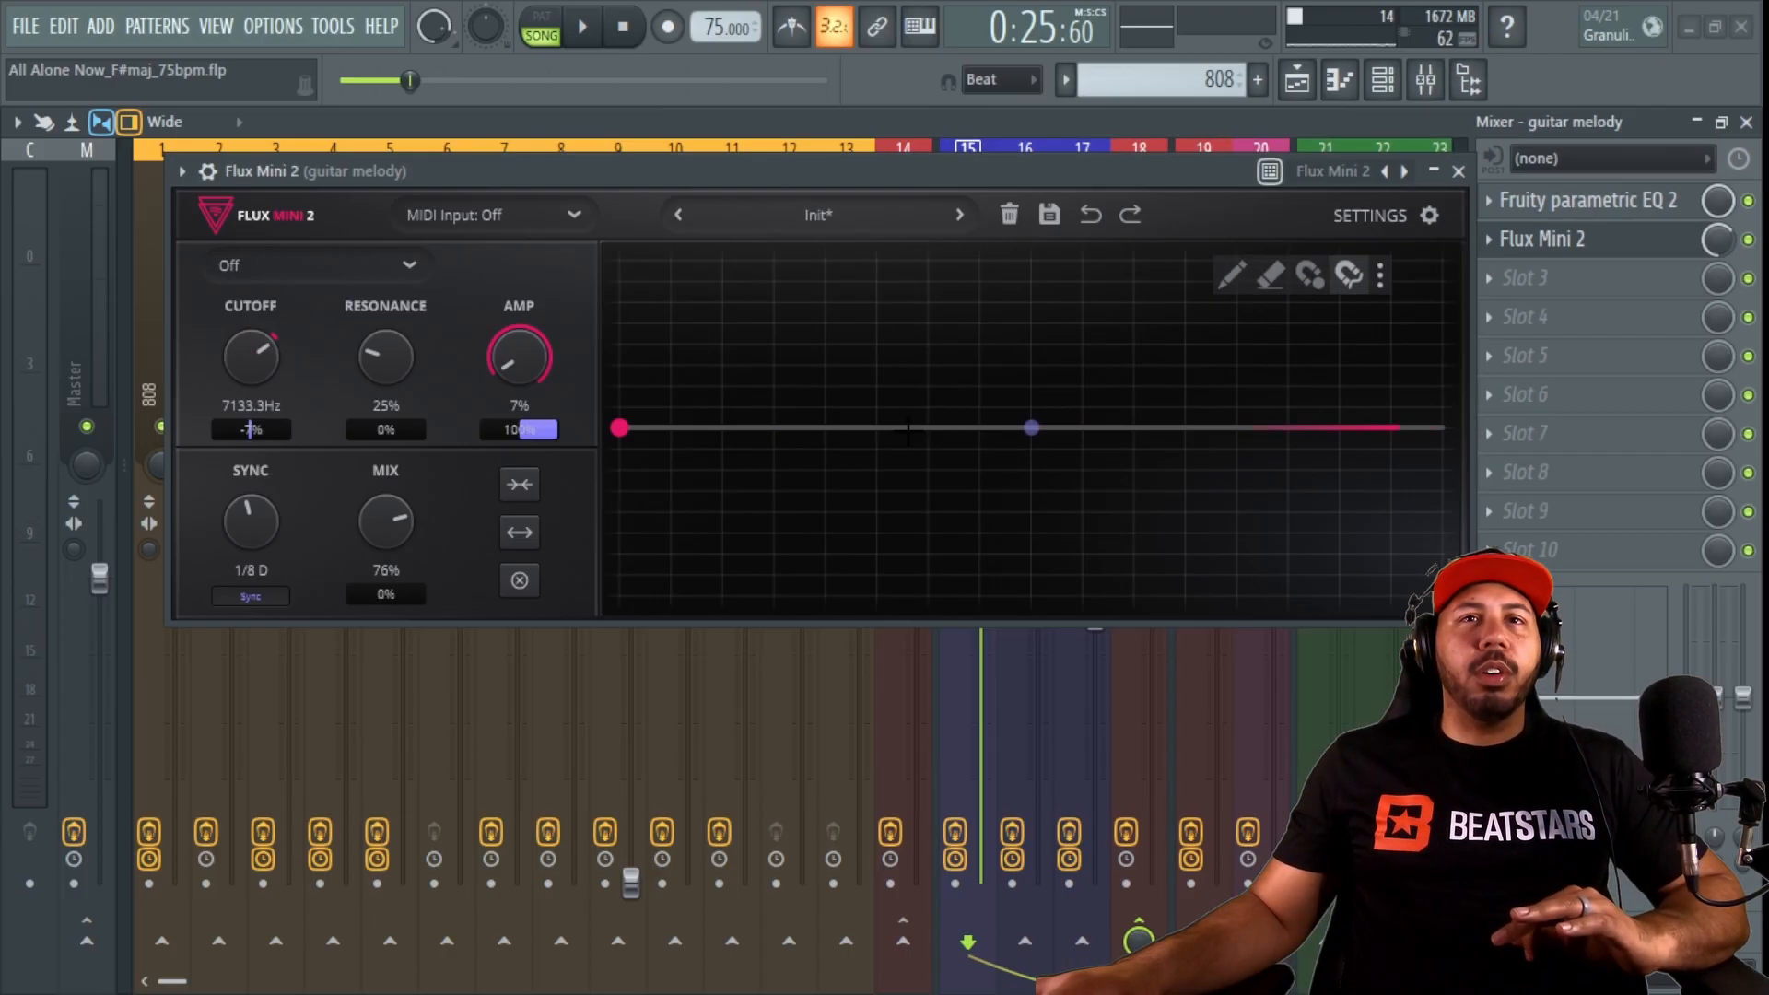
Add a node to the flat envelope and move it to about three quarters along, just below the middle
{"action": "left_click", "coordinate": [907, 428]}
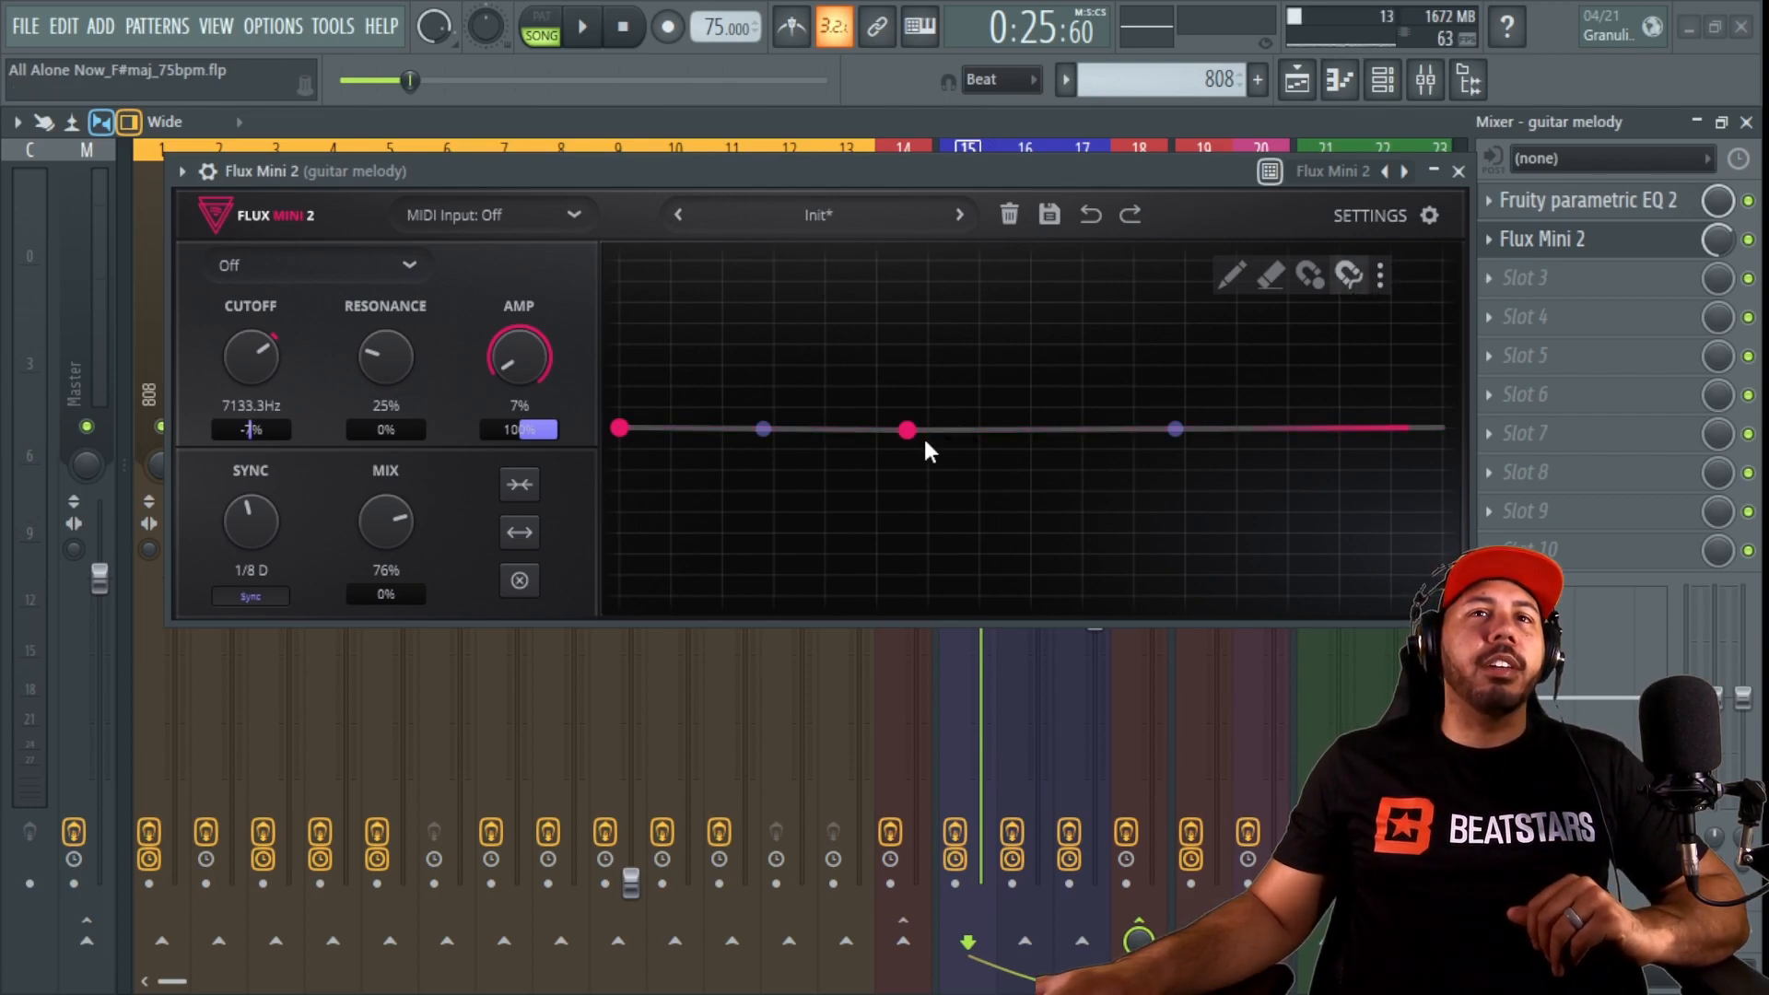
{"action": "left_click_drag", "start_coordinate": [908, 428], "coordinate": [1064, 394]}
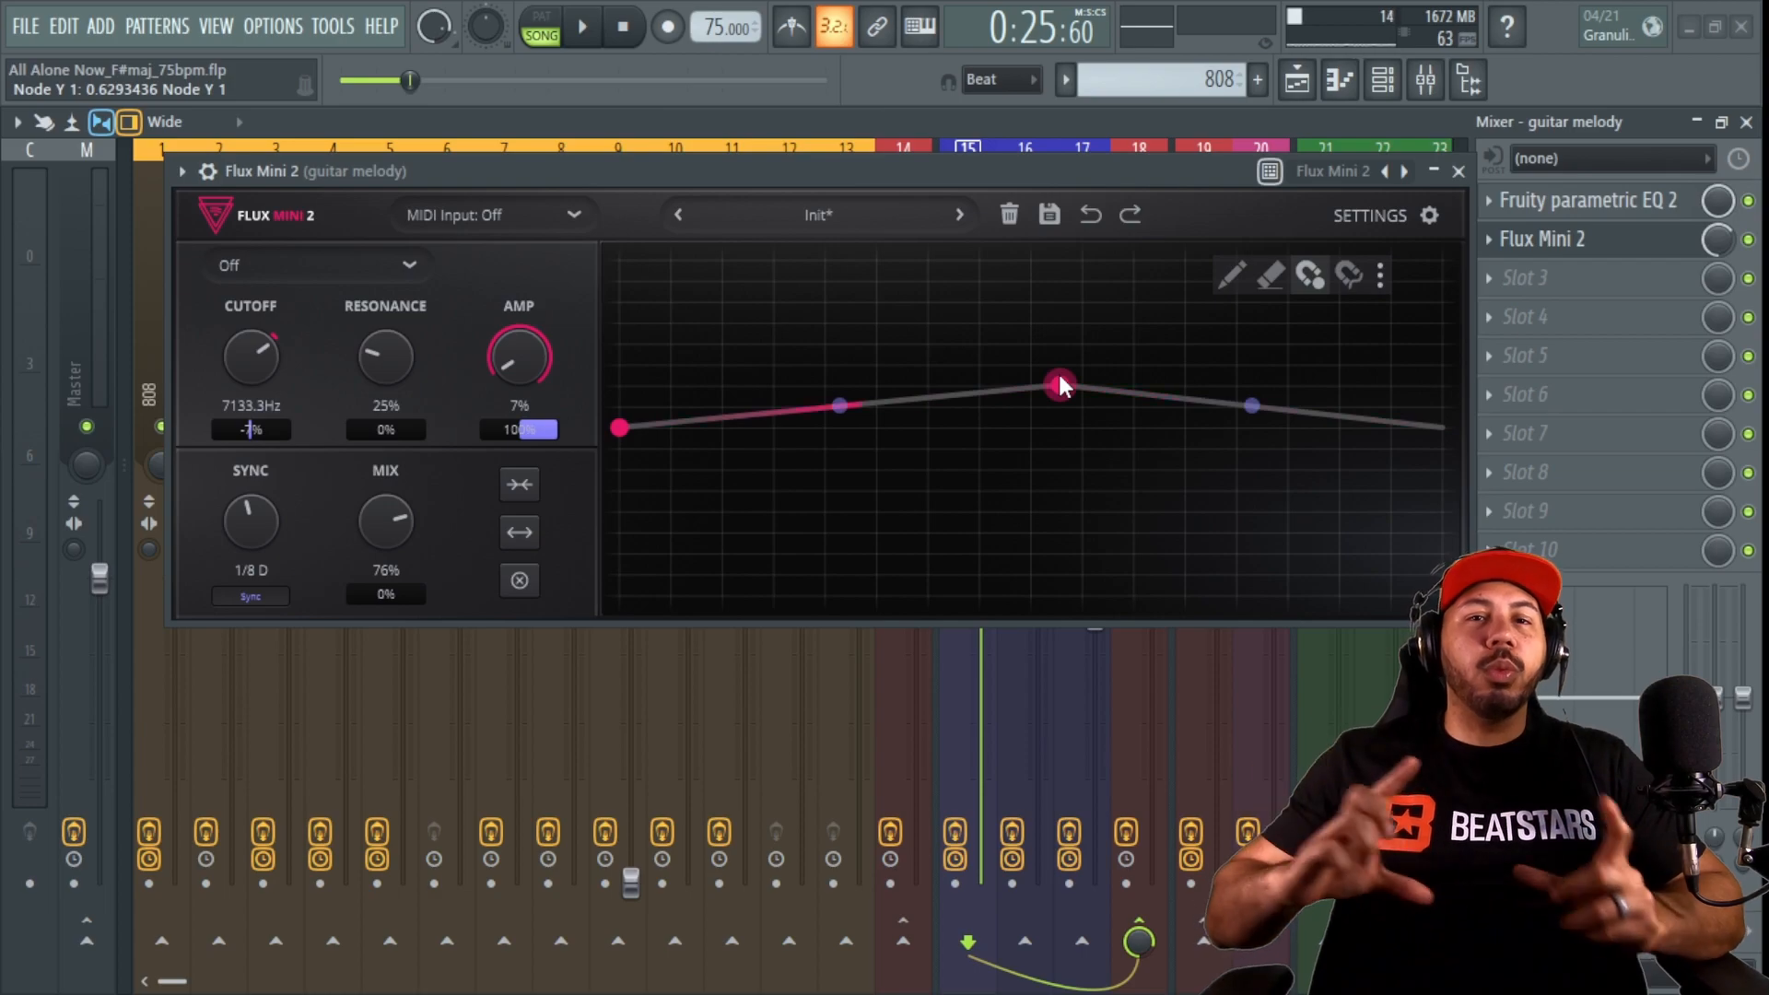
{"action": "left_click_drag", "start_coordinate": [1060, 377], "coordinate": [1225, 446]}
Reduce the envelope editor's X Grid setting to 5
{"action": "left_click", "coordinate": [1426, 218]}
{"action": "left_click", "coordinate": [1425, 219]}
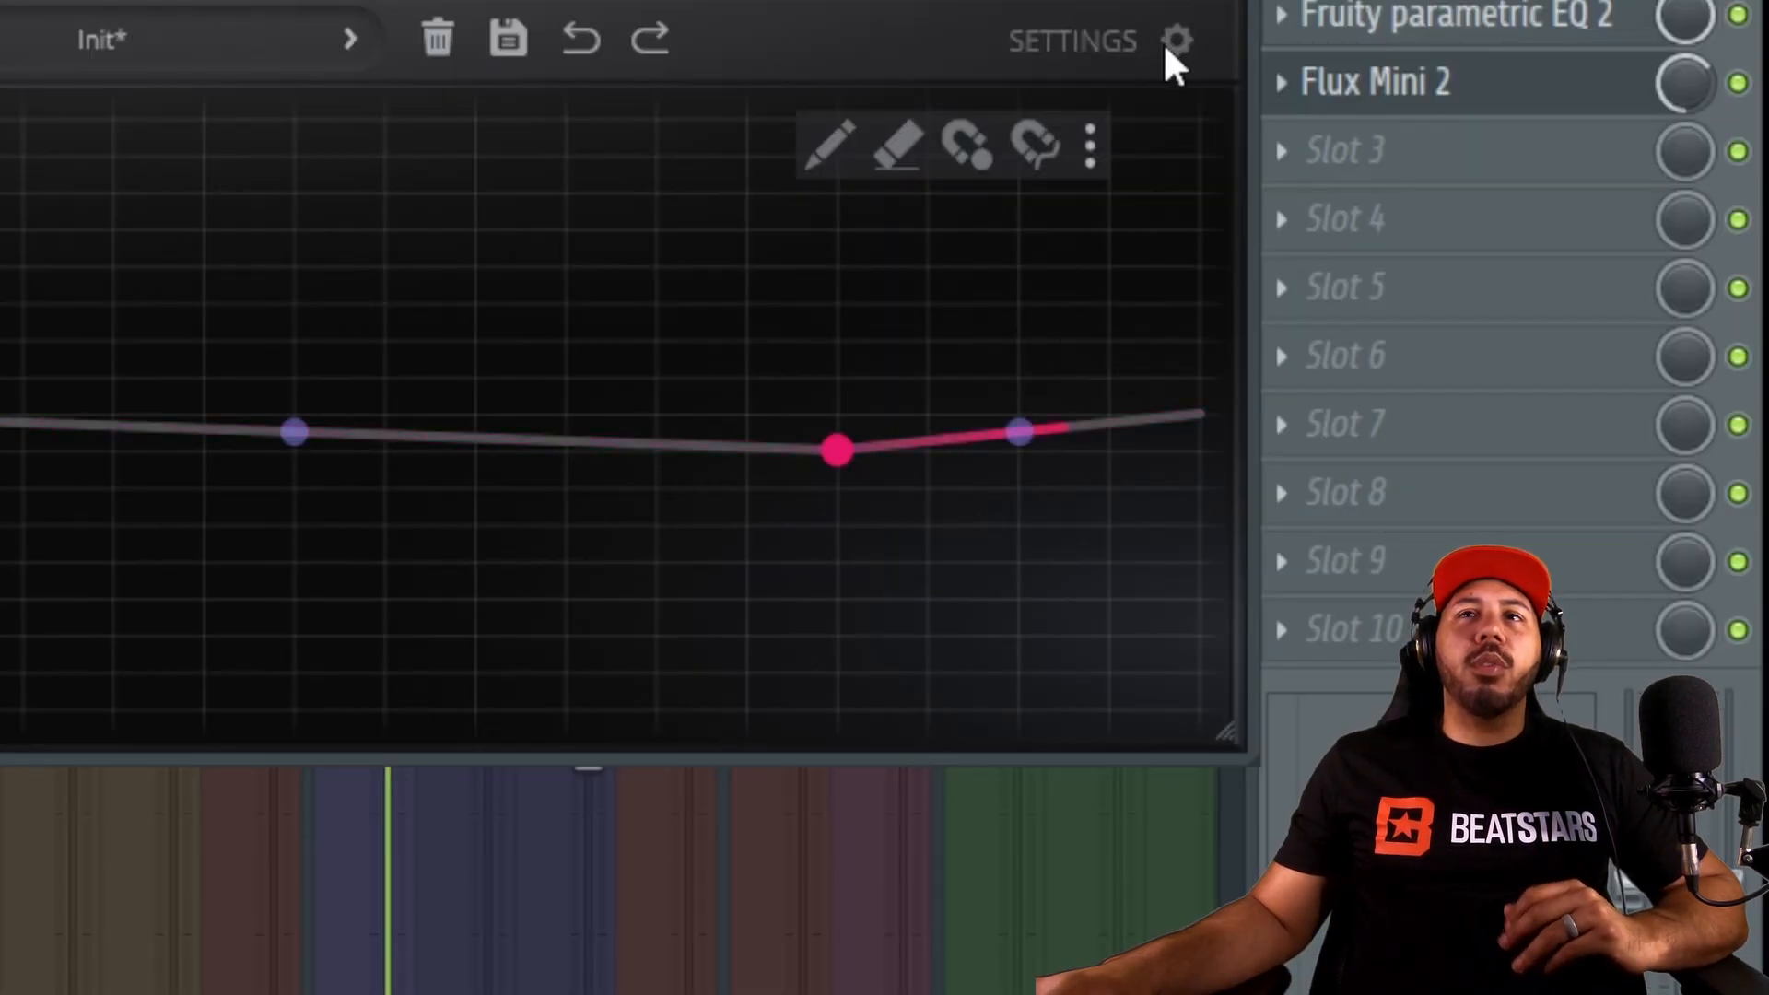
{"action": "left_click", "coordinate": [1424, 220]}
{"action": "left_click", "coordinate": [1188, 278]}
{"action": "left_click", "coordinate": [1188, 278]}
{"action": "left_click", "coordinate": [1188, 278]}
{"action": "left_click", "coordinate": [1188, 279]}
{"action": "left_click", "coordinate": [1188, 279]}
{"action": "left_click", "coordinate": [1188, 279]}
{"action": "left_click", "coordinate": [1188, 278]}
{"action": "left_click", "coordinate": [1188, 278]}
{"action": "left_click", "coordinate": [1188, 278]}
{"action": "left_click", "coordinate": [1188, 278]}
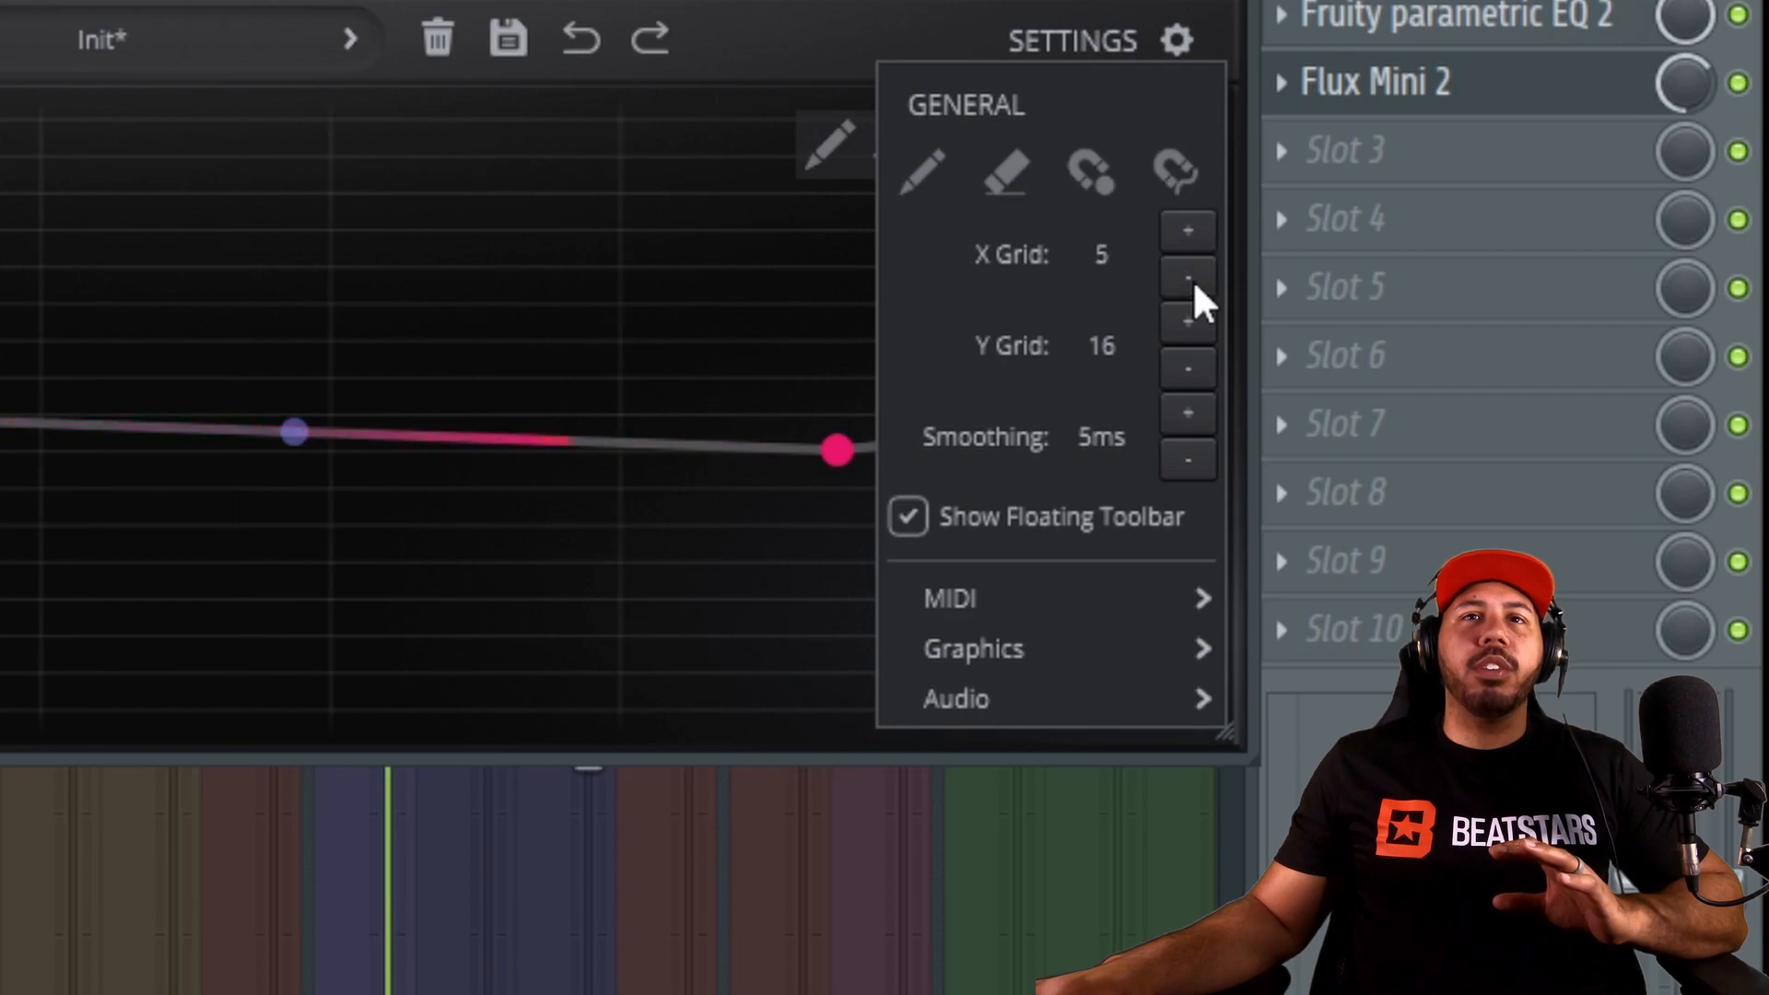
Raise the X Grid setting step by step for a much denser division along the envelope's time axis
{"action": "left_click", "coordinate": [1188, 231]}
{"action": "left_click", "coordinate": [1188, 230]}
{"action": "left_click", "coordinate": [1188, 230]}
{"action": "left_click", "coordinate": [1188, 230]}
{"action": "left_click", "coordinate": [1188, 231]}
{"action": "left_click", "coordinate": [1188, 231]}
{"action": "left_click", "coordinate": [1188, 230]}
{"action": "left_click", "coordinate": [1188, 230]}
{"action": "left_click", "coordinate": [1188, 231]}
{"action": "left_click", "coordinate": [1188, 230]}
{"action": "left_click", "coordinate": [1188, 230]}
{"action": "left_click", "coordinate": [1188, 230]}
{"action": "left_click", "coordinate": [1188, 230]}
{"action": "left_click", "coordinate": [1188, 230]}
{"action": "left_click", "coordinate": [1193, 230]}
{"action": "left_click", "coordinate": [1203, 234]}
{"action": "left_click", "coordinate": [1202, 234]}
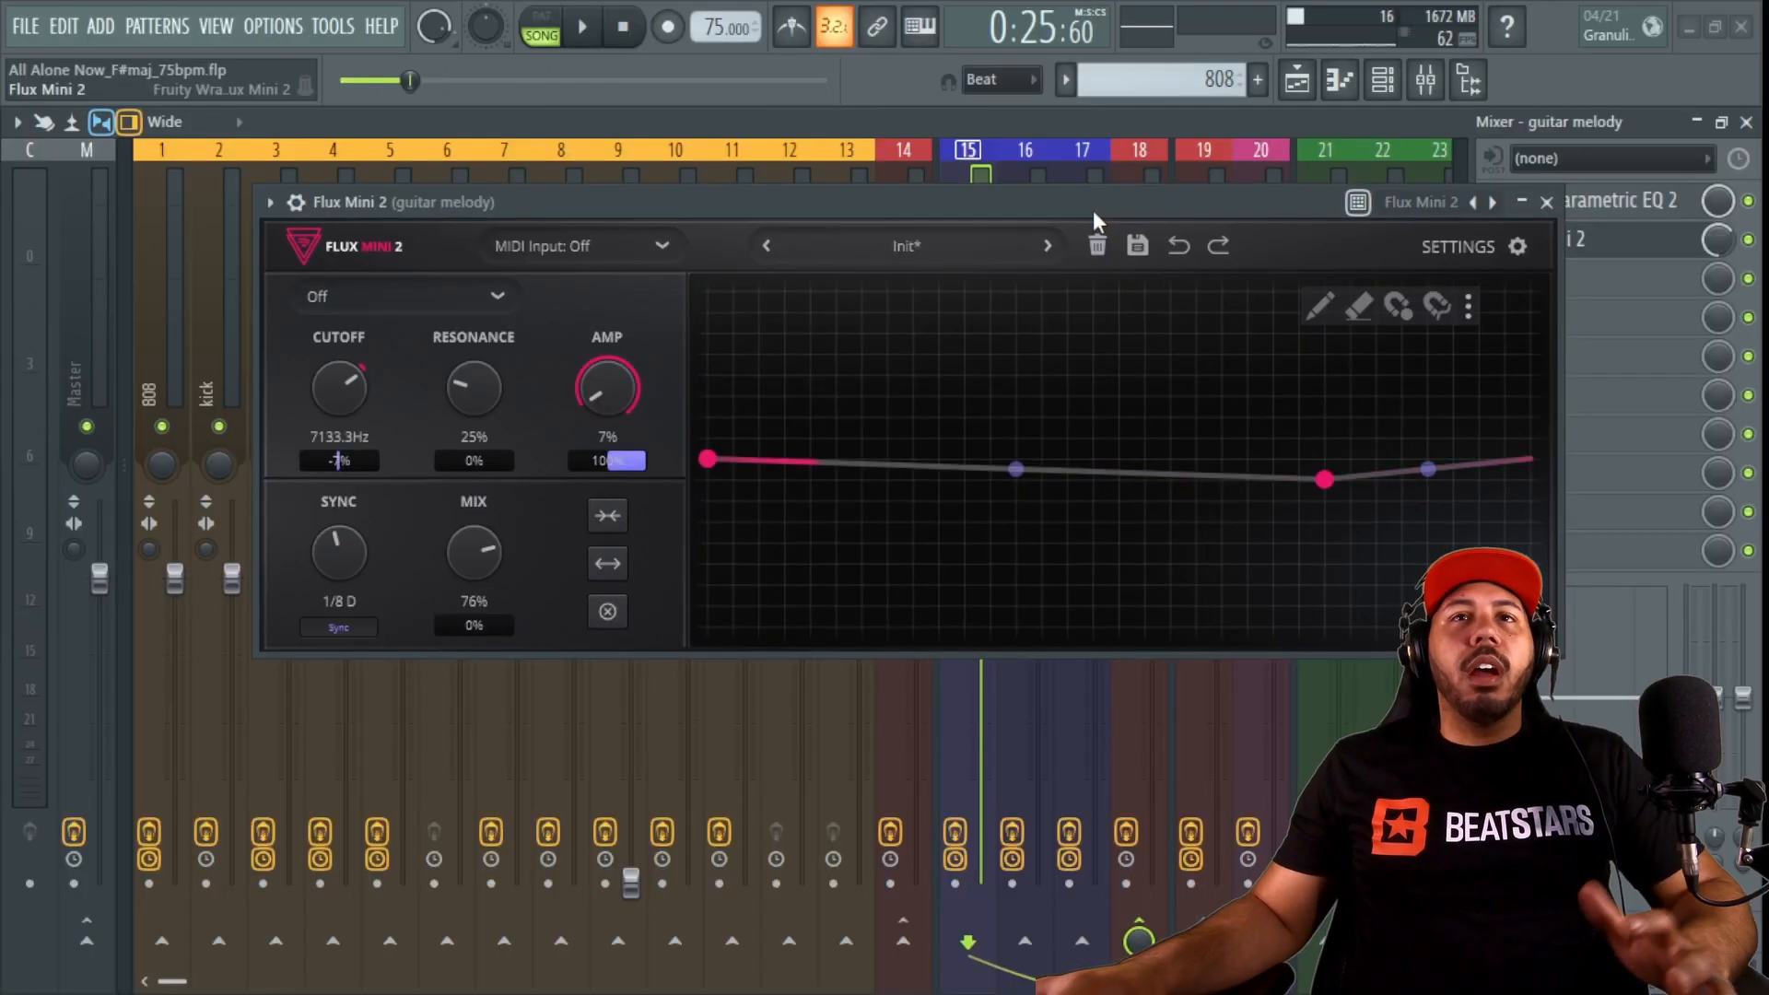
Load the 2 Bar Riser + preset during song playback and set Flux Mini 2's mixer slot mix level to 59%
{"action": "mouse_move", "coordinate": [1093, 210]}
{"action": "left_mouse_down"}
{"action": "mouse_move", "coordinate": [1030, 214]}
{"action": "mouse_move", "coordinate": [1014, 244]}
{"action": "mouse_move", "coordinate": [1069, 197]}
{"action": "left_mouse_up"}
{"action": "key", "text": "space"}
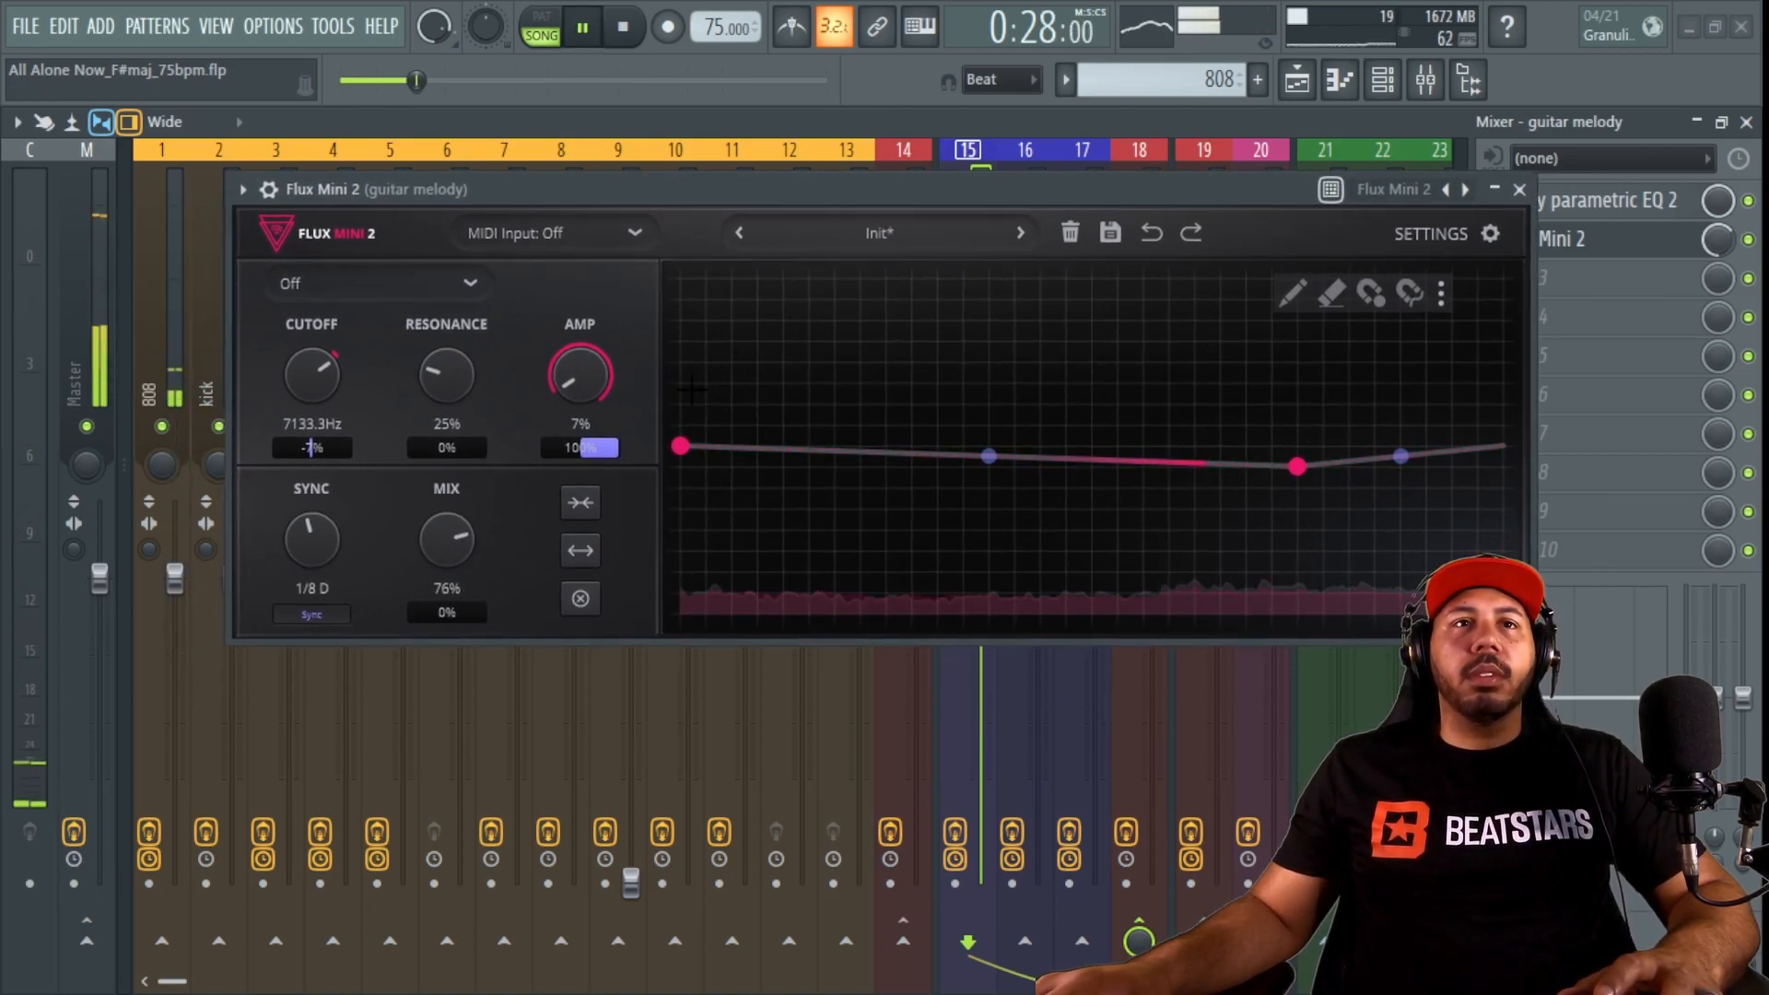
{"action": "left_click", "coordinate": [1019, 234]}
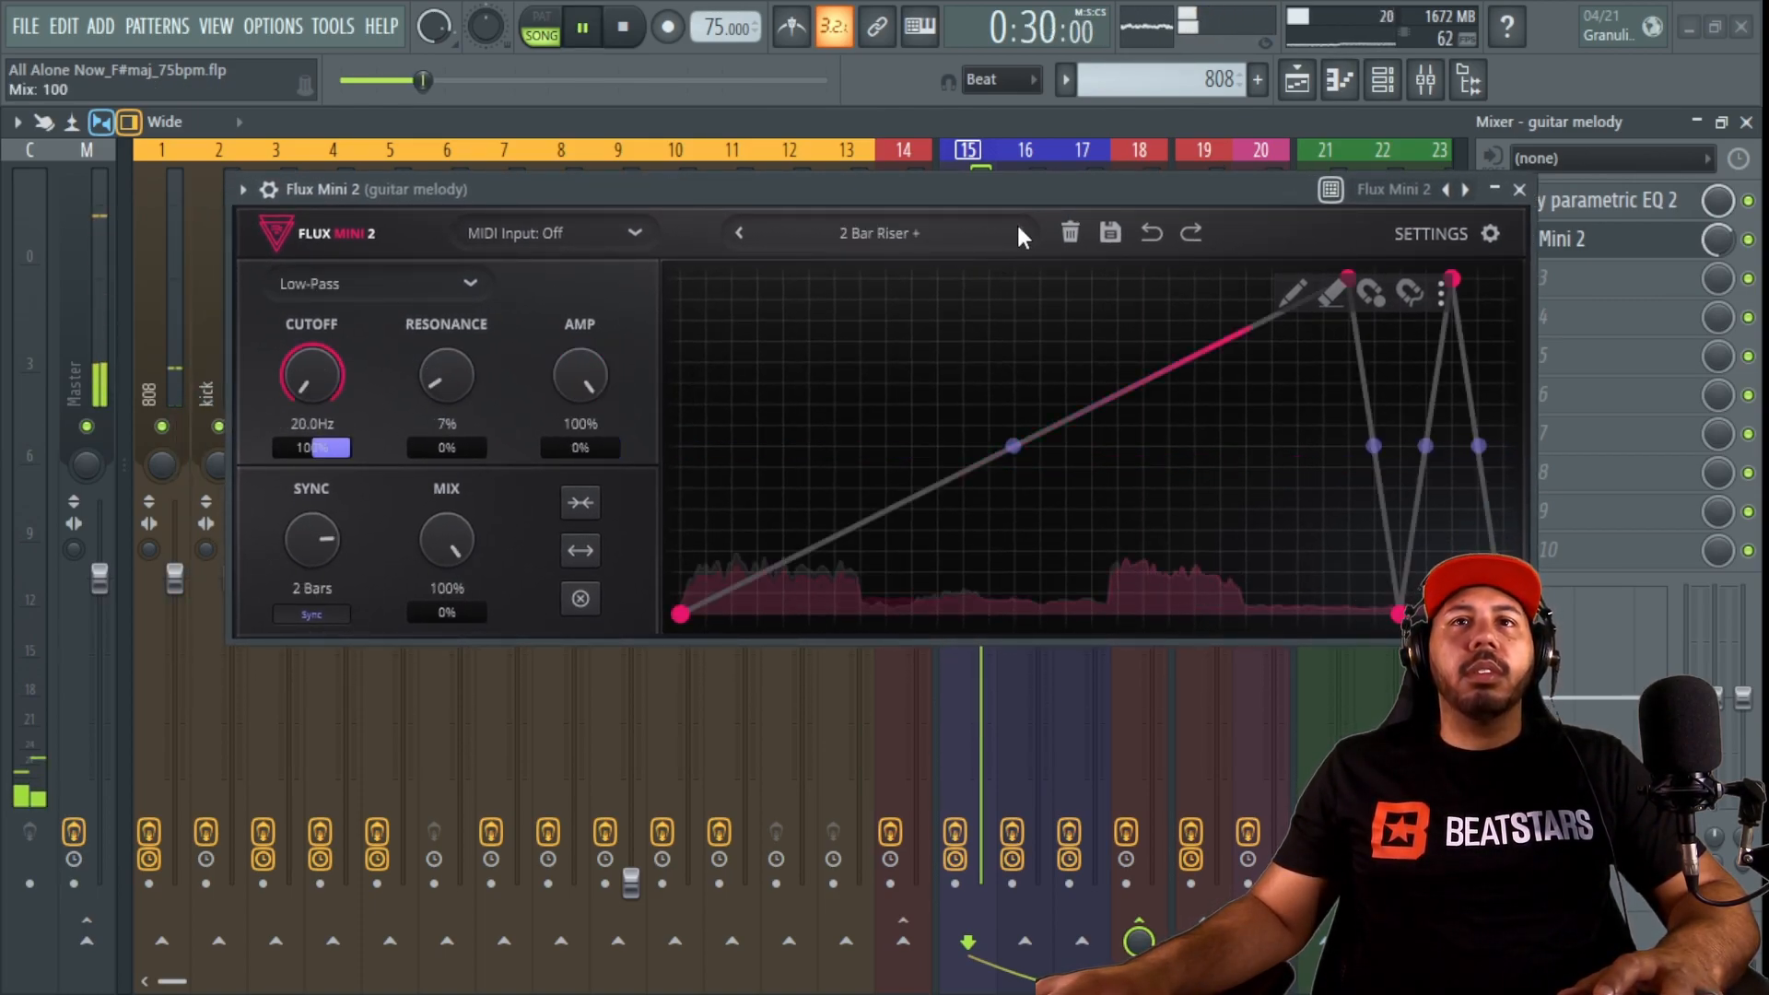
{"action": "scroll", "coordinate": [1716, 241], "scroll_direction": "up", "scroll_amount": 3}
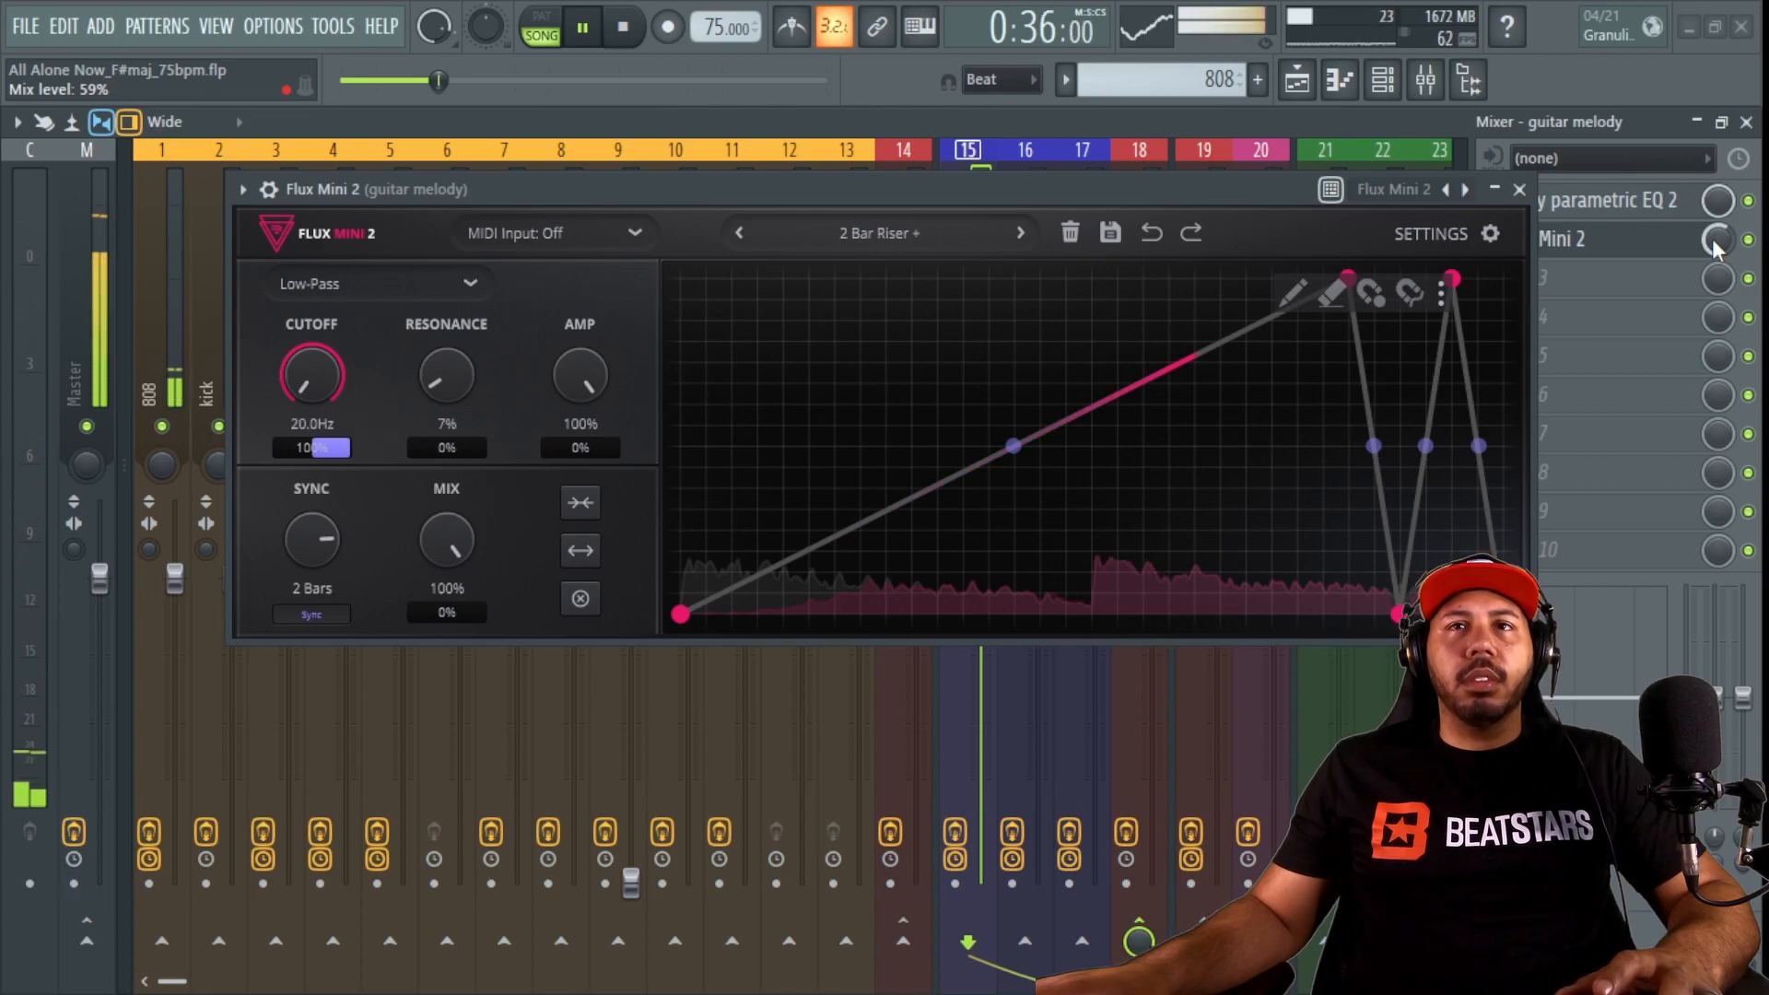
Load the 4 Bar Uplifter preset and shorten its Sync rate to 1/2
{"action": "left_click", "coordinate": [1020, 234]}
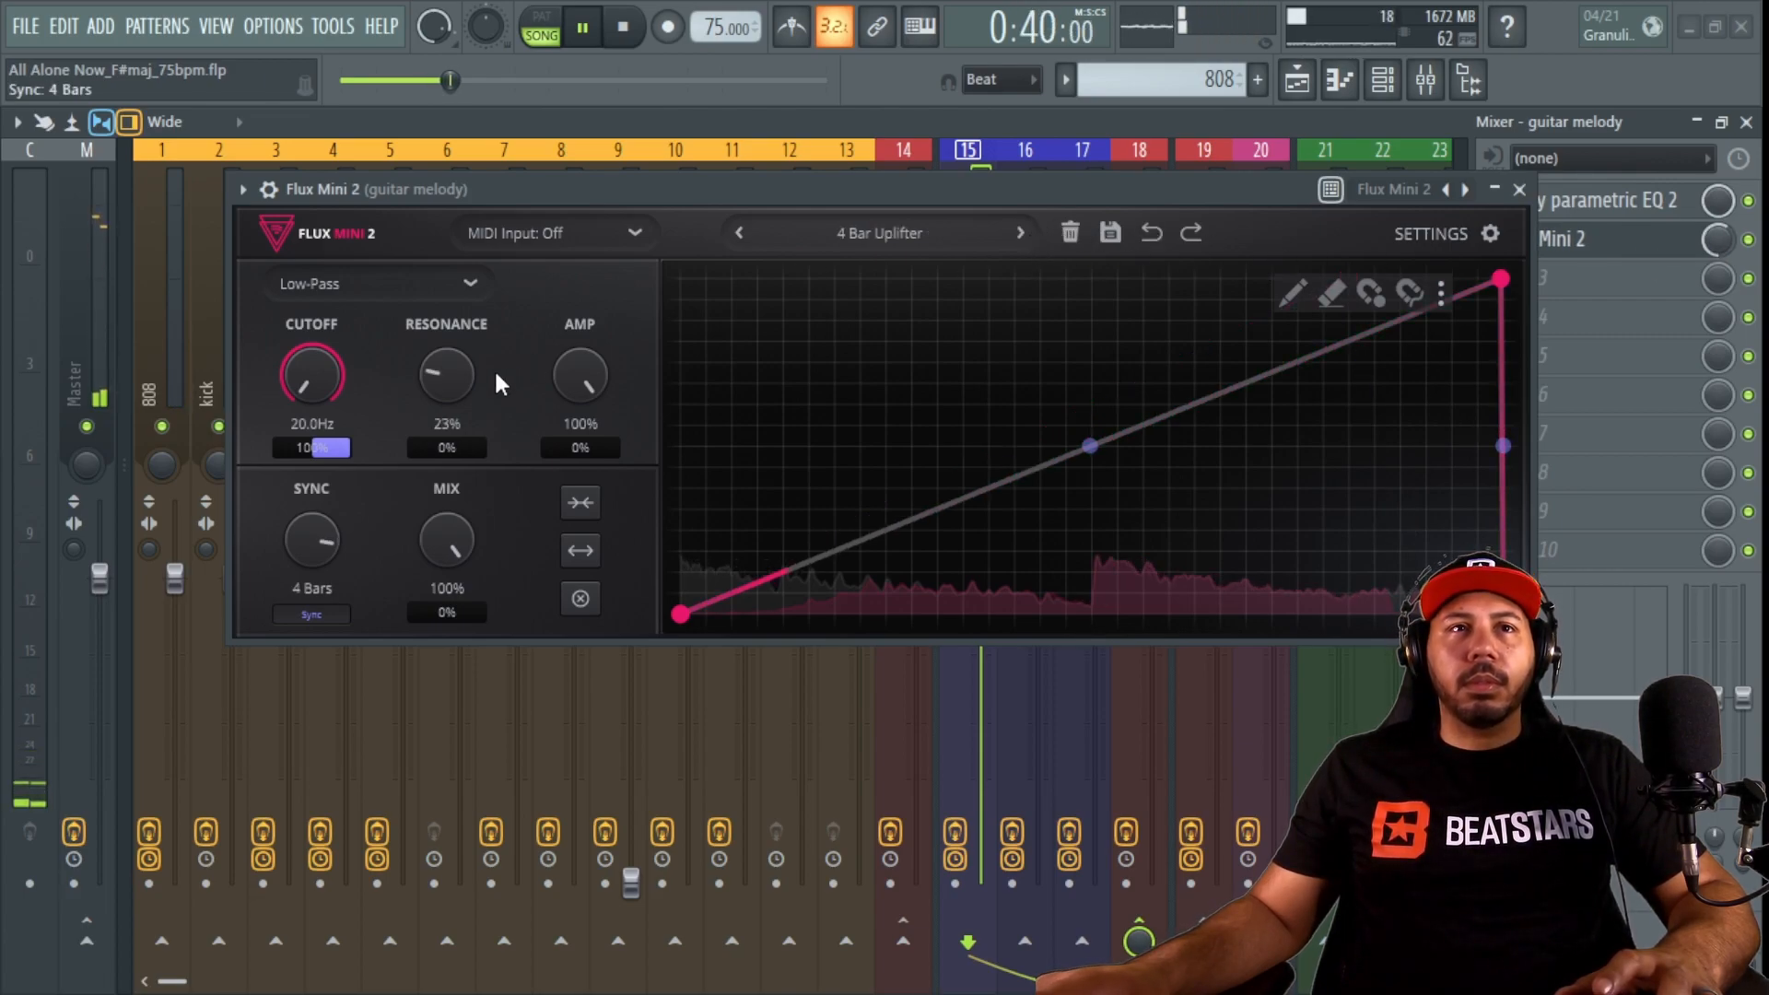
{"action": "scroll", "coordinate": [319, 510], "scroll_direction": "up", "scroll_amount": 2}
{"action": "scroll", "coordinate": [318, 507], "scroll_direction": "down", "scroll_amount": 8}
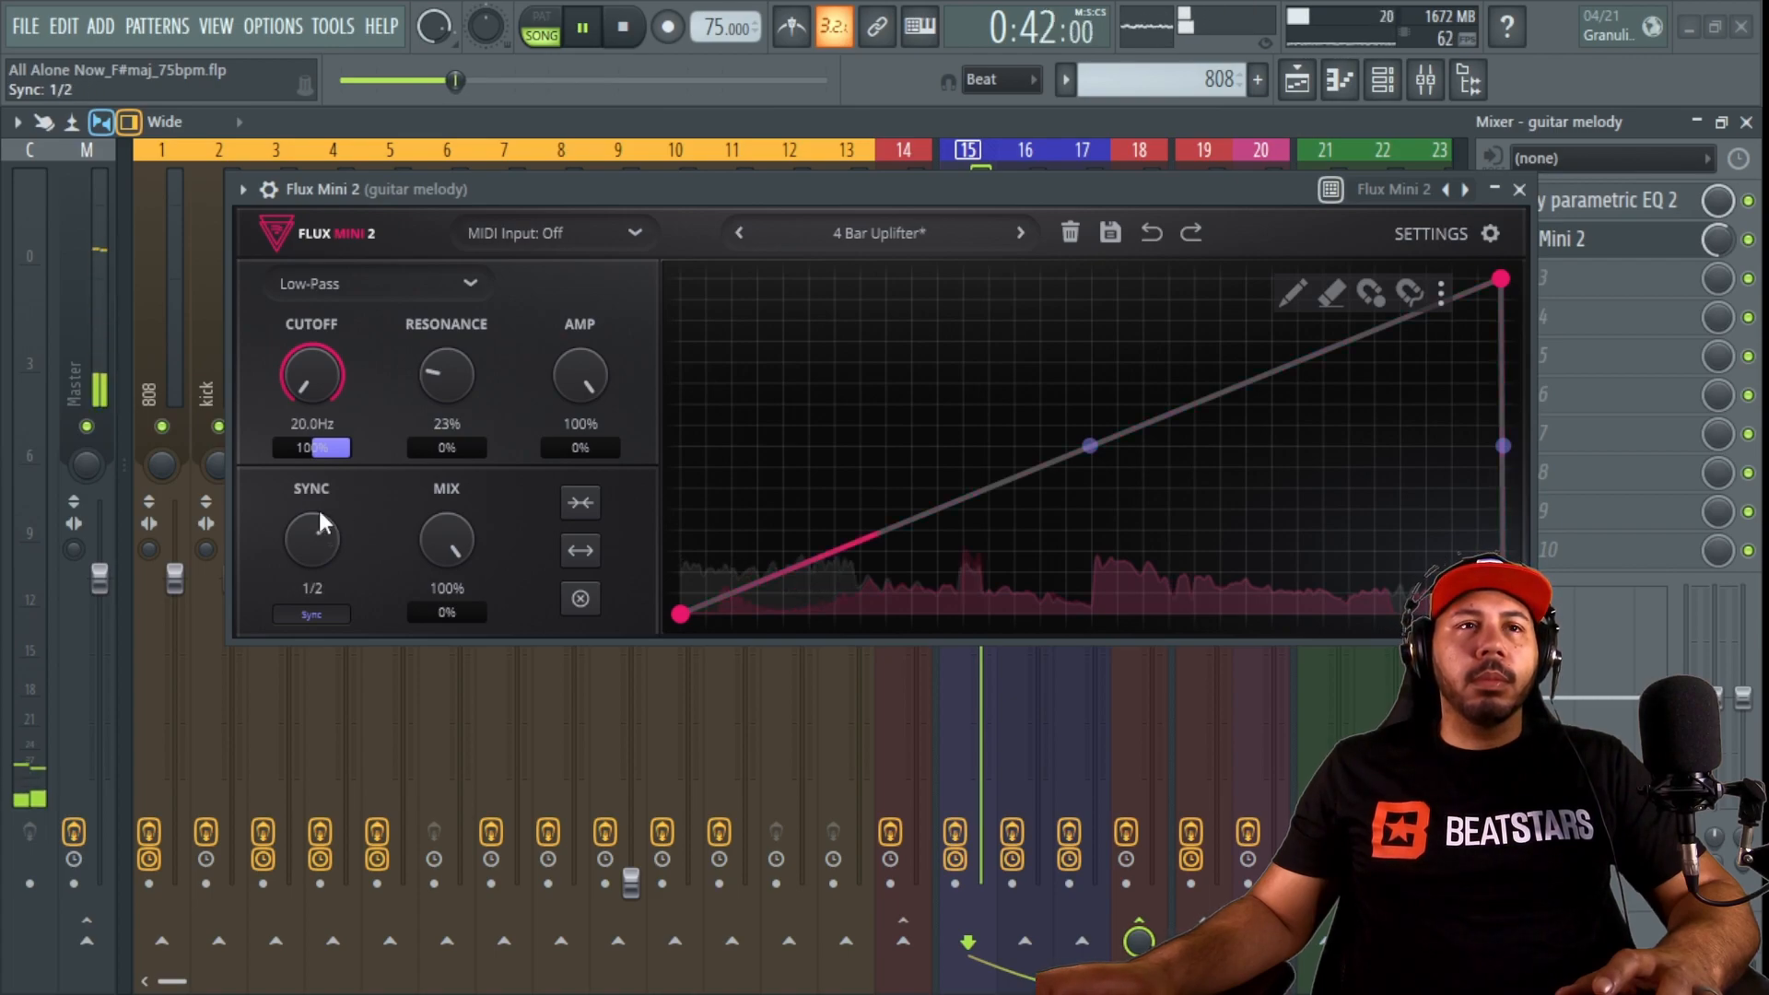
Audition the uplifter at Sync rates of 1/4 and 1/4 D, and return it to 1/2
{"action": "scroll", "coordinate": [319, 510], "scroll_direction": "up", "scroll_amount": 2}
{"action": "scroll", "coordinate": [319, 510], "scroll_direction": "up", "scroll_amount": 1}
{"action": "scroll", "coordinate": [318, 511], "scroll_direction": "up", "scroll_amount": 1}
{"action": "scroll", "coordinate": [318, 511], "scroll_direction": "down", "scroll_amount": 6}
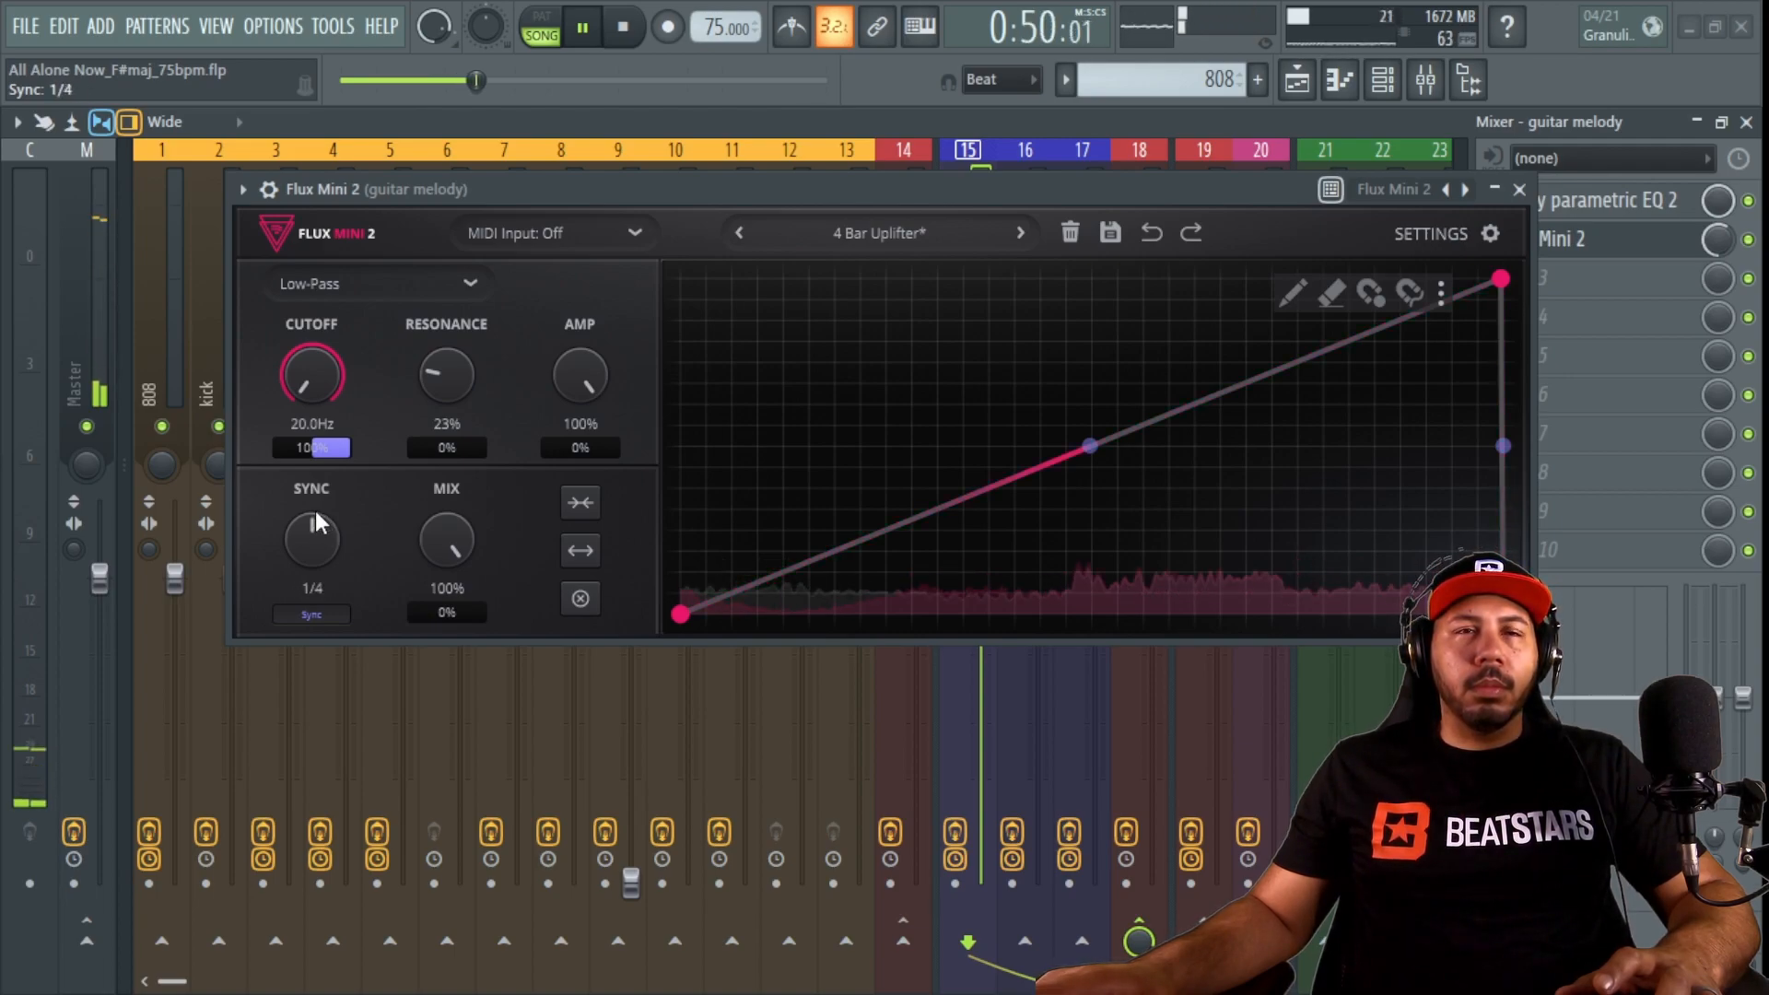
{"action": "scroll", "coordinate": [316, 516], "scroll_direction": "up", "scroll_amount": 1}
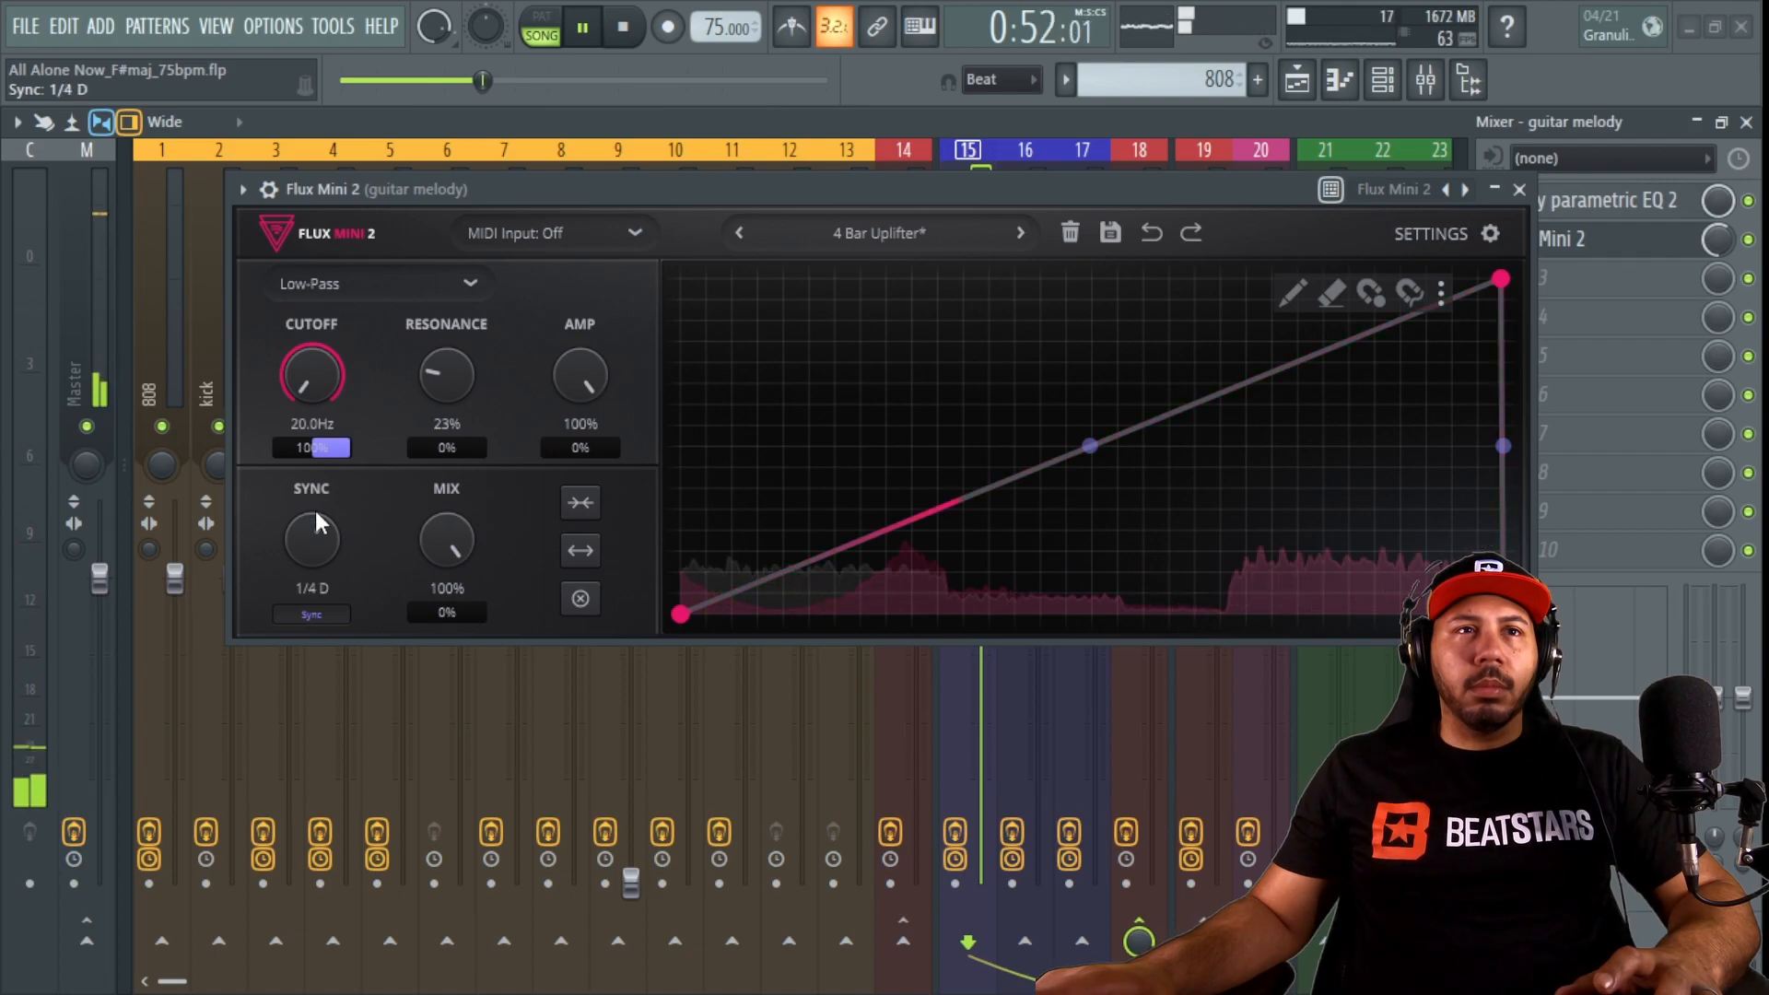
{"action": "scroll", "coordinate": [316, 516], "scroll_direction": "up", "scroll_amount": 1}
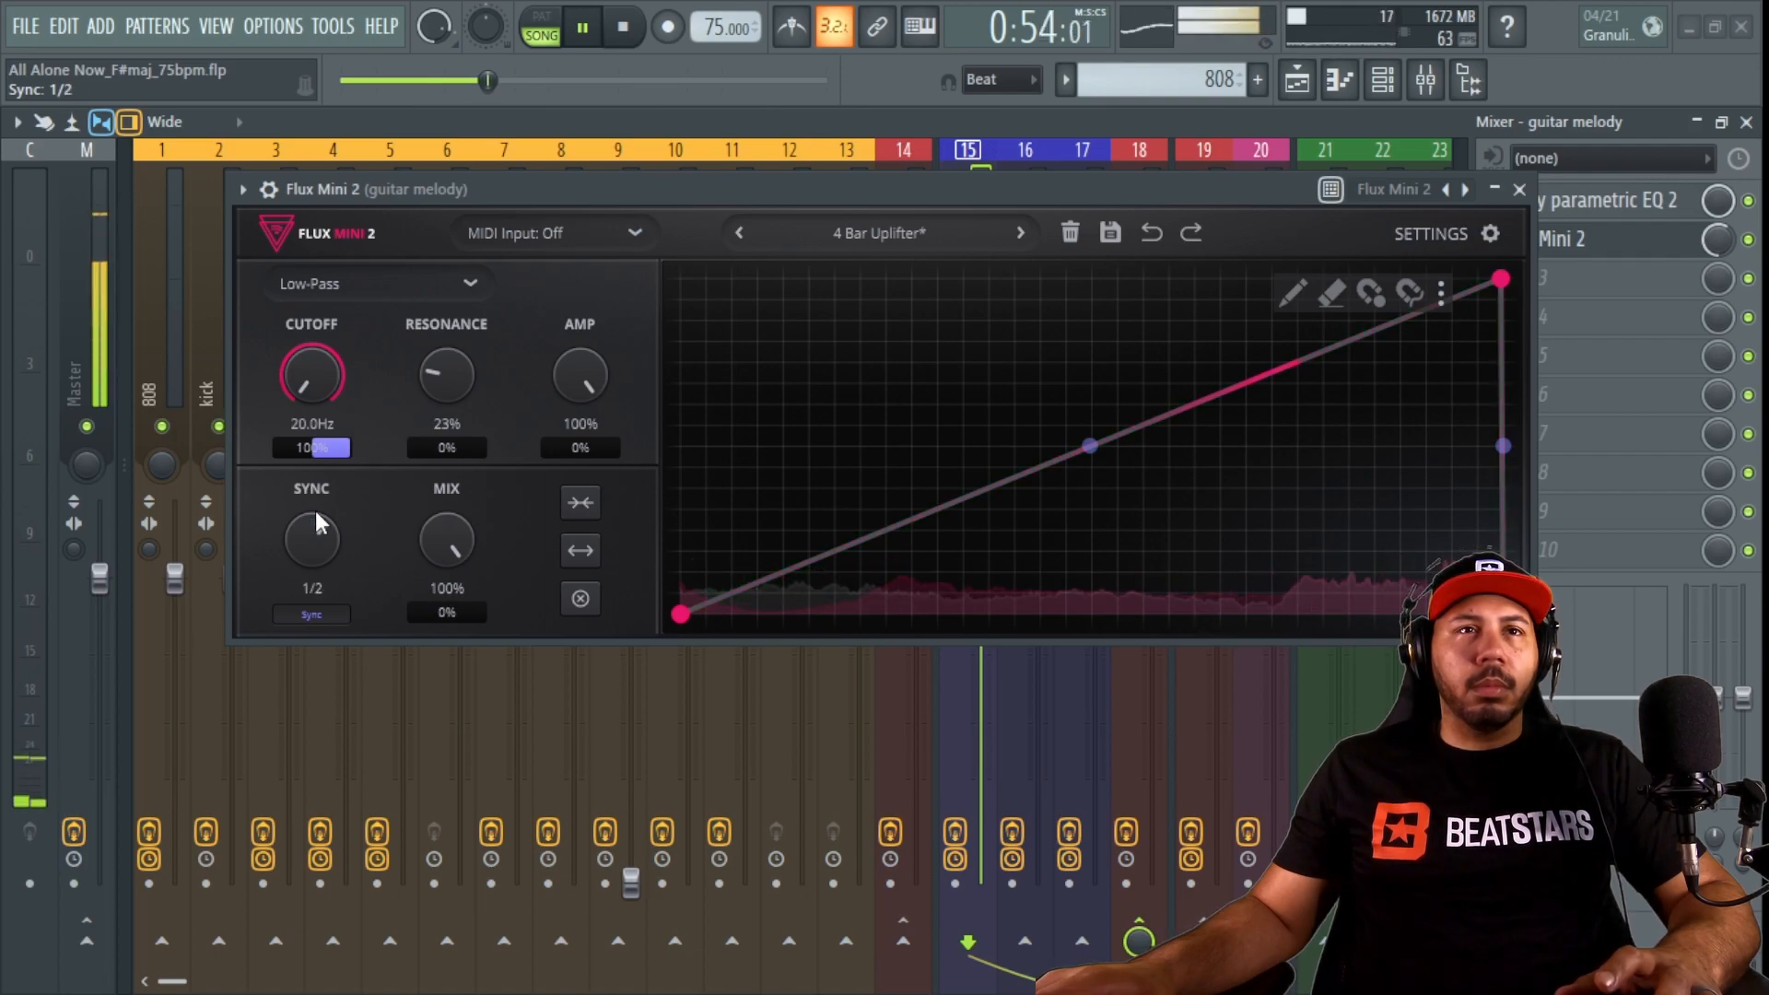
Try Sync rates of 1/4, 1/4 T and 1/8 D on the 4 Bar Uplifter preset during playback
{"action": "scroll", "coordinate": [315, 511], "scroll_direction": "up", "scroll_amount": 1}
{"action": "scroll", "coordinate": [315, 511], "scroll_direction": "up", "scroll_amount": 1}
{"action": "scroll", "coordinate": [315, 511], "scroll_direction": "down", "scroll_amount": 4}
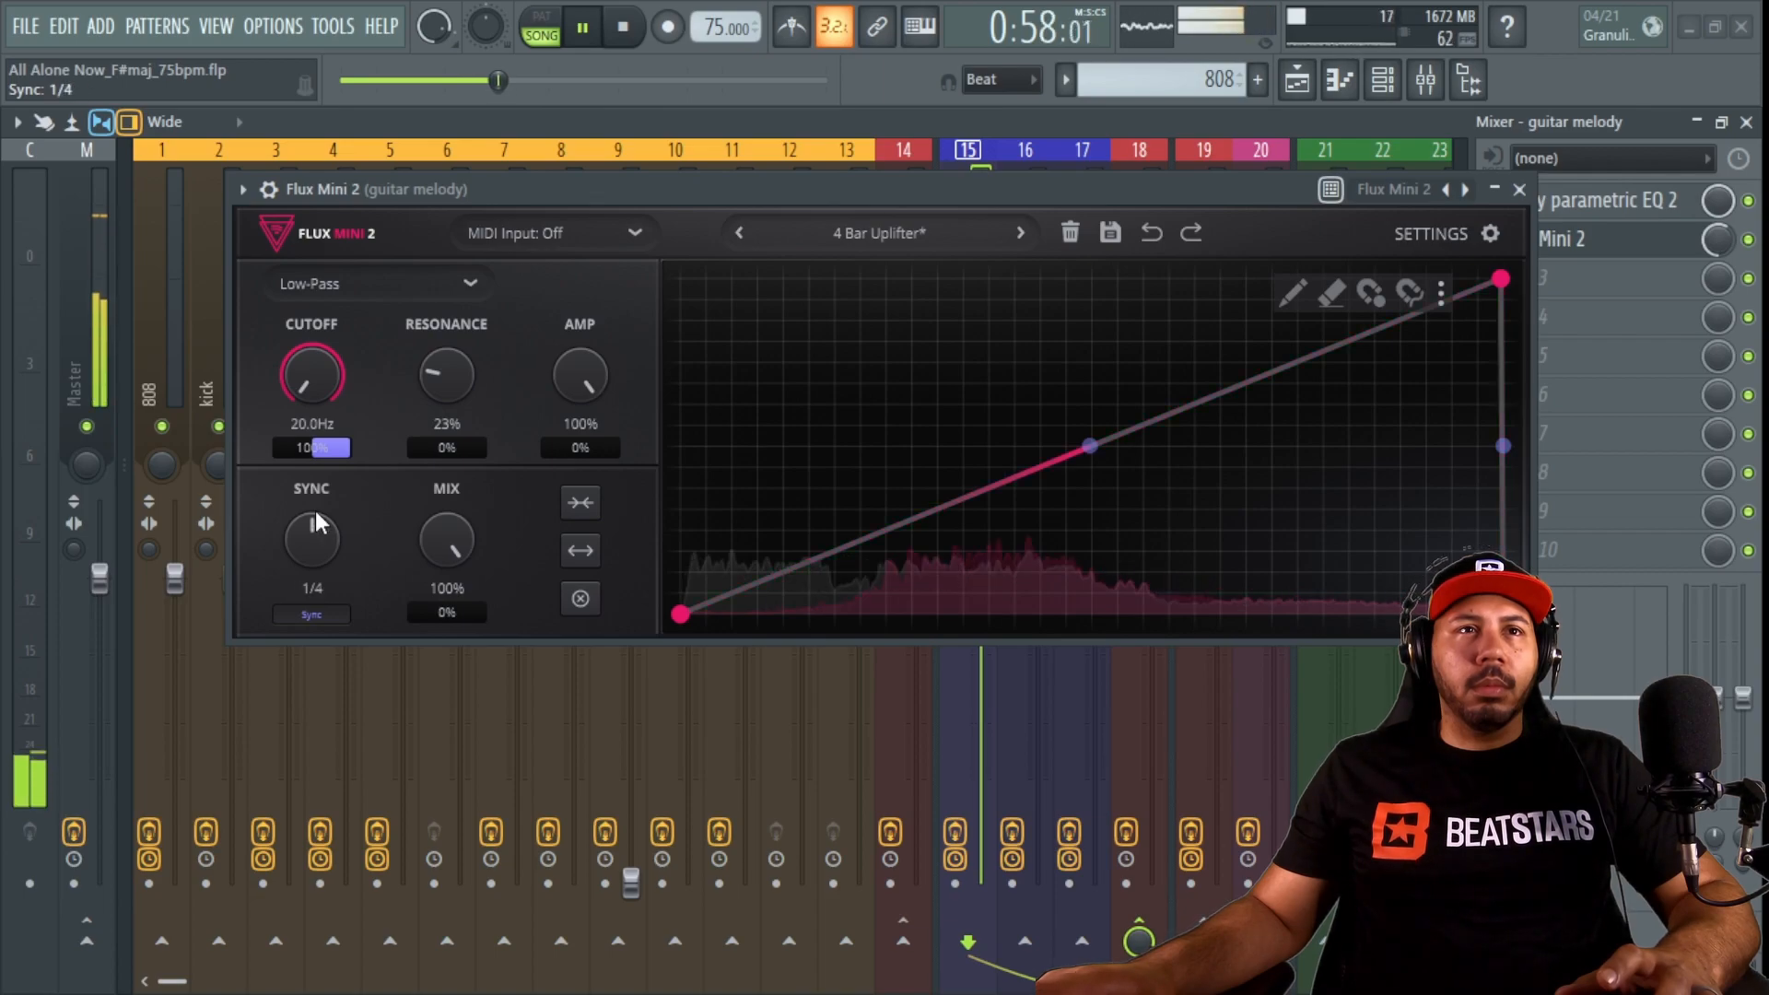
{"action": "scroll", "coordinate": [316, 523], "scroll_direction": "down", "scroll_amount": 1}
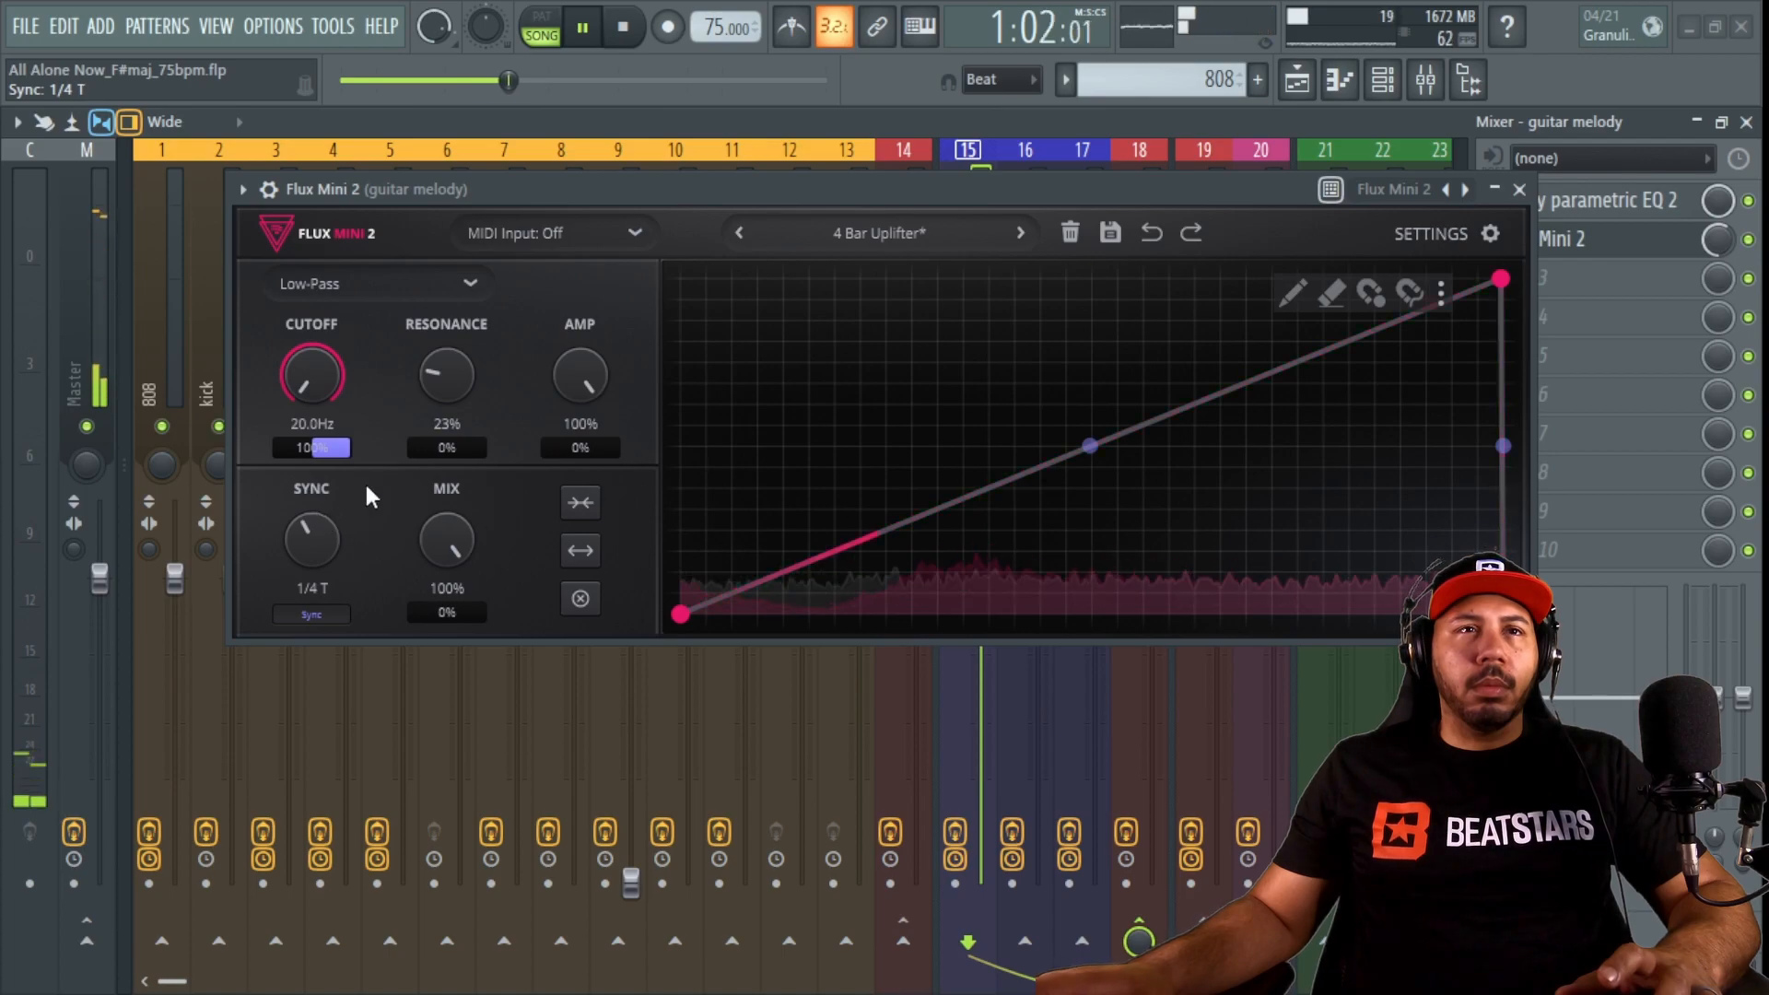
{"action": "scroll", "coordinate": [312, 527], "scroll_direction": "up", "scroll_amount": 1}
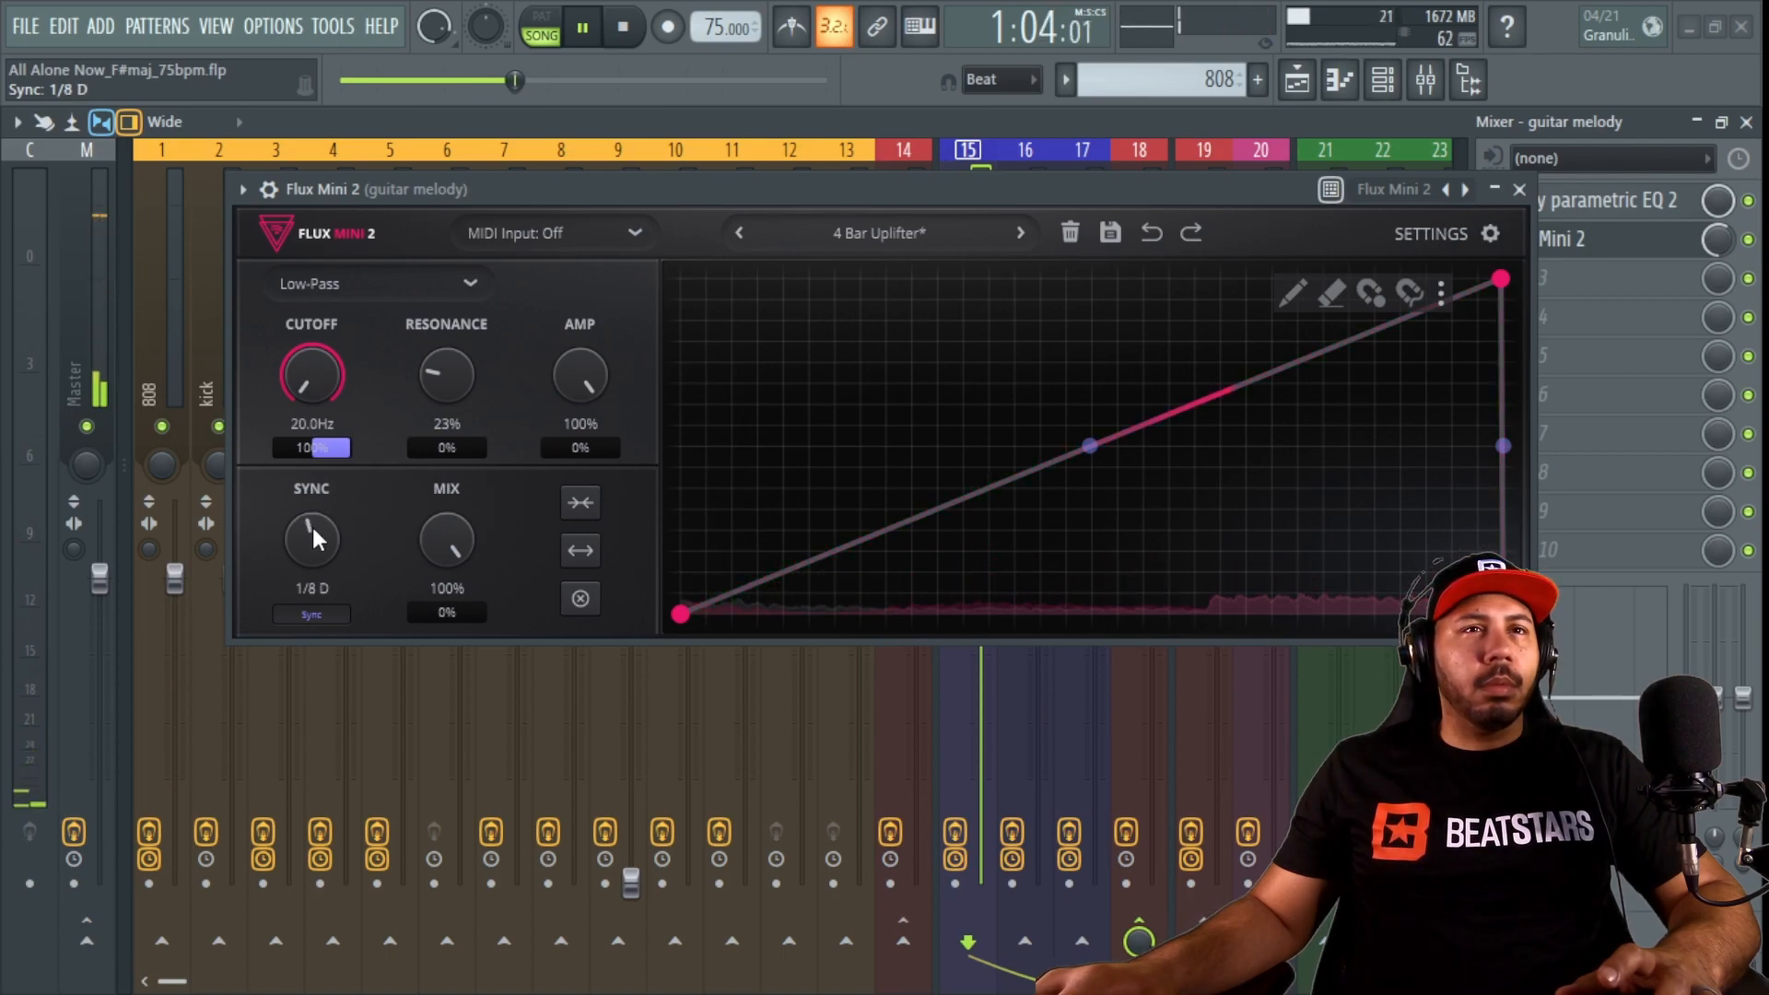
{"action": "left_click_drag", "start_coordinate": [312, 527], "coordinate": [316, 516]}
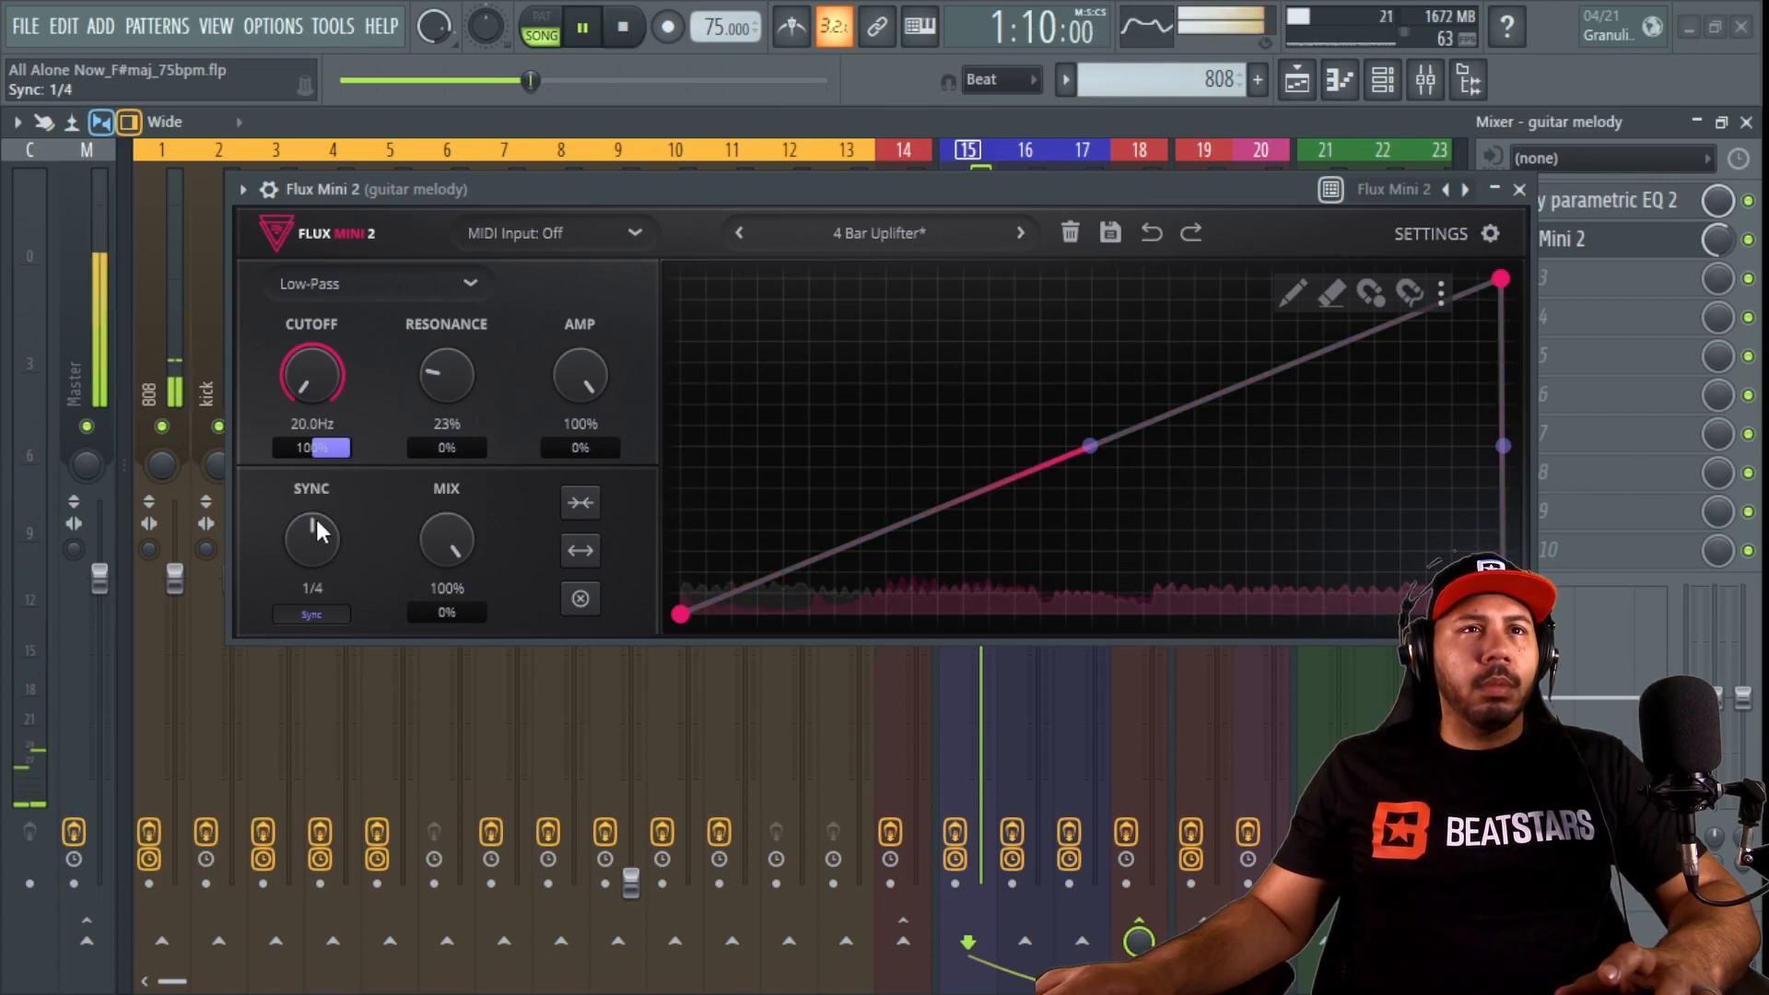
{"action": "scroll", "coordinate": [315, 516], "scroll_direction": "down", "scroll_amount": 5}
{"action": "scroll", "coordinate": [316, 516], "scroll_direction": "up", "scroll_amount": 2}
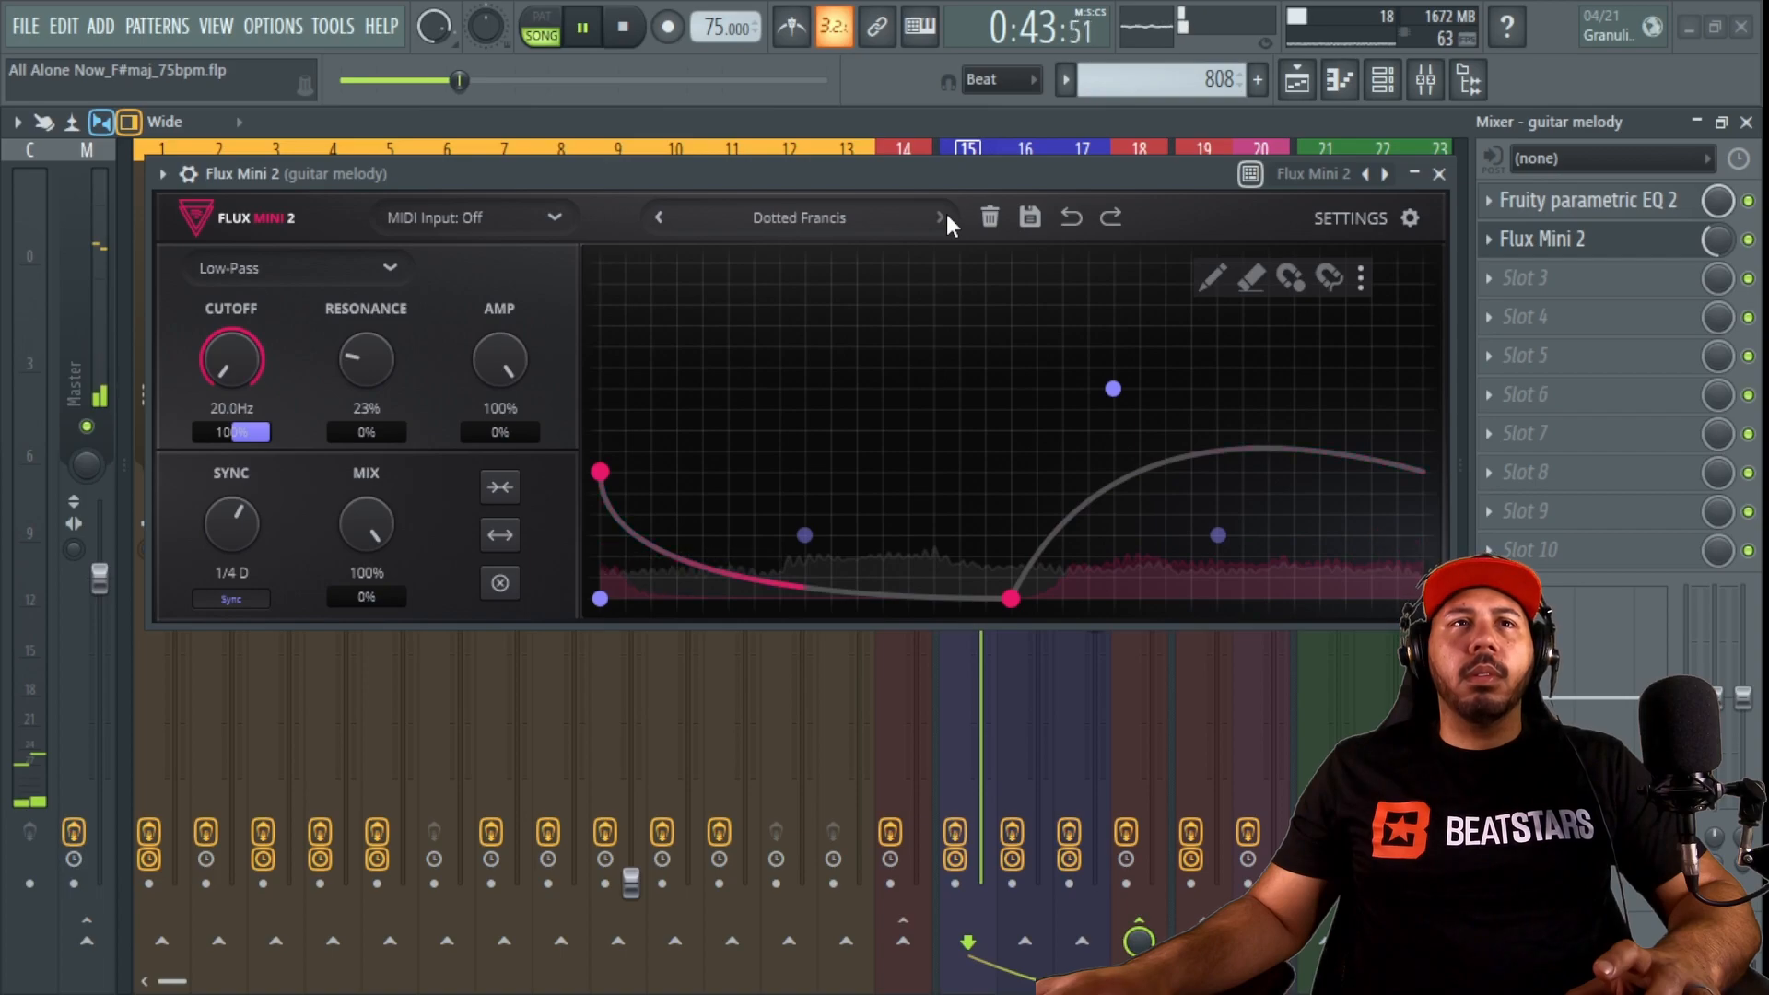
Audition the presets following Dotted Francis, from Fakechain 1 through Fakechain 3 and onward
{"action": "left_click", "coordinate": [946, 218]}
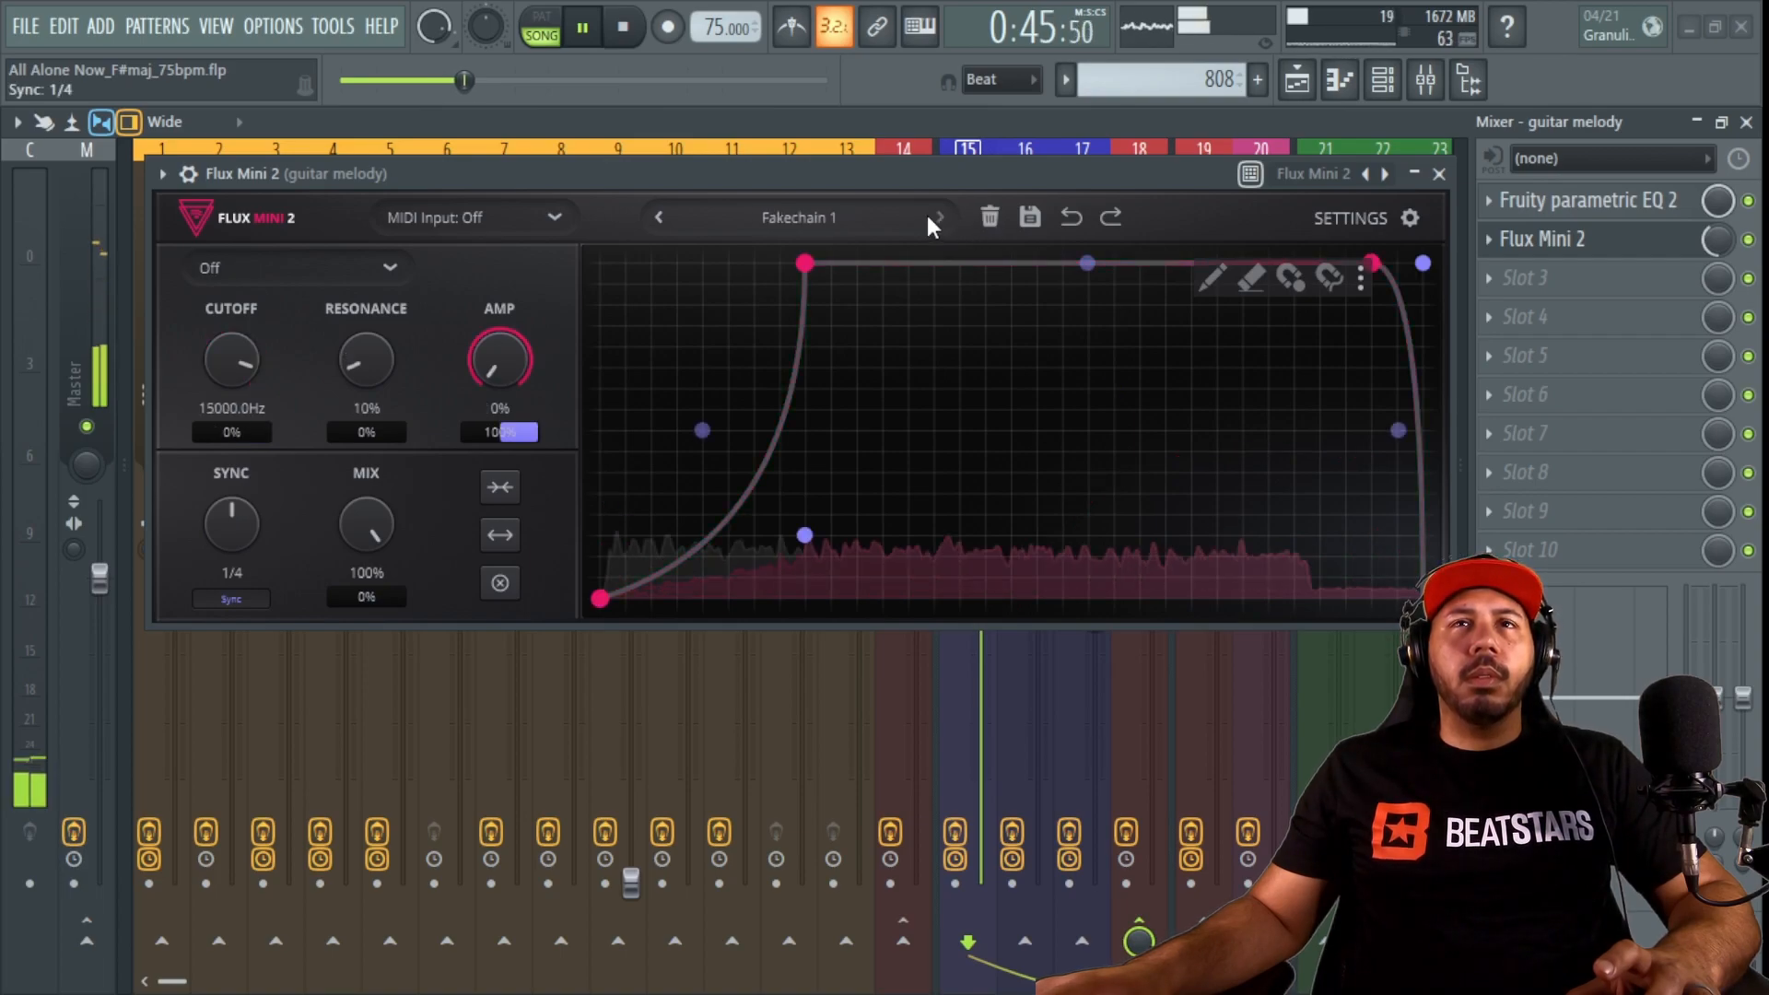
{"action": "left_click", "coordinate": [942, 218]}
{"action": "left_click", "coordinate": [942, 218]}
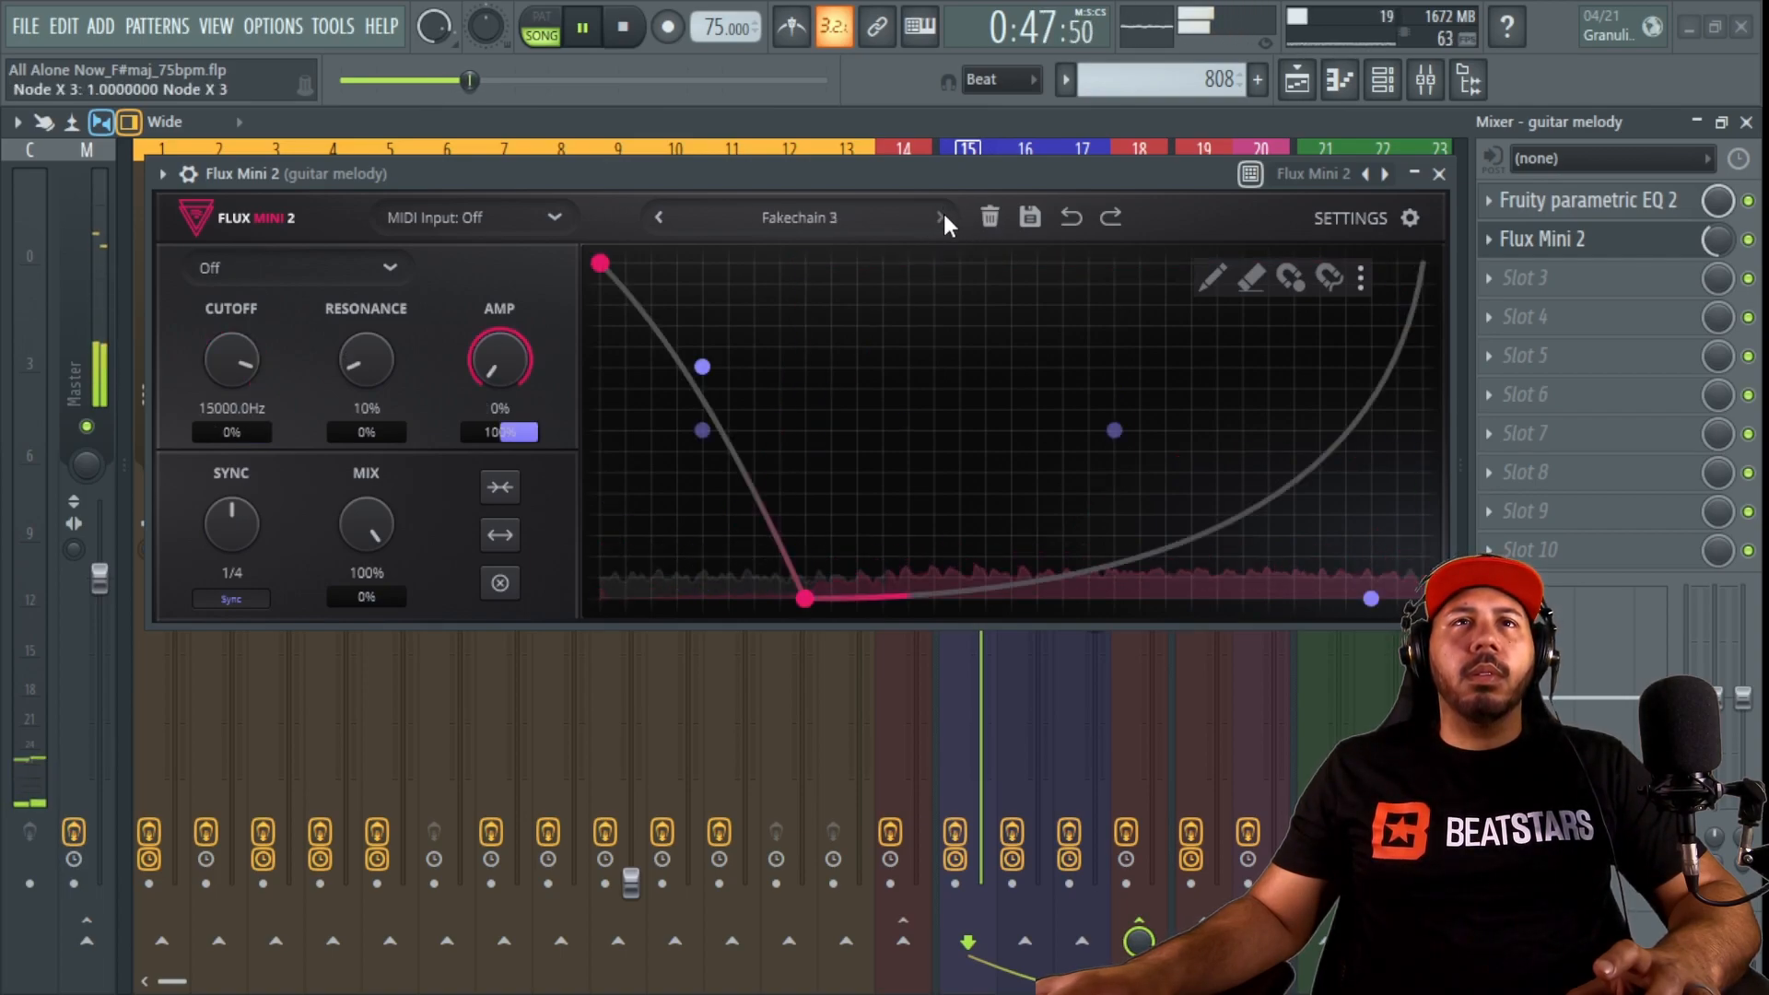
{"action": "left_click", "coordinate": [942, 218]}
{"action": "left_click", "coordinate": [941, 217]}
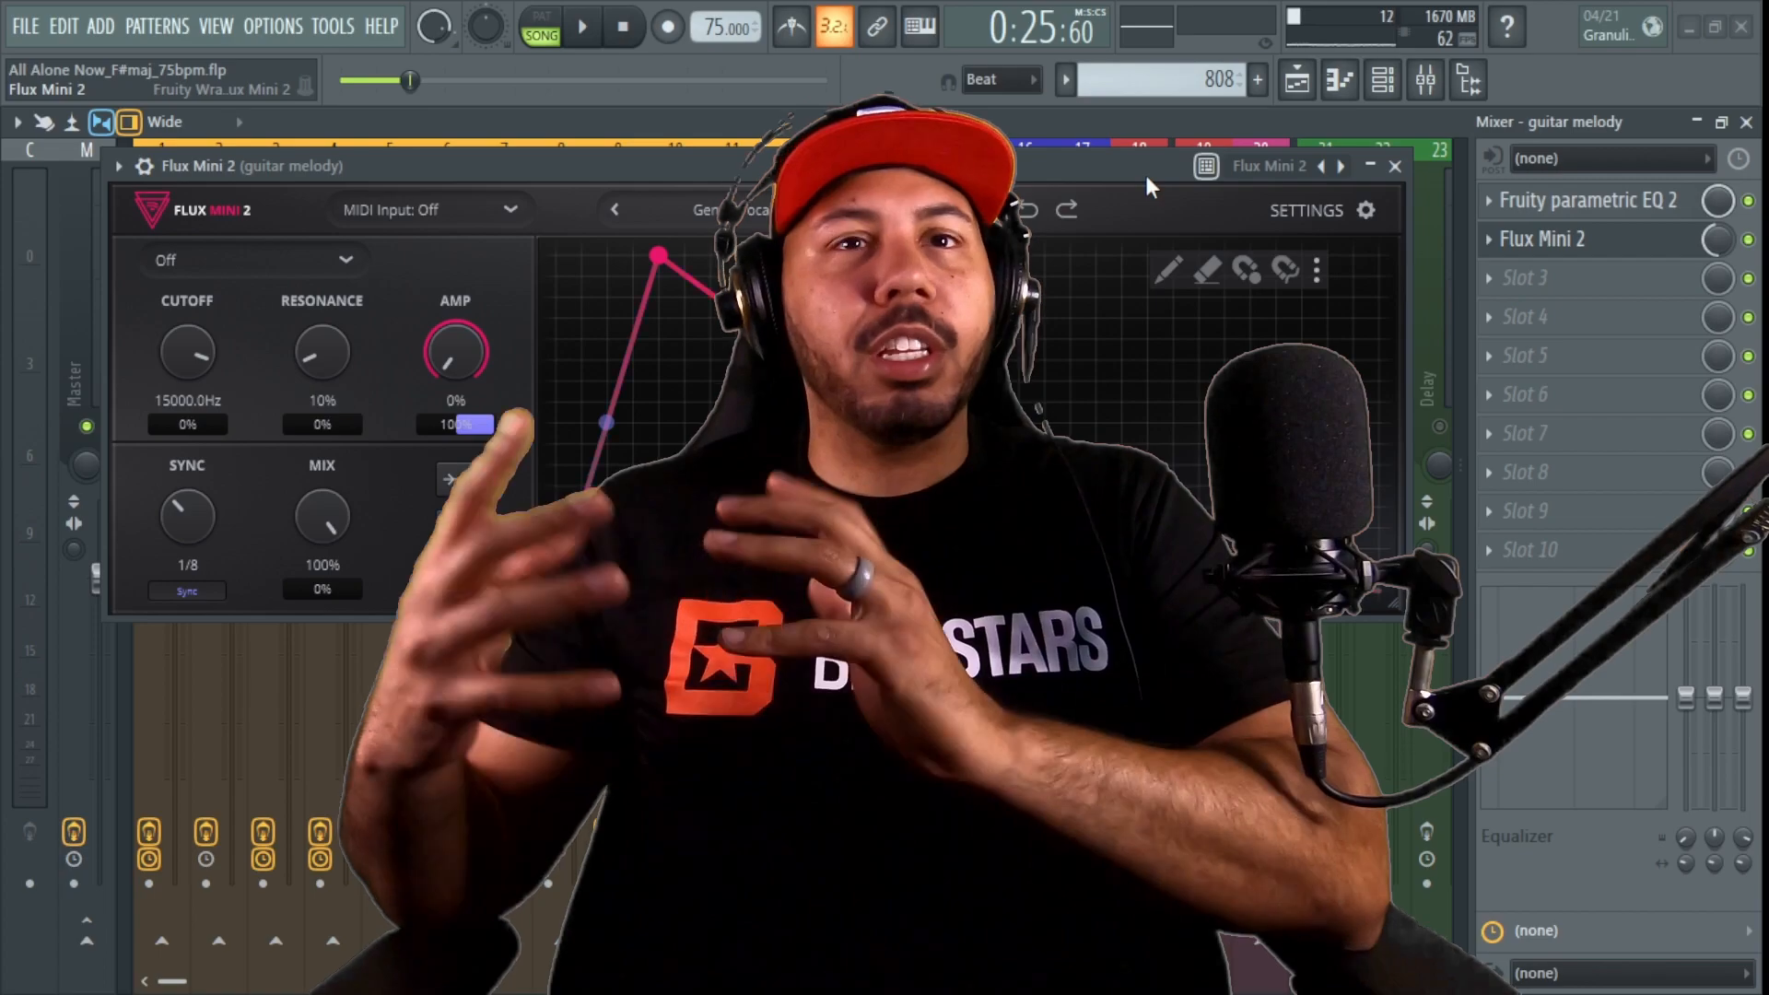
Compare the Funky Goat Horns preset with Gentle Vocal Chop, ending on Gentle Vocal Chop
{"action": "left_click_drag", "start_coordinate": [1147, 177], "coordinate": [1169, 185]}
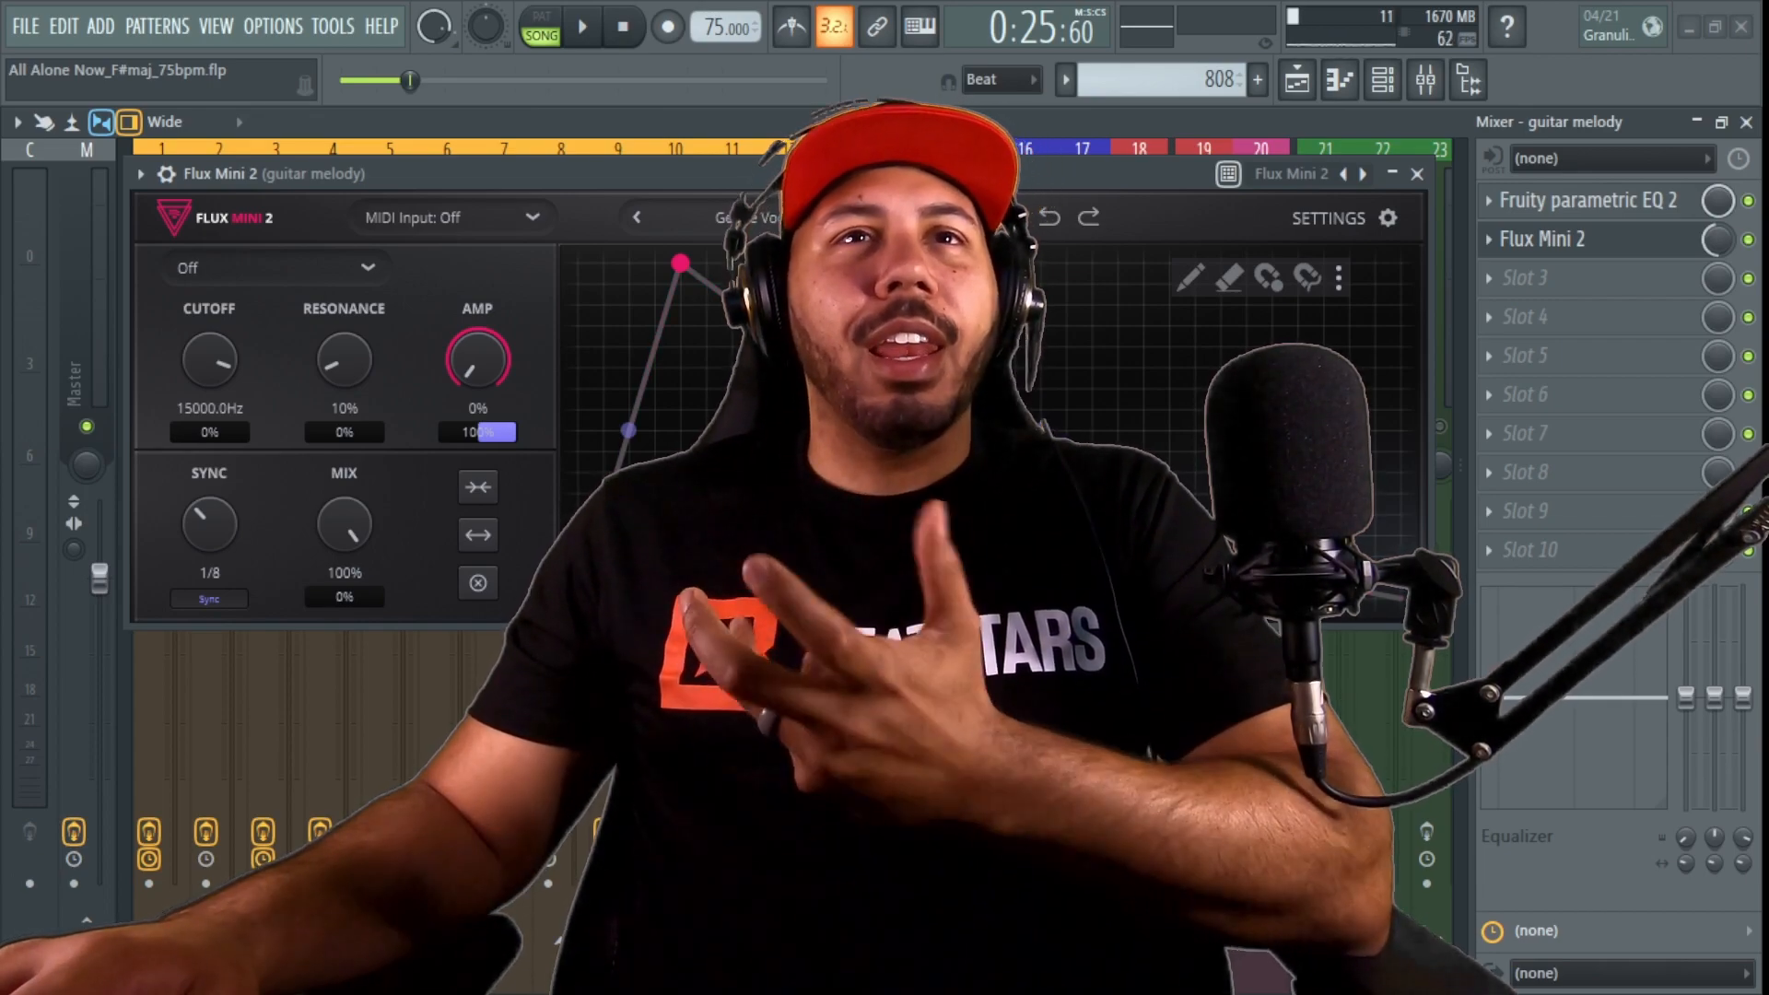
{"action": "left_click", "coordinate": [631, 218]}
{"action": "left_click", "coordinate": [633, 220]}
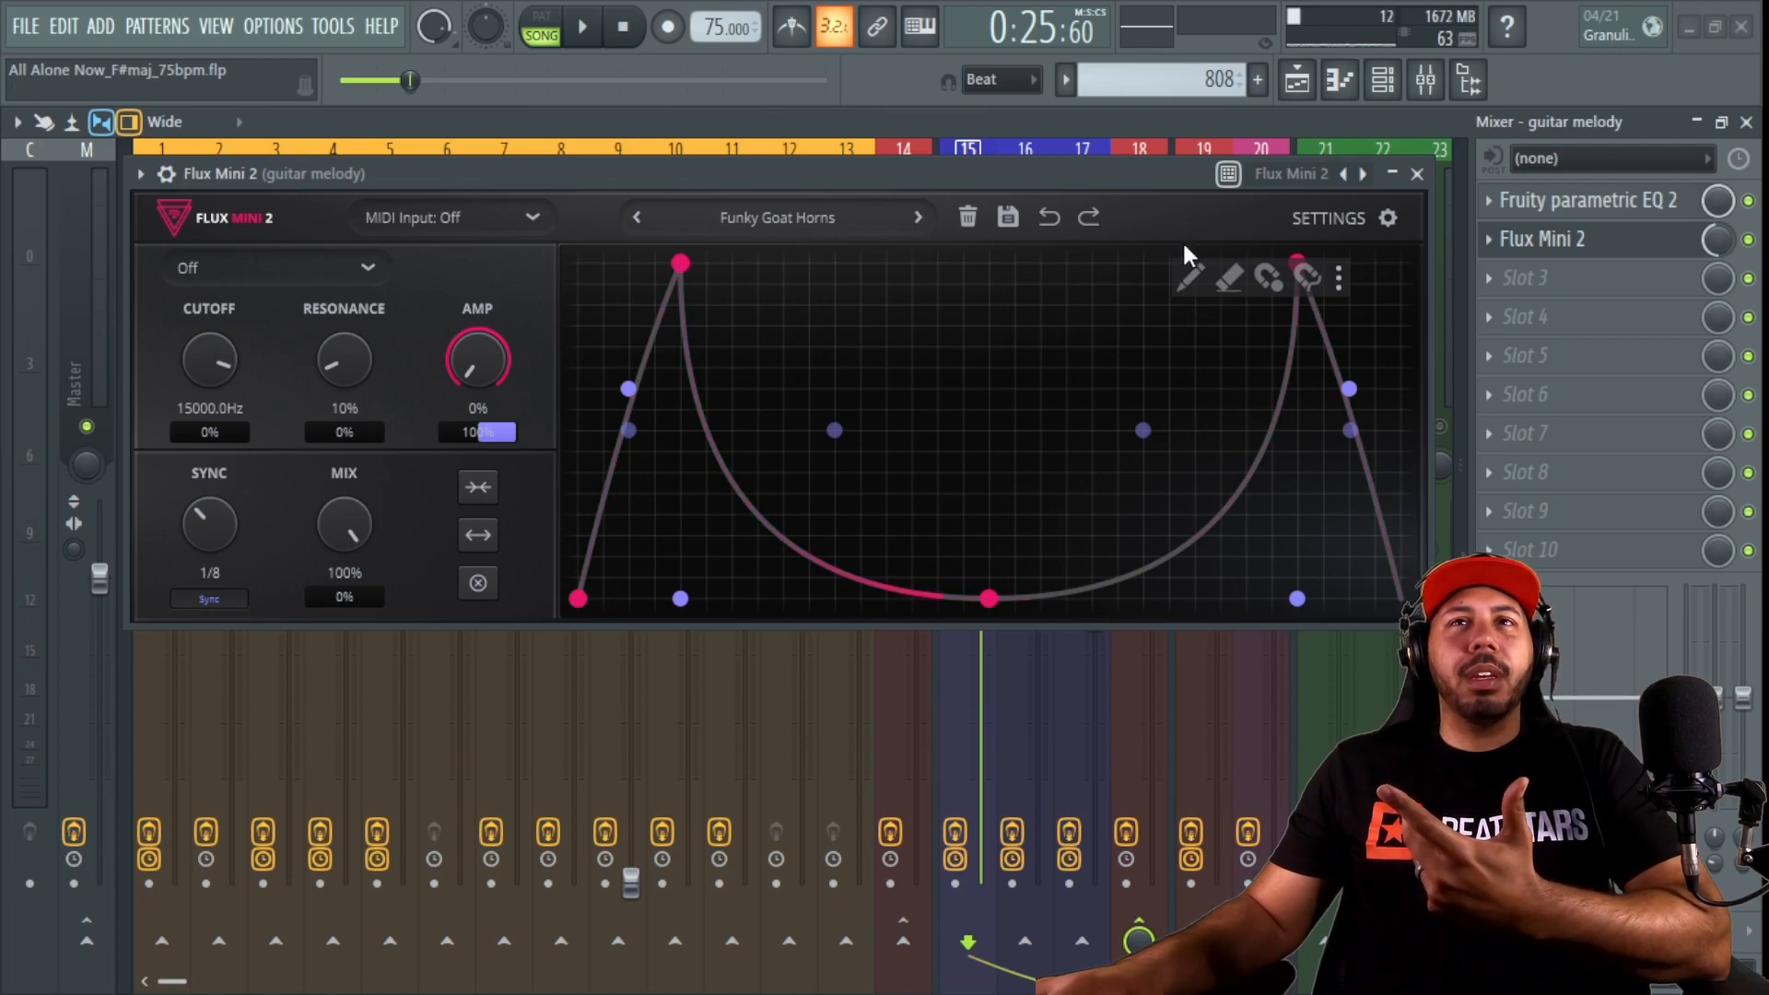
{"action": "left_click", "coordinate": [918, 218]}
{"action": "left_click_drag", "start_coordinate": [1154, 173], "coordinate": [1149, 170]}
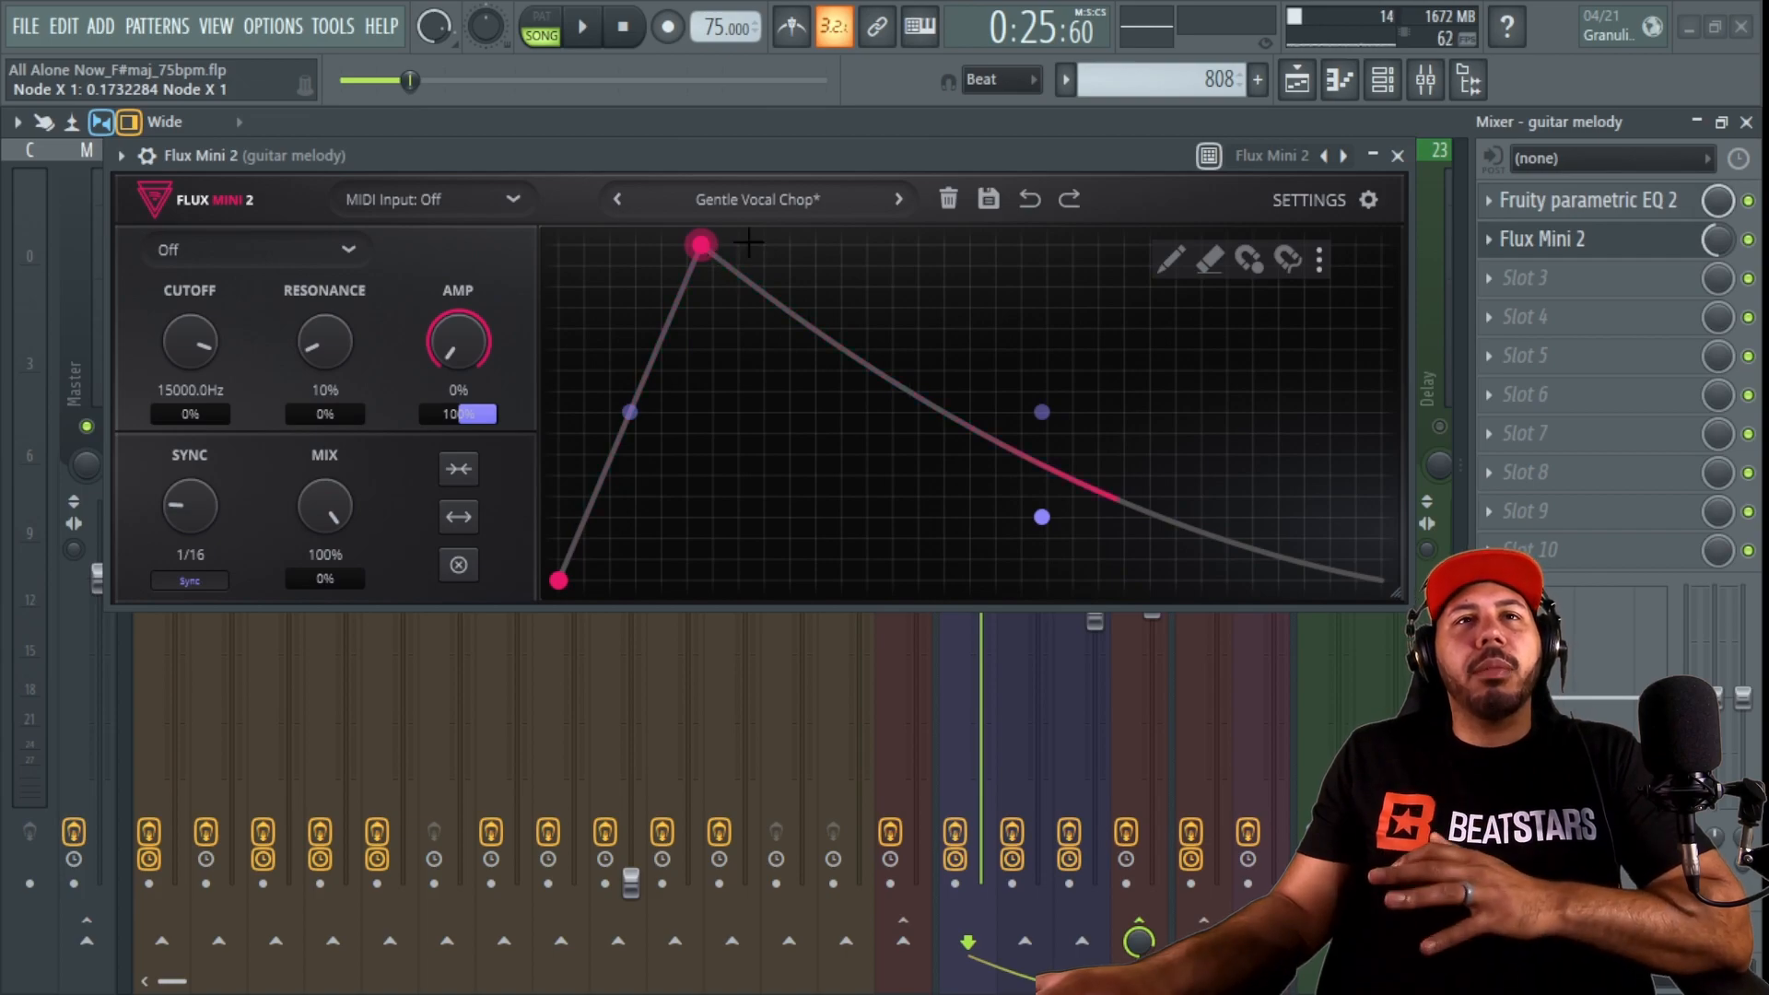
{"action": "left_click_drag", "start_coordinate": [819, 161], "coordinate": [809, 170]}
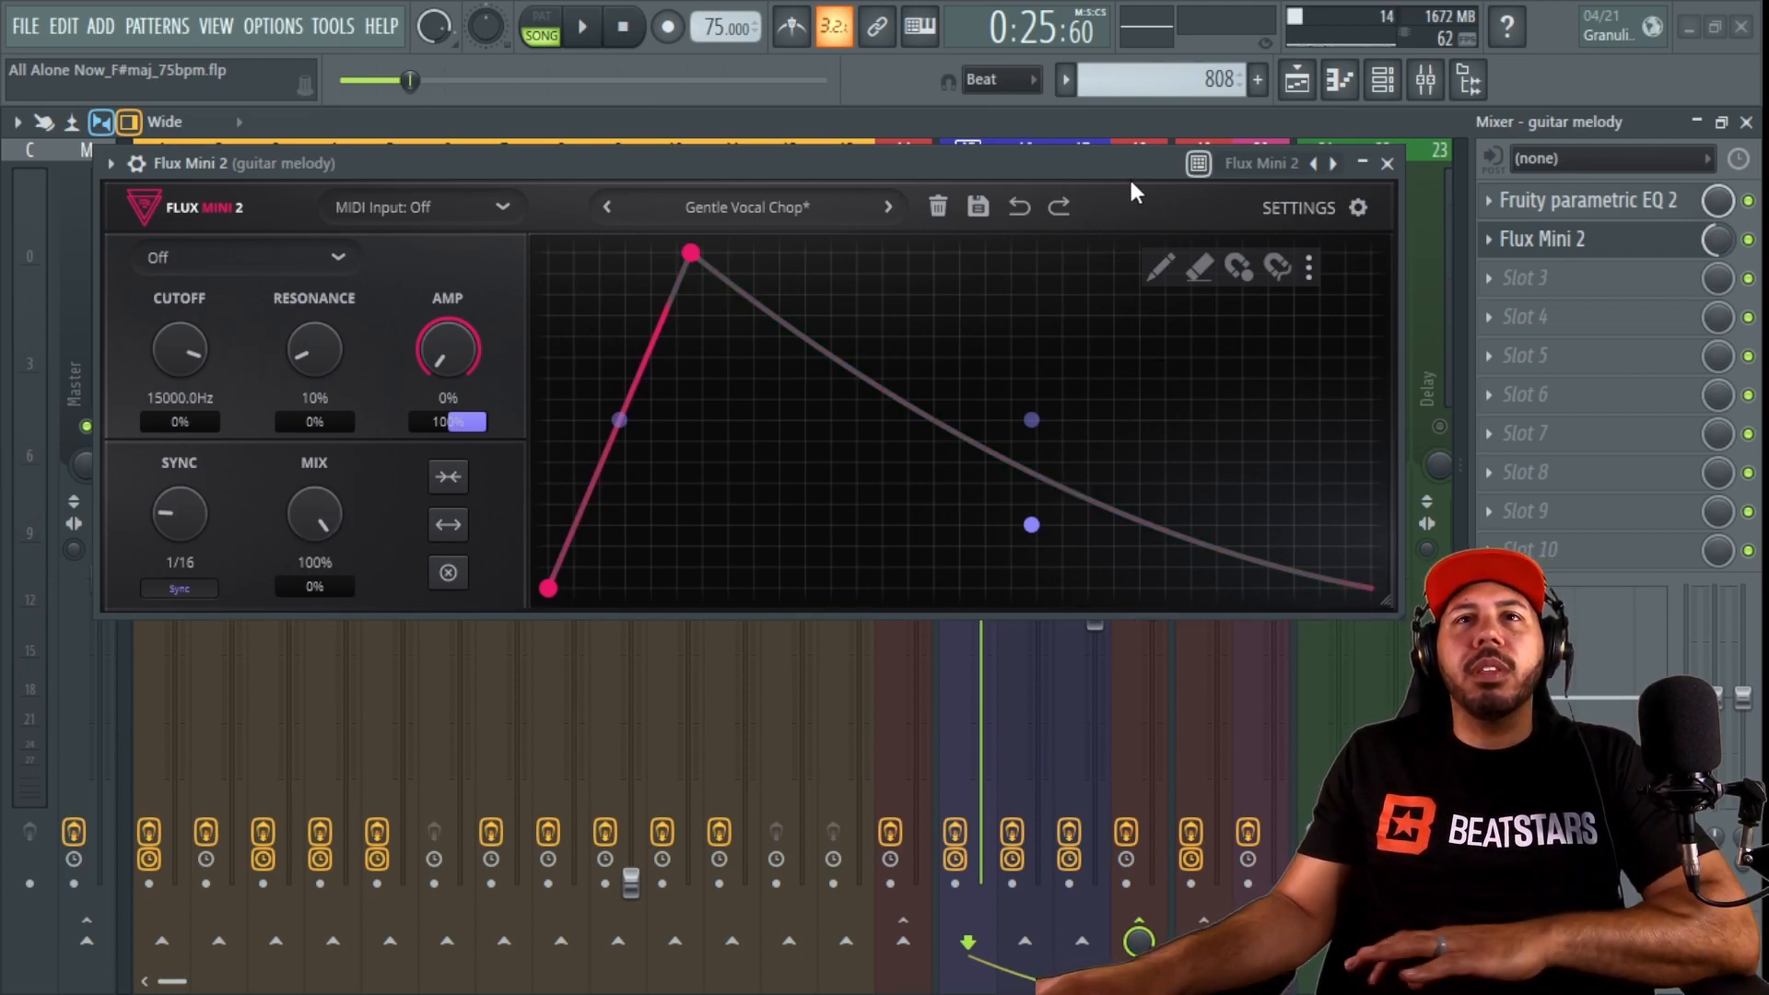
Start playback, compress the envelope into four repeated cycles, and stretch it back out to two cycles
{"action": "key", "text": "space"}
{"action": "left_click", "coordinate": [441, 474]}
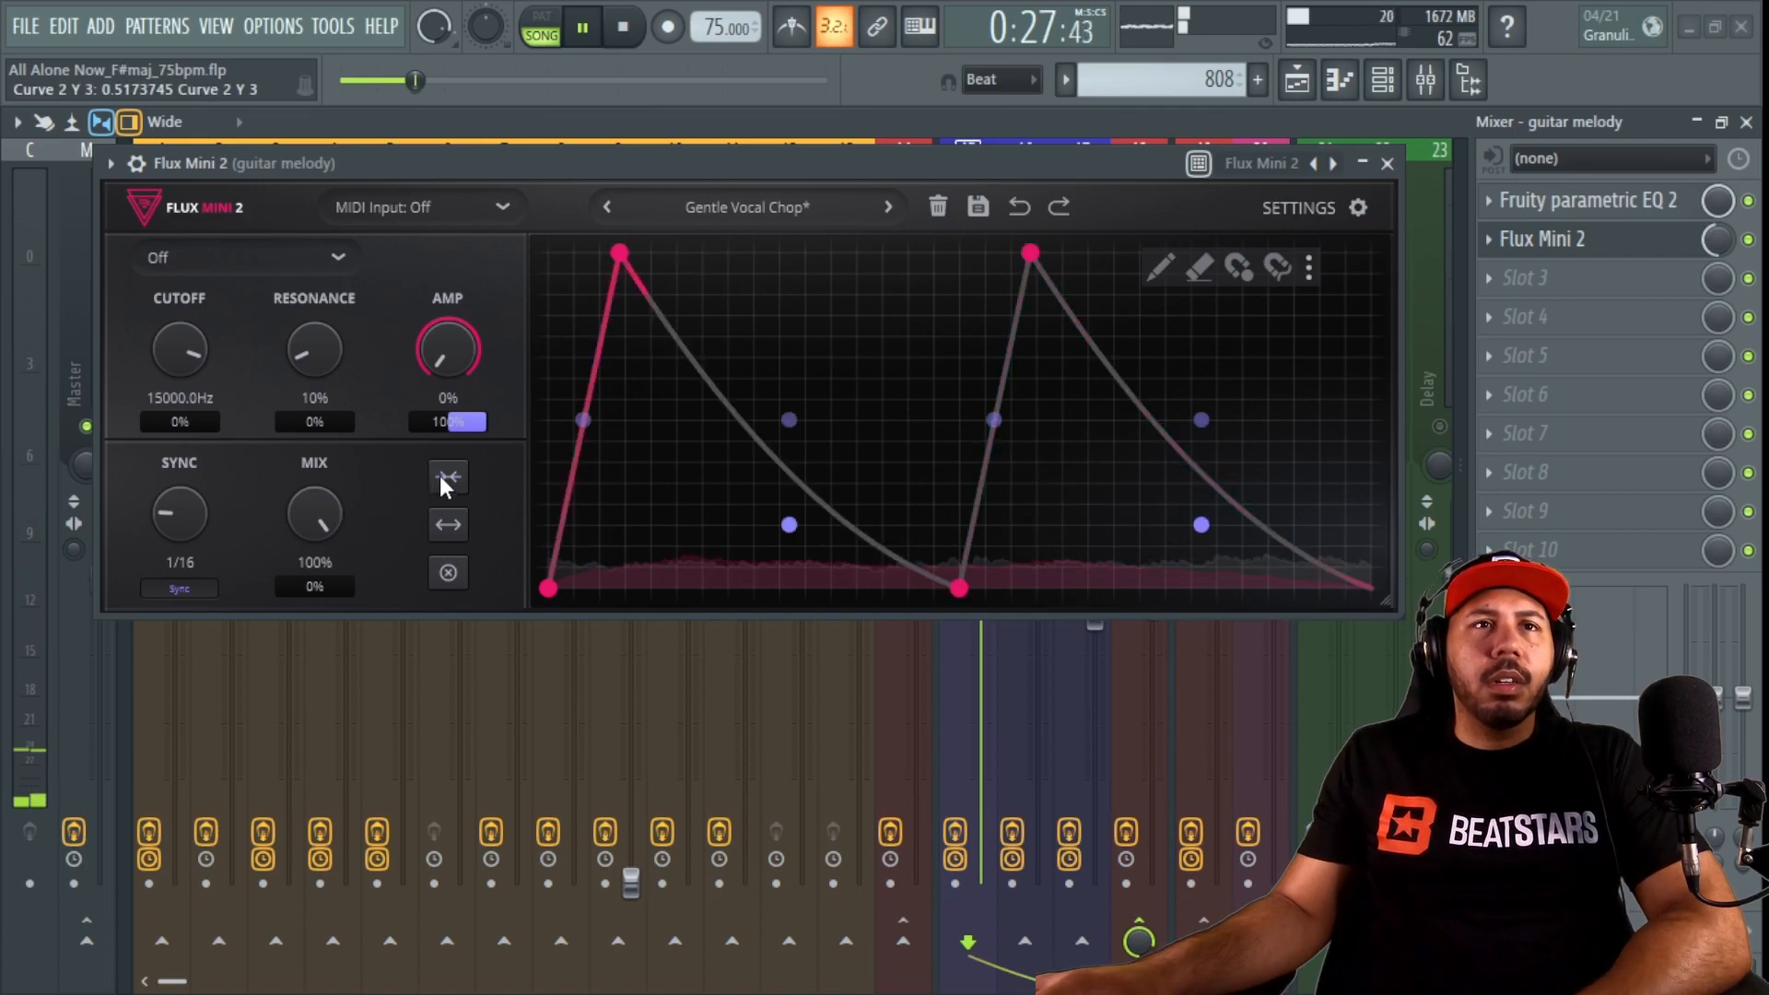
{"action": "left_click", "coordinate": [440, 474]}
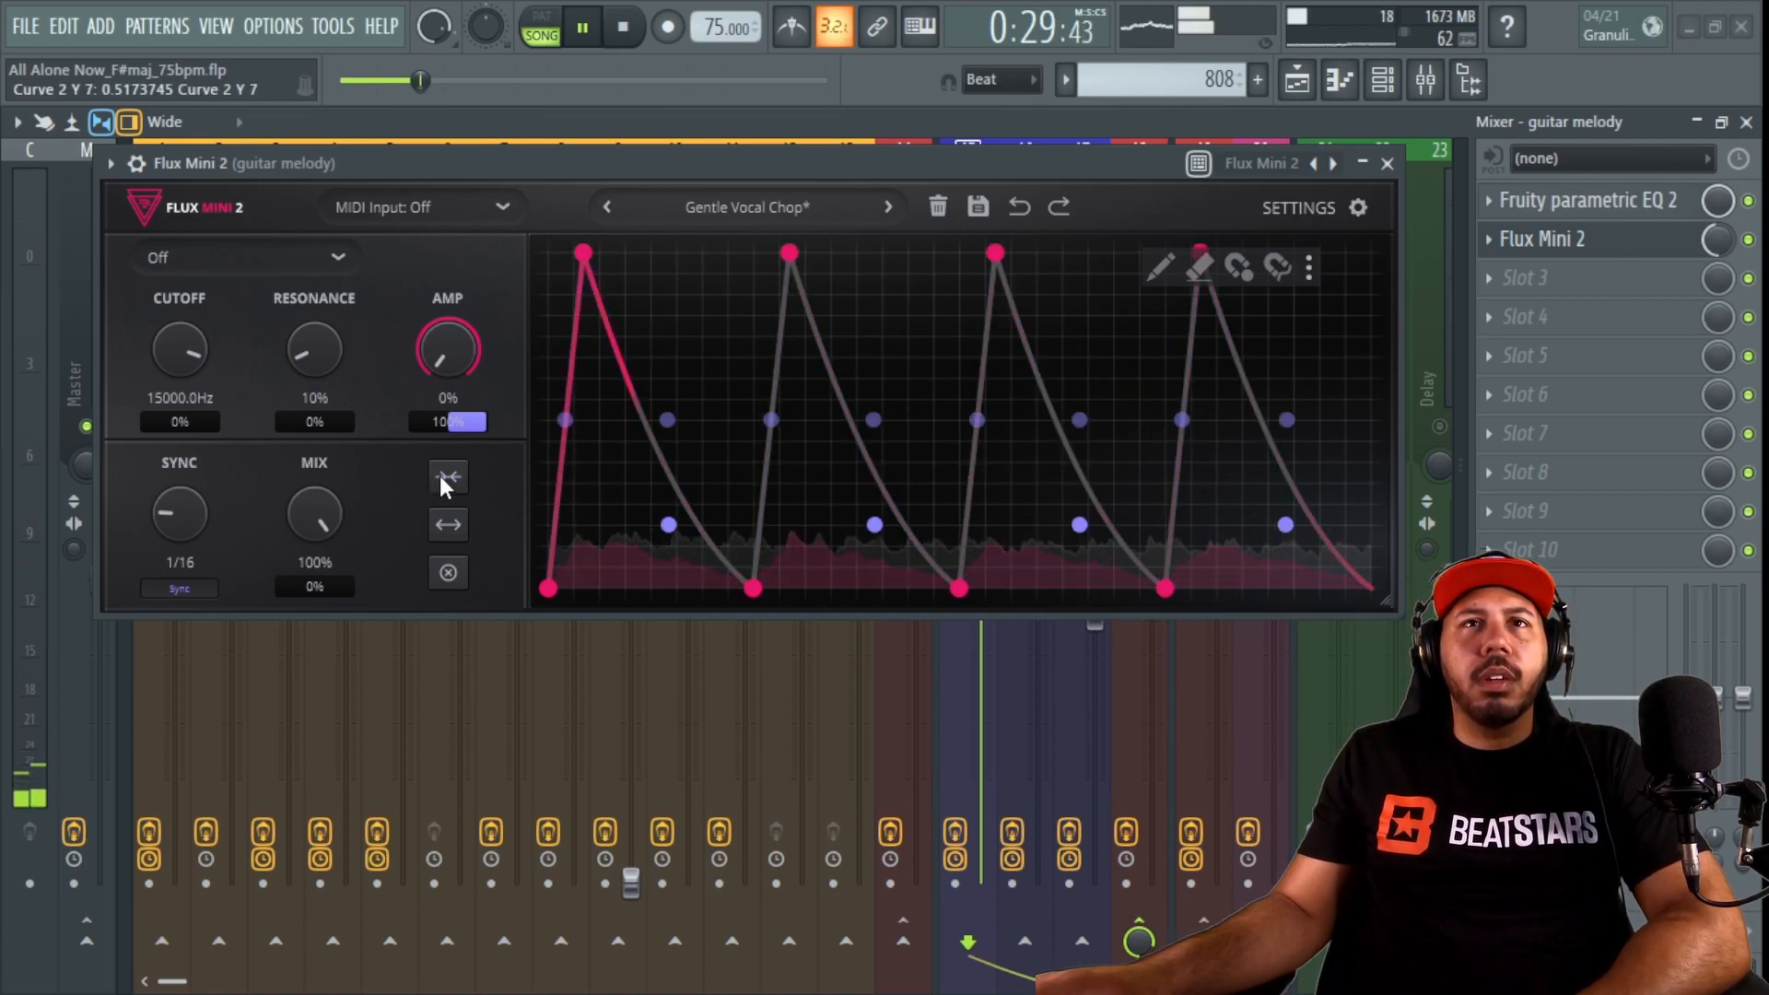
{"action": "left_click", "coordinate": [446, 522]}
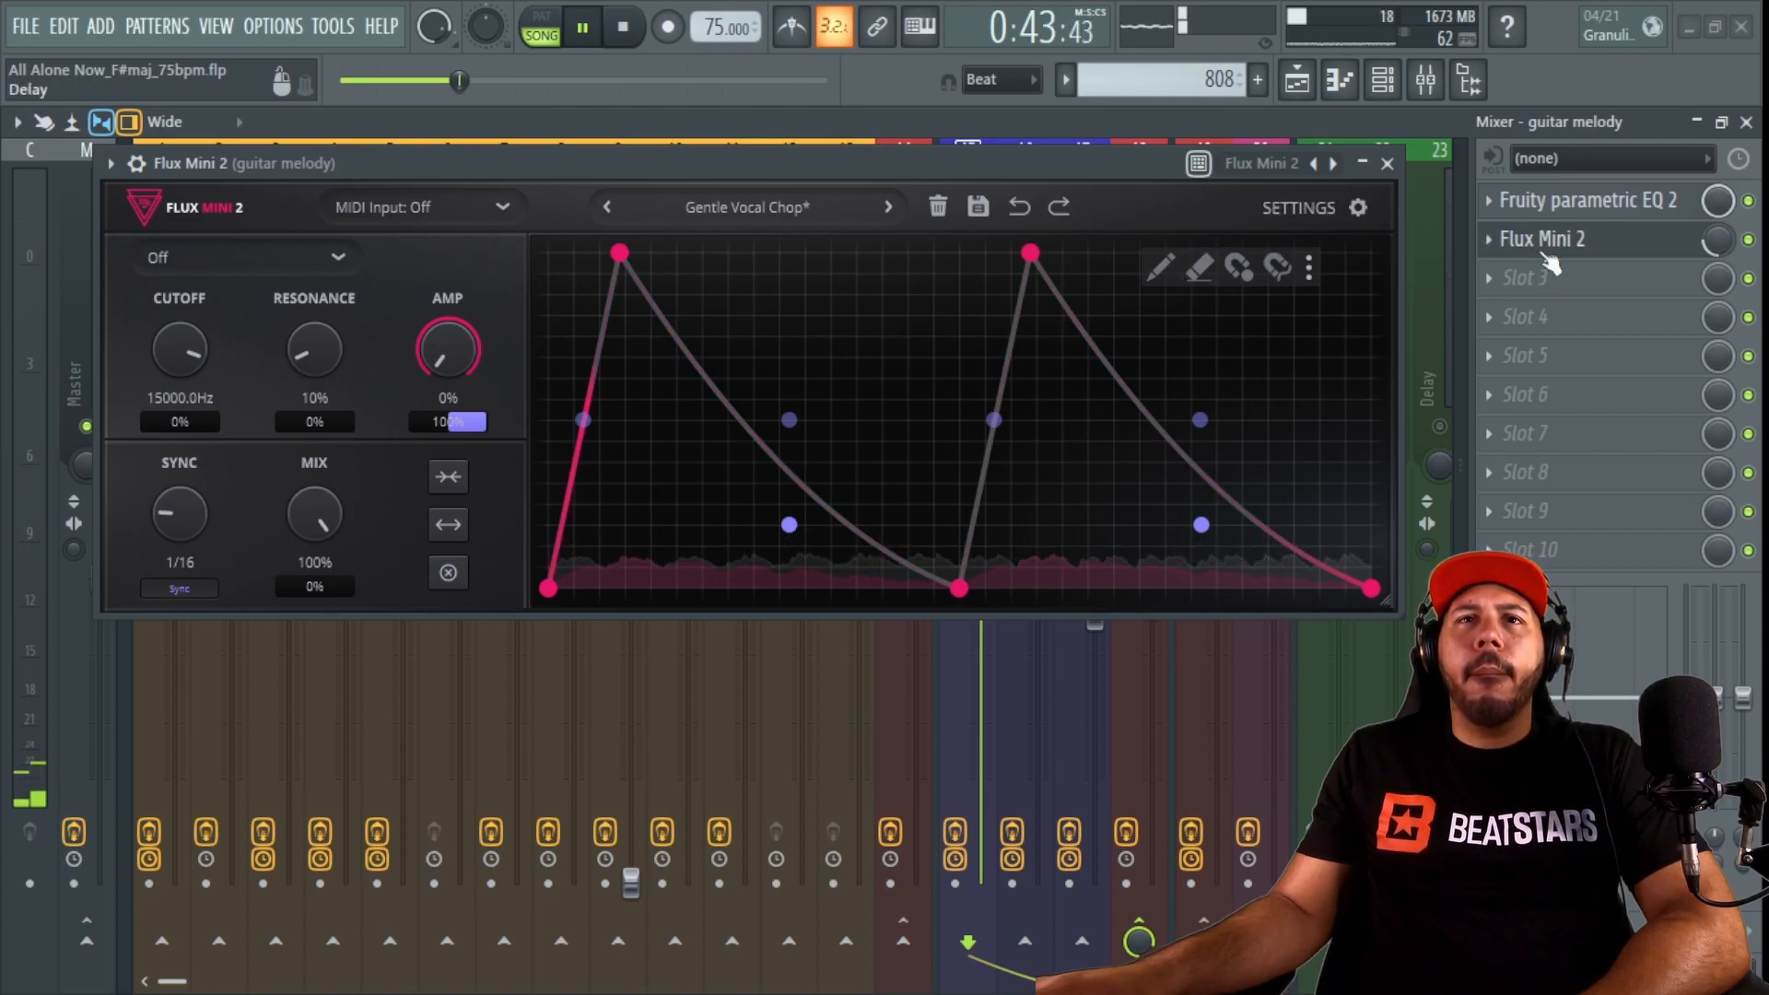
{"action": "scroll", "coordinate": [1705, 242], "scroll_direction": "up", "scroll_amount": 1}
{"action": "scroll", "coordinate": [1617, 203], "scroll_direction": "down", "scroll_amount": 1}
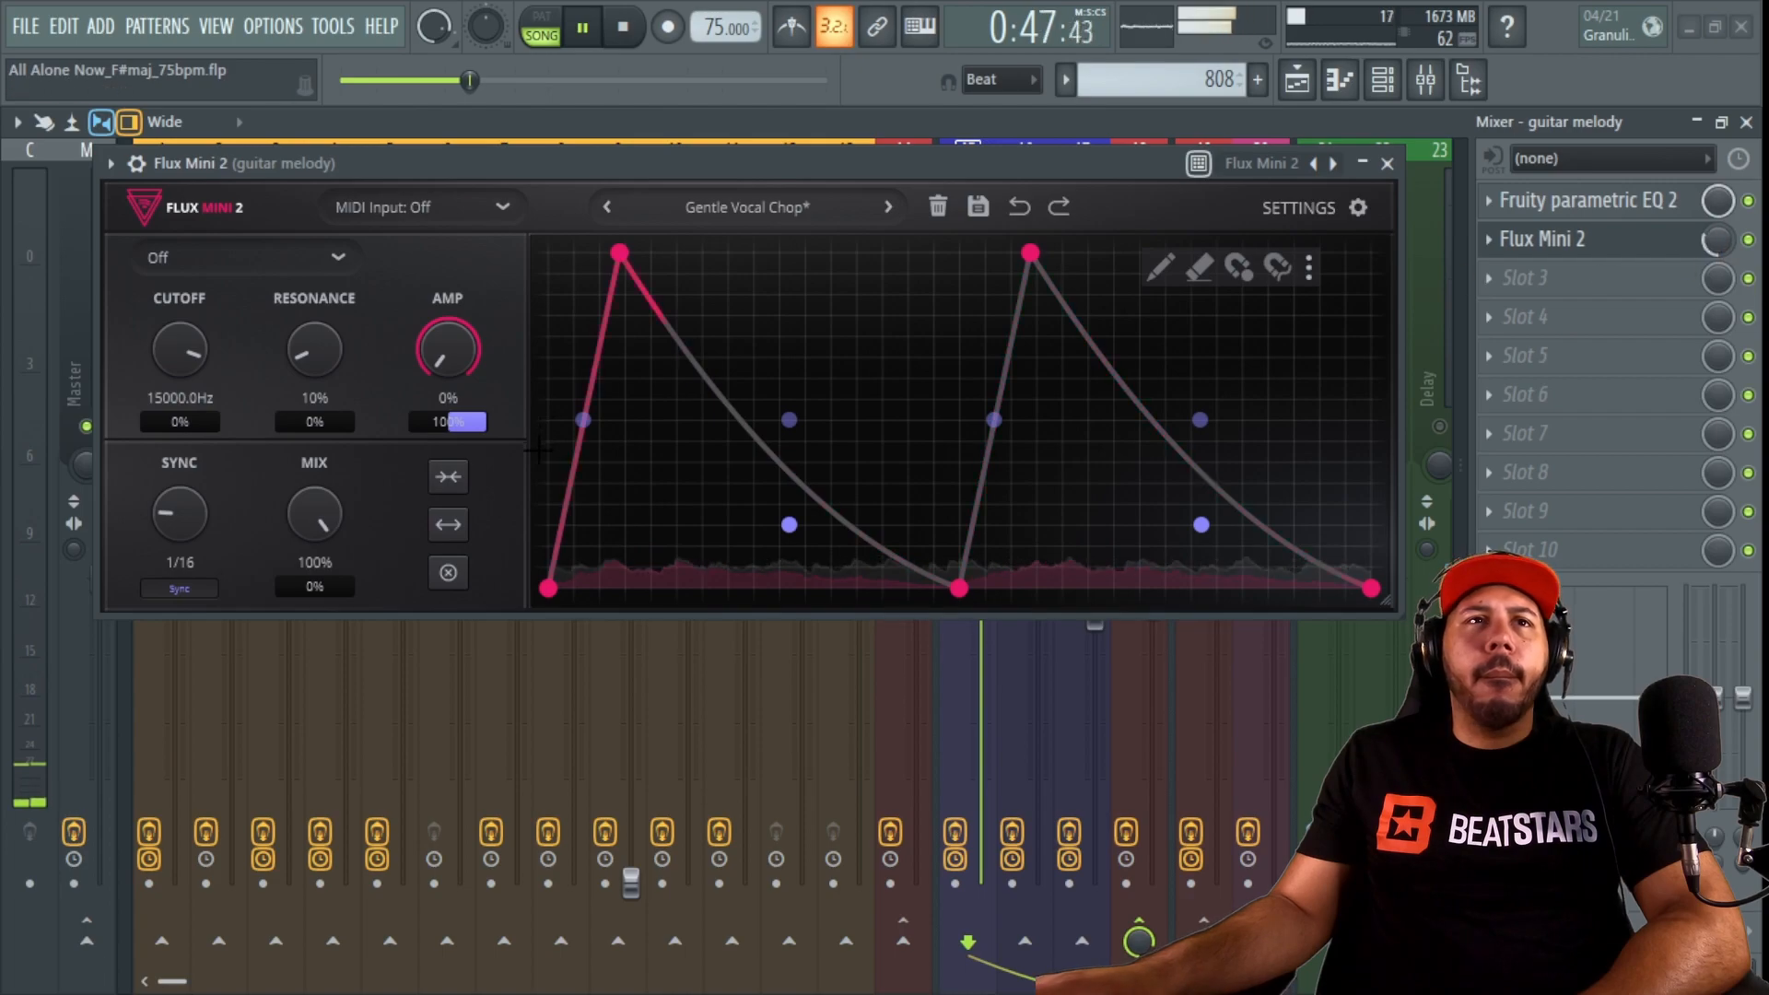
Bulge the first cycle's falling curve upward with its two handles and stretch the envelope to a single cycle
{"action": "left_click_drag", "start_coordinate": [788, 419], "coordinate": [792, 252]}
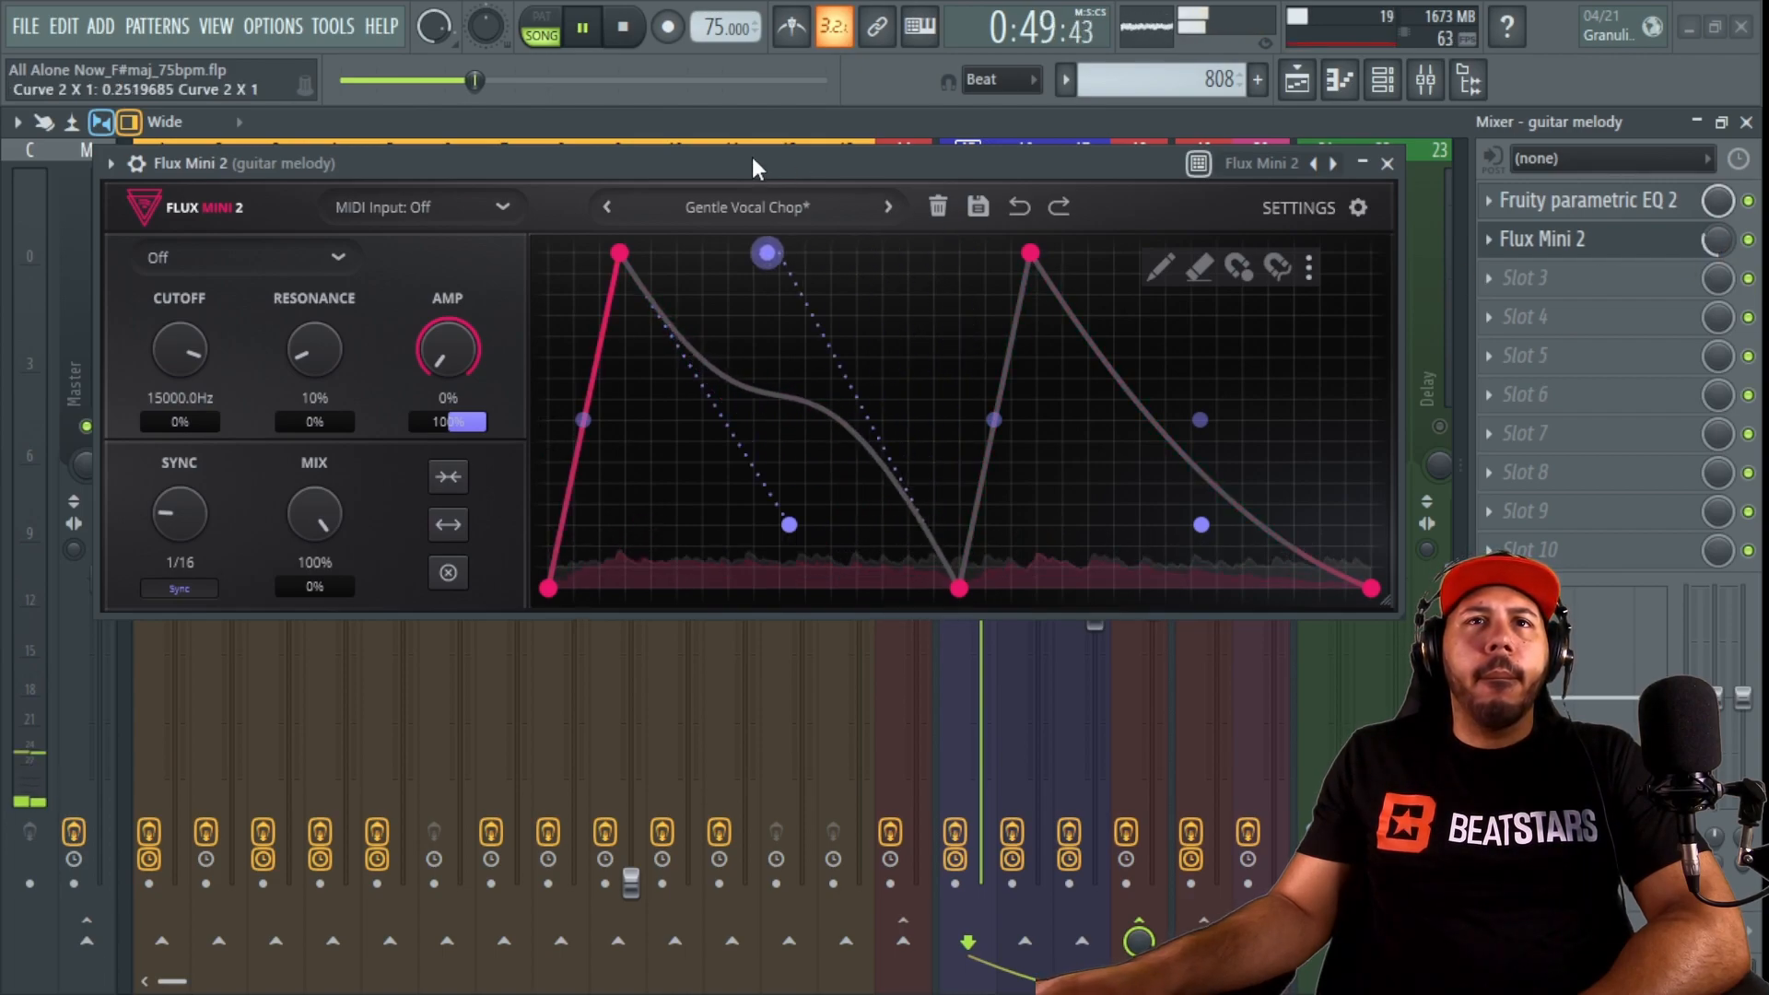
{"action": "left_click_drag", "start_coordinate": [789, 525], "coordinate": [959, 349]}
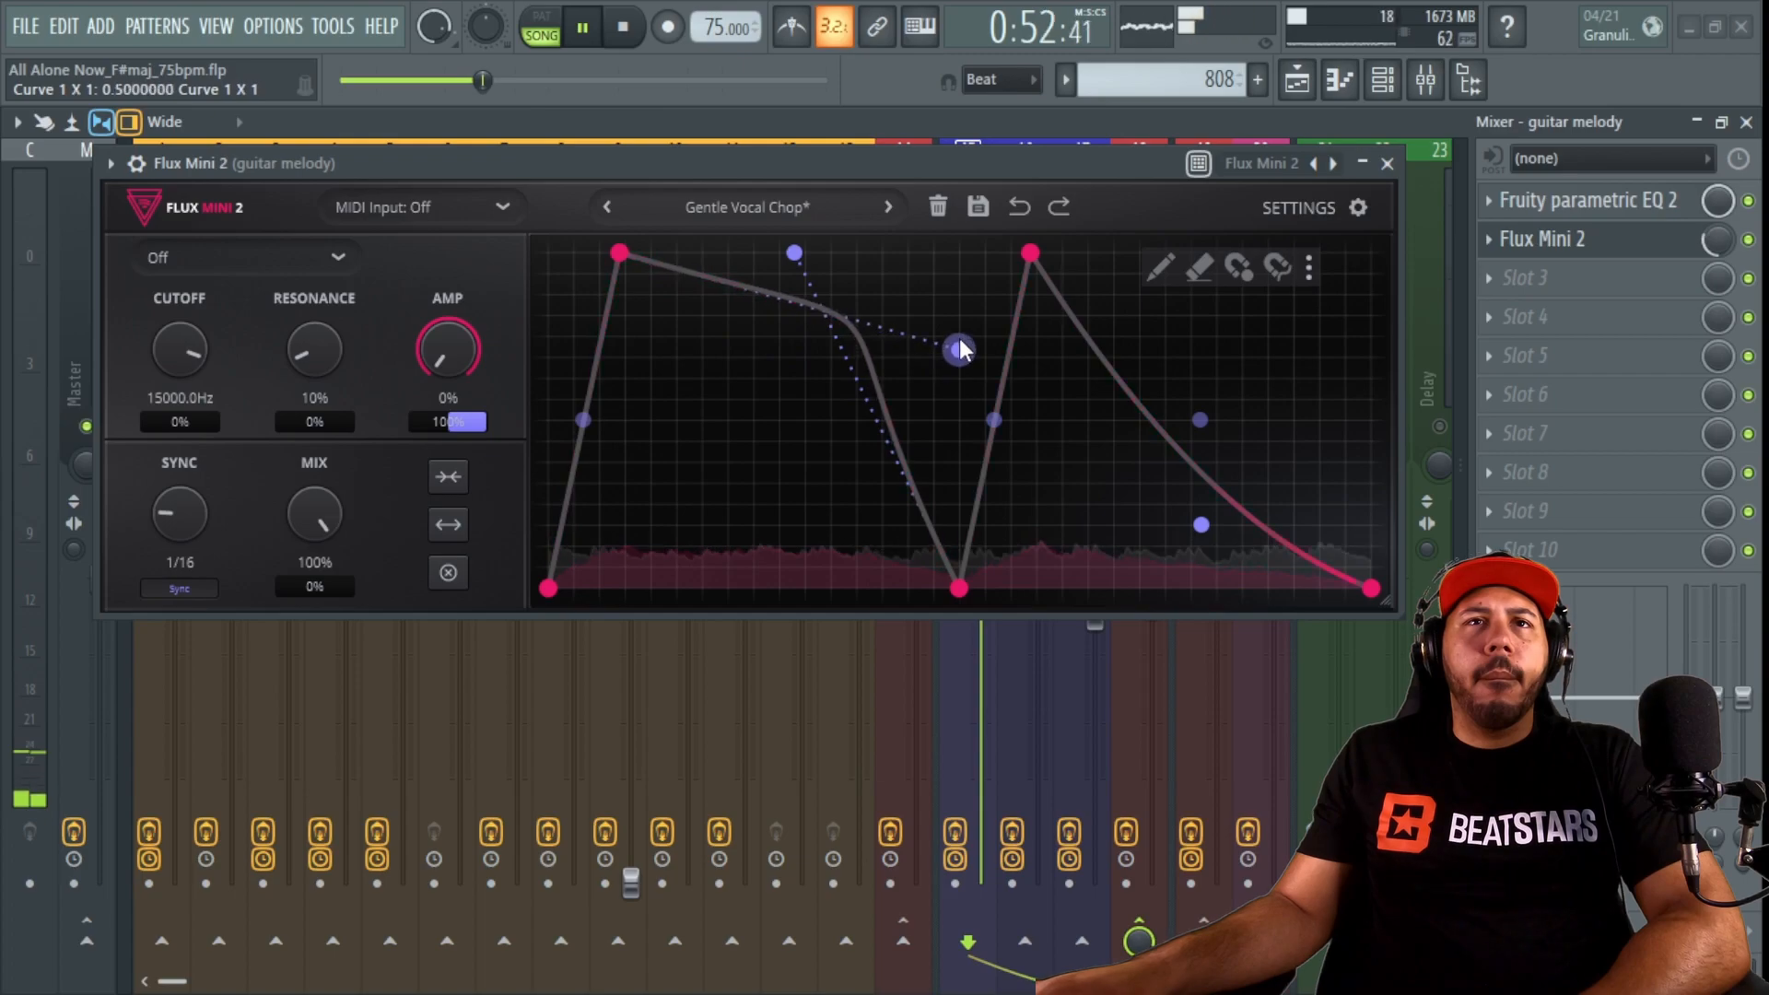
{"action": "left_click", "coordinate": [449, 519]}
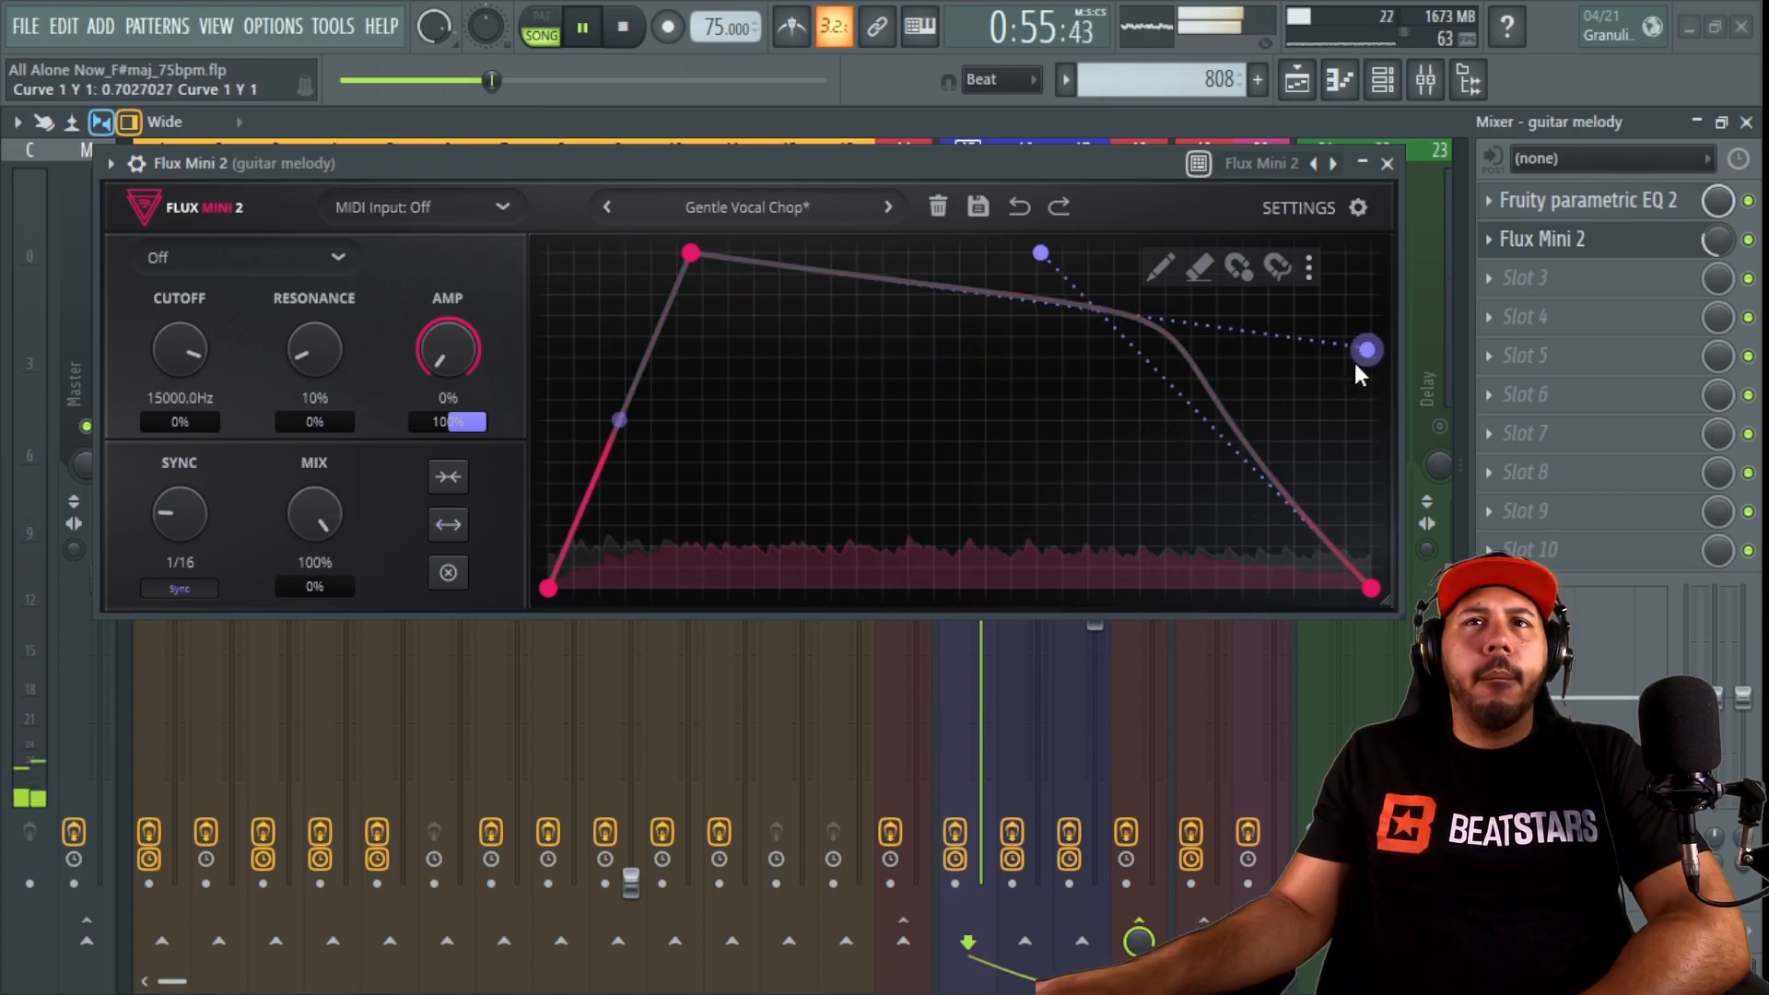
{"action": "left_click_drag", "start_coordinate": [1363, 365], "coordinate": [1333, 406]}
Add two nodes to the falling part of the envelope, raise the second near the top, and sag the curve between them
{"action": "double_click", "coordinate": [862, 390]}
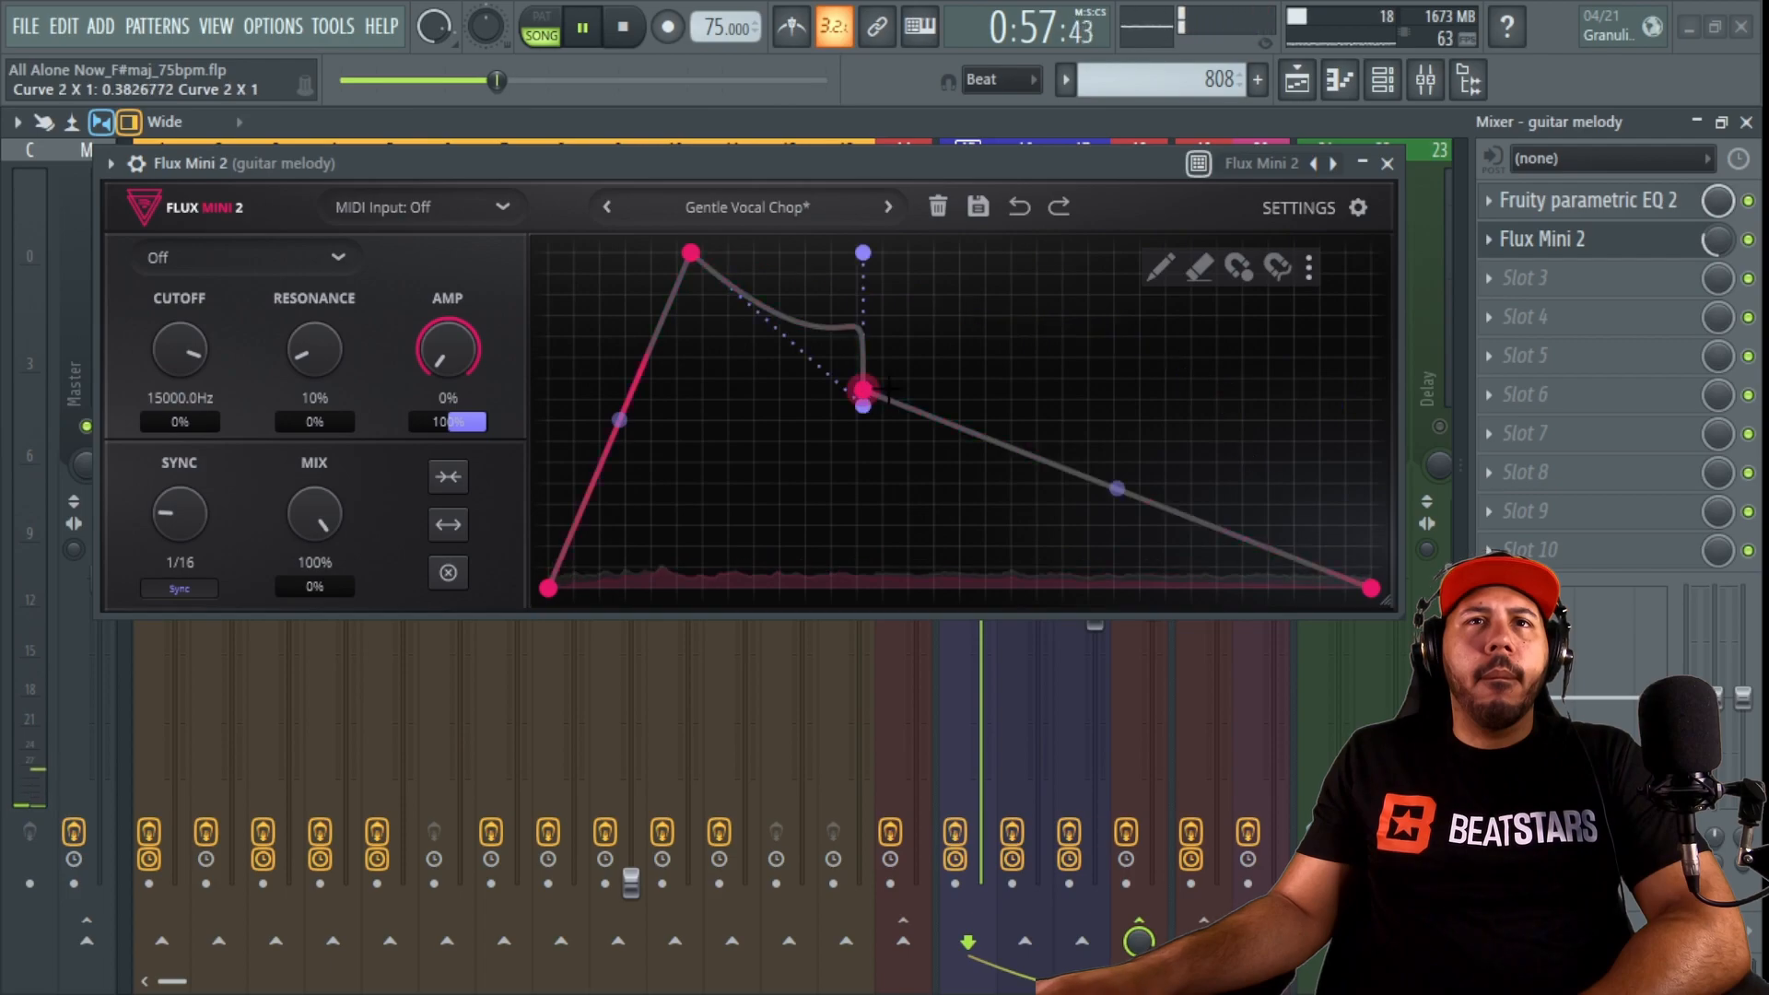
{"action": "double_click", "coordinate": [1076, 461]}
{"action": "left_click_drag", "start_coordinate": [1078, 461], "coordinate": [1208, 267]}
{"action": "left_click_drag", "start_coordinate": [1030, 330], "coordinate": [1073, 571]}
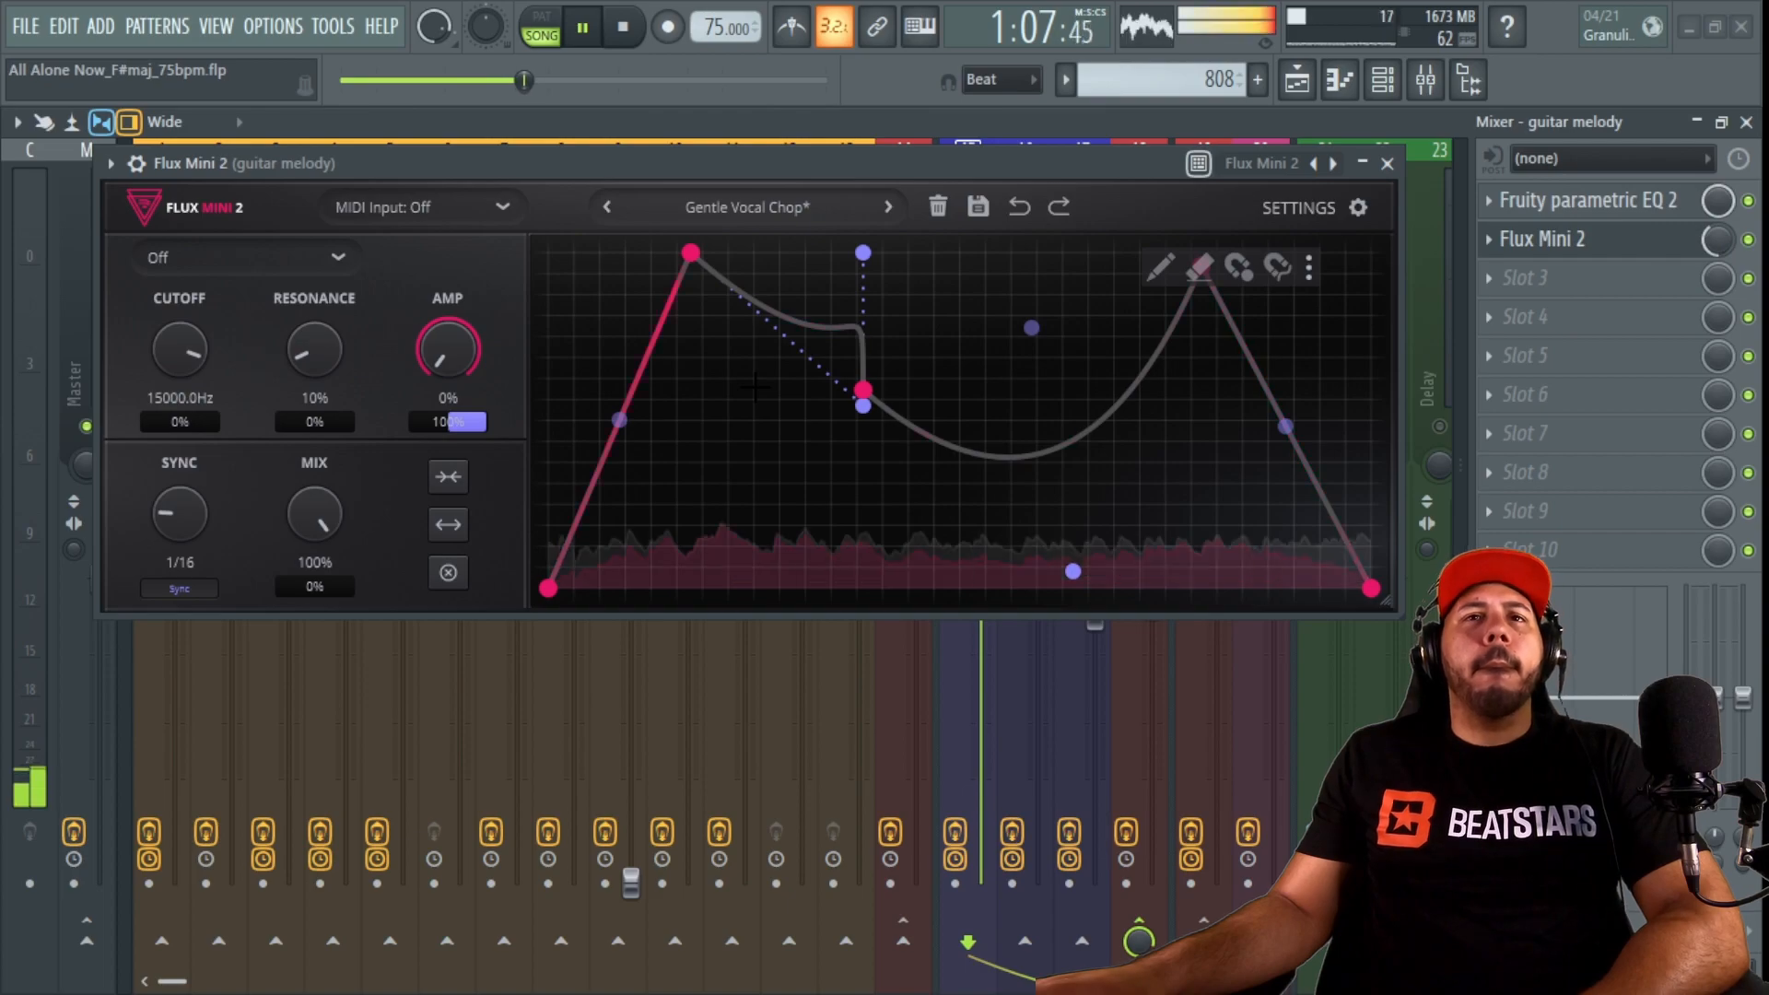
Raise the middle node to the top and lower the original peak node to a quarter of the height, just before it
{"action": "left_click_drag", "start_coordinate": [691, 254], "coordinate": [693, 455]}
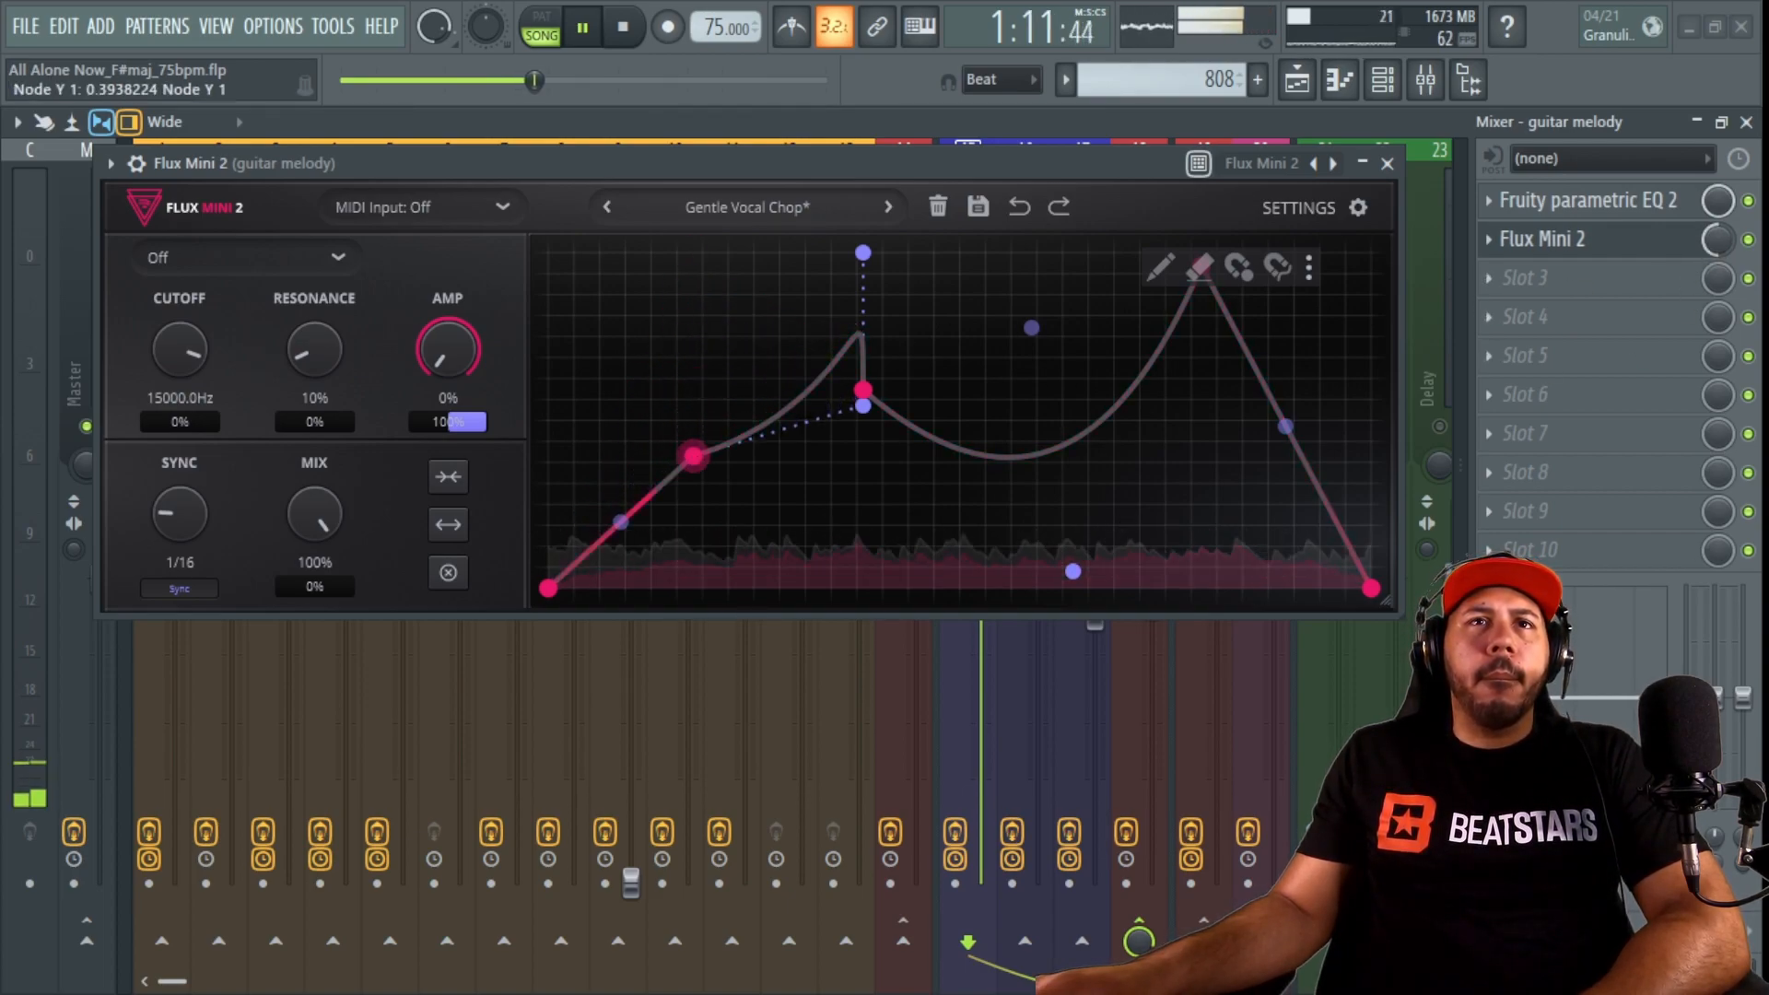
{"action": "left_click_drag", "start_coordinate": [866, 389], "coordinate": [758, 253]}
{"action": "left_click_drag", "start_coordinate": [693, 455], "coordinate": [776, 542]}
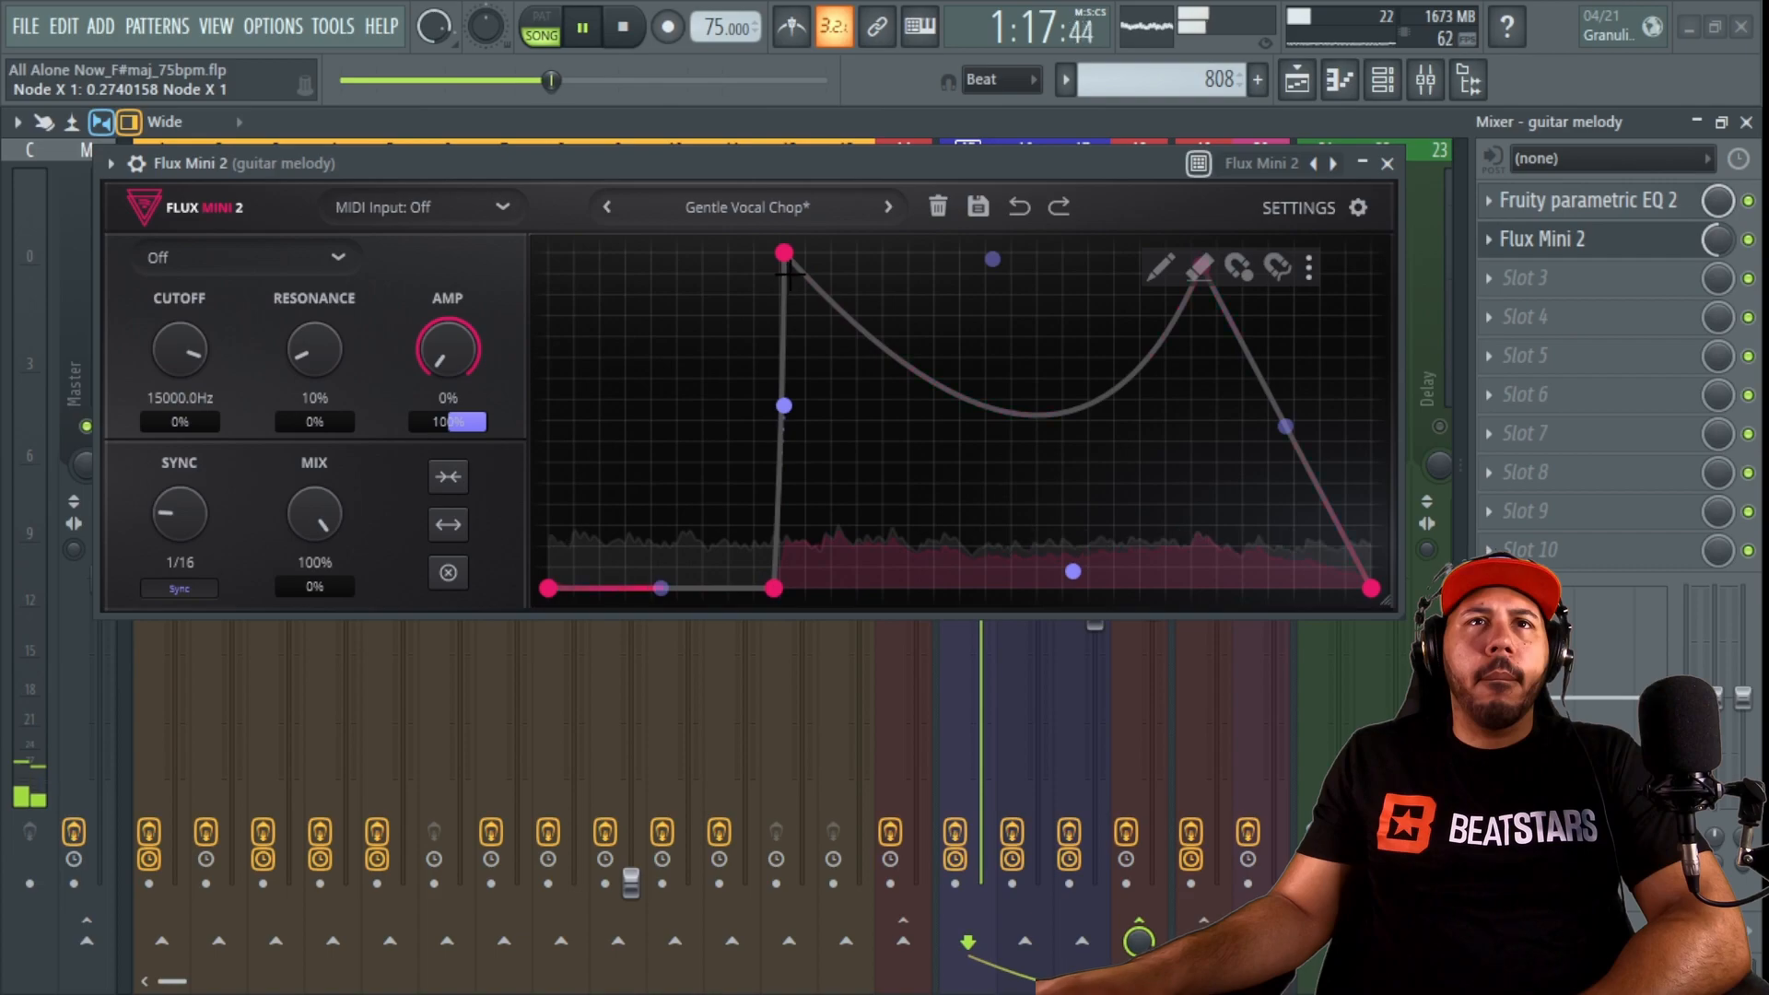
{"action": "left_click_drag", "start_coordinate": [784, 595], "coordinate": [762, 499]}
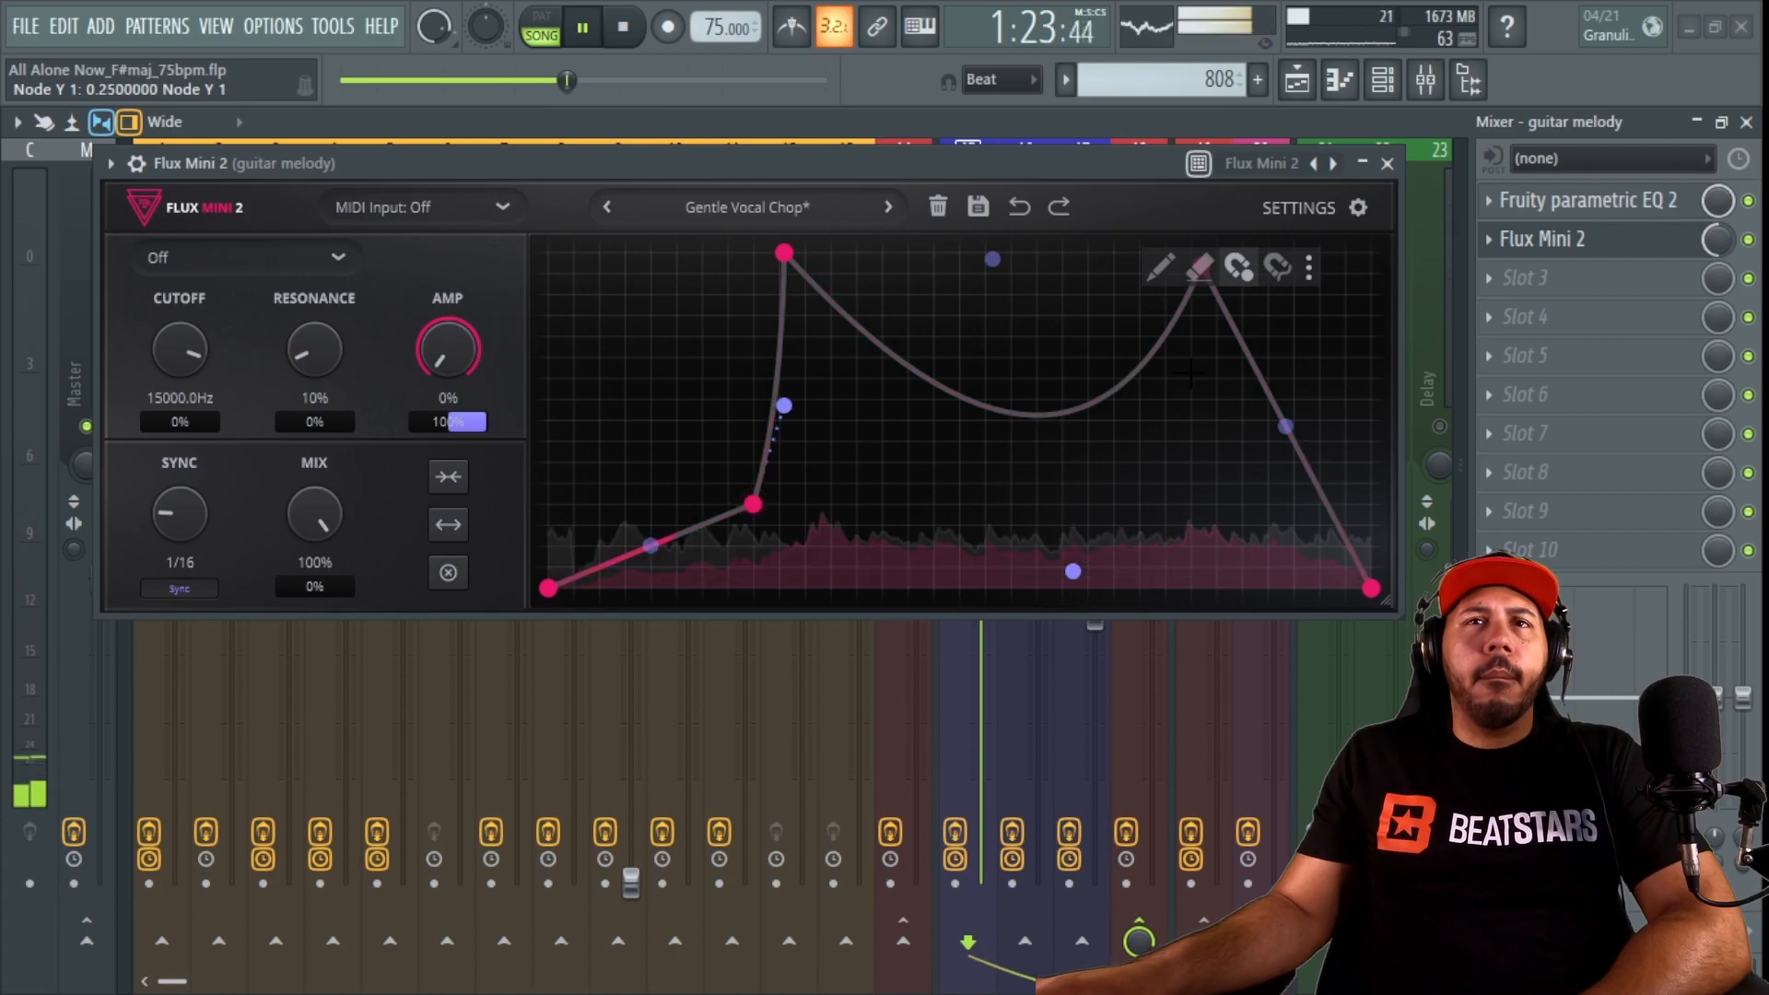
Move the first peak slightly later, bend the steep rise before it with both curve handles, and stop playback
{"action": "left_click_drag", "start_coordinate": [783, 253], "coordinate": [825, 323]}
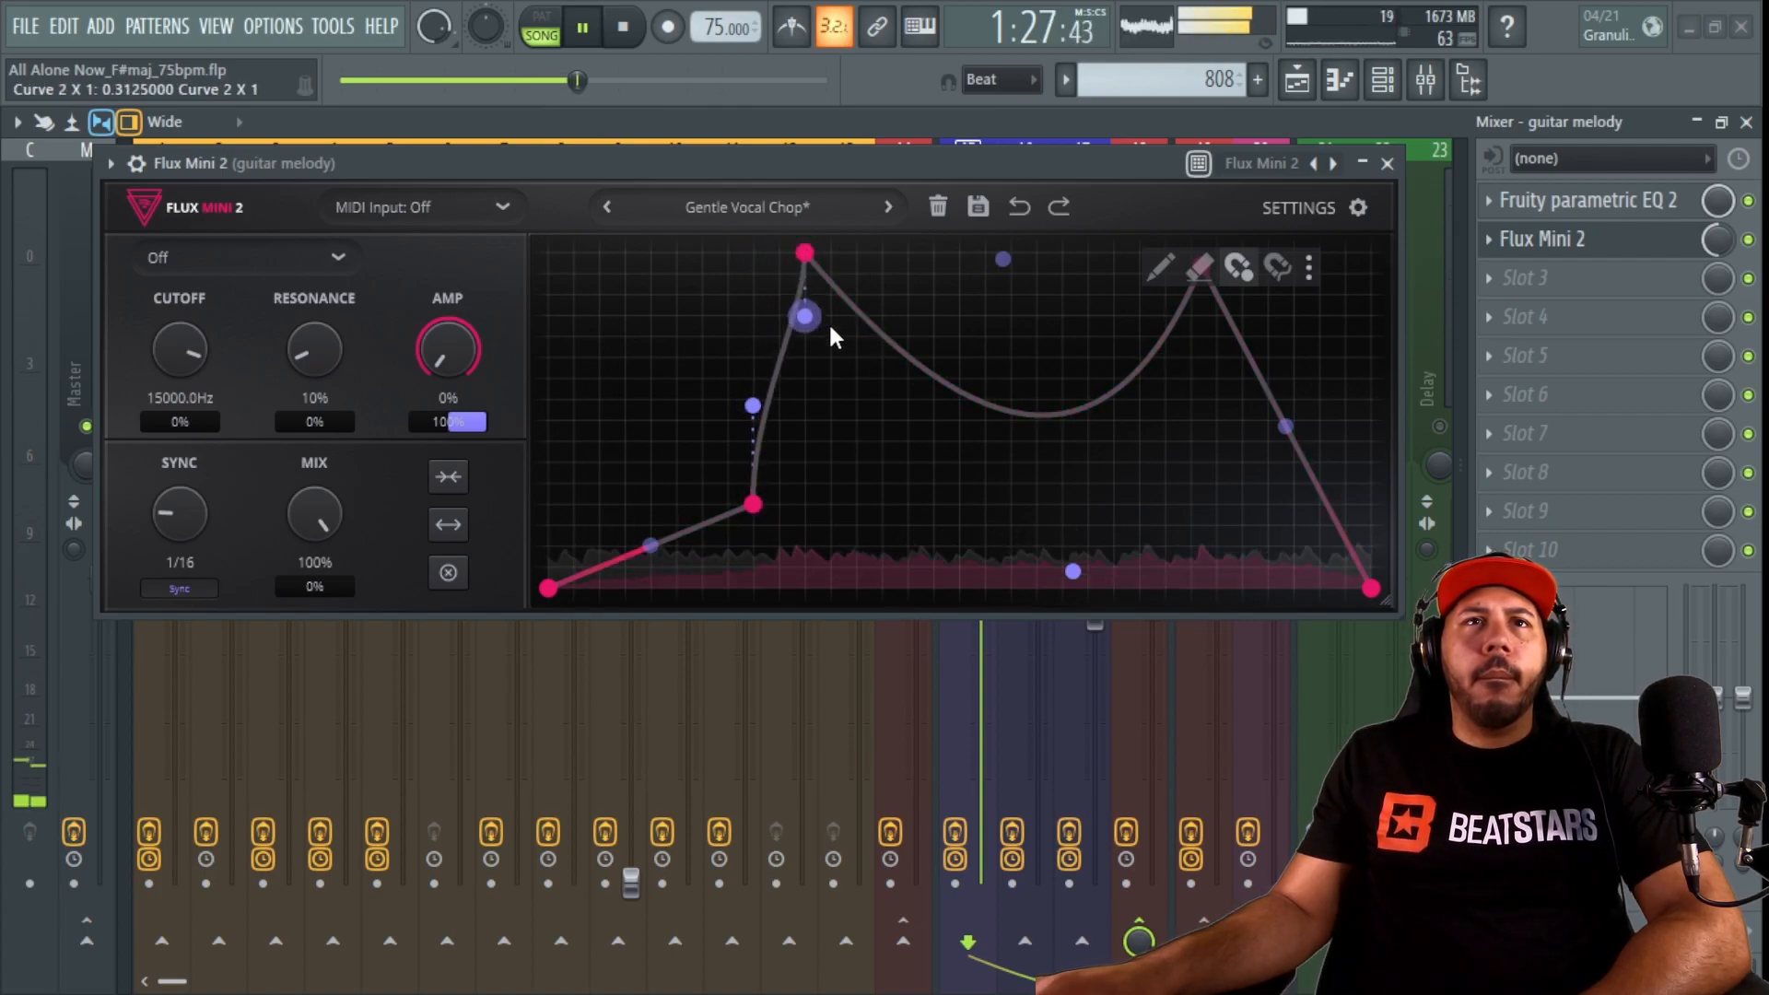
{"action": "left_click_drag", "start_coordinate": [754, 412], "coordinate": [805, 442]}
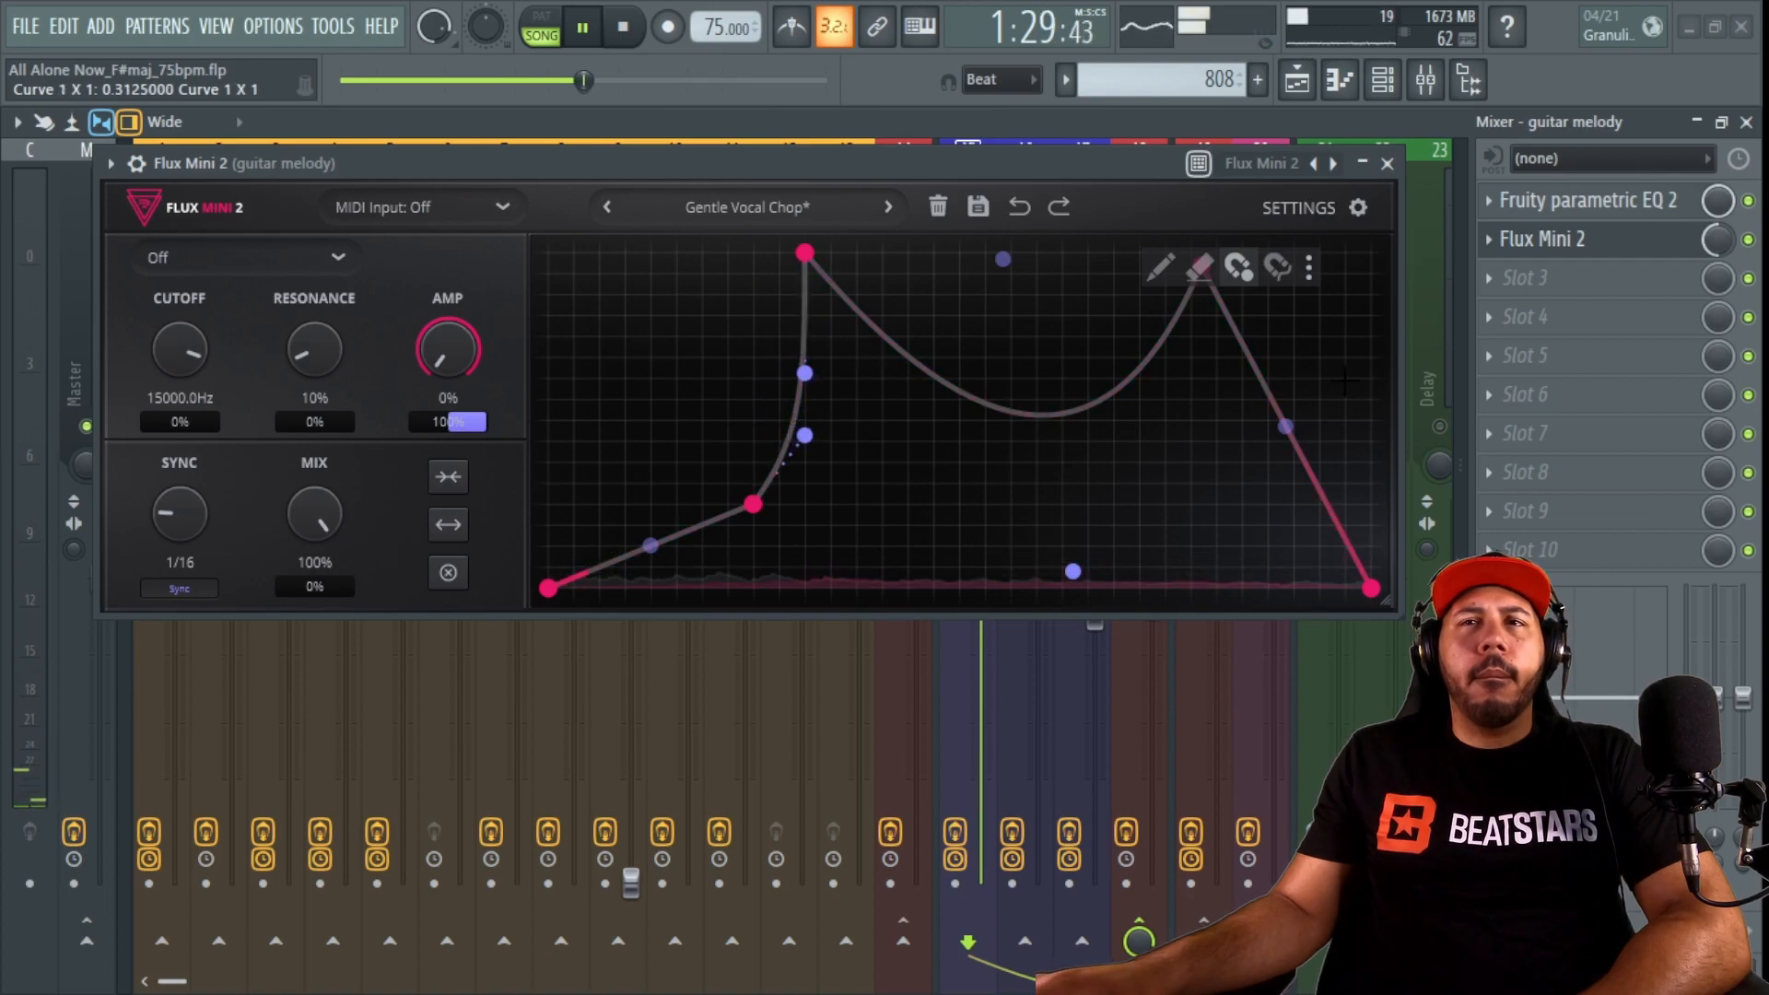
{"action": "key", "text": "space"}
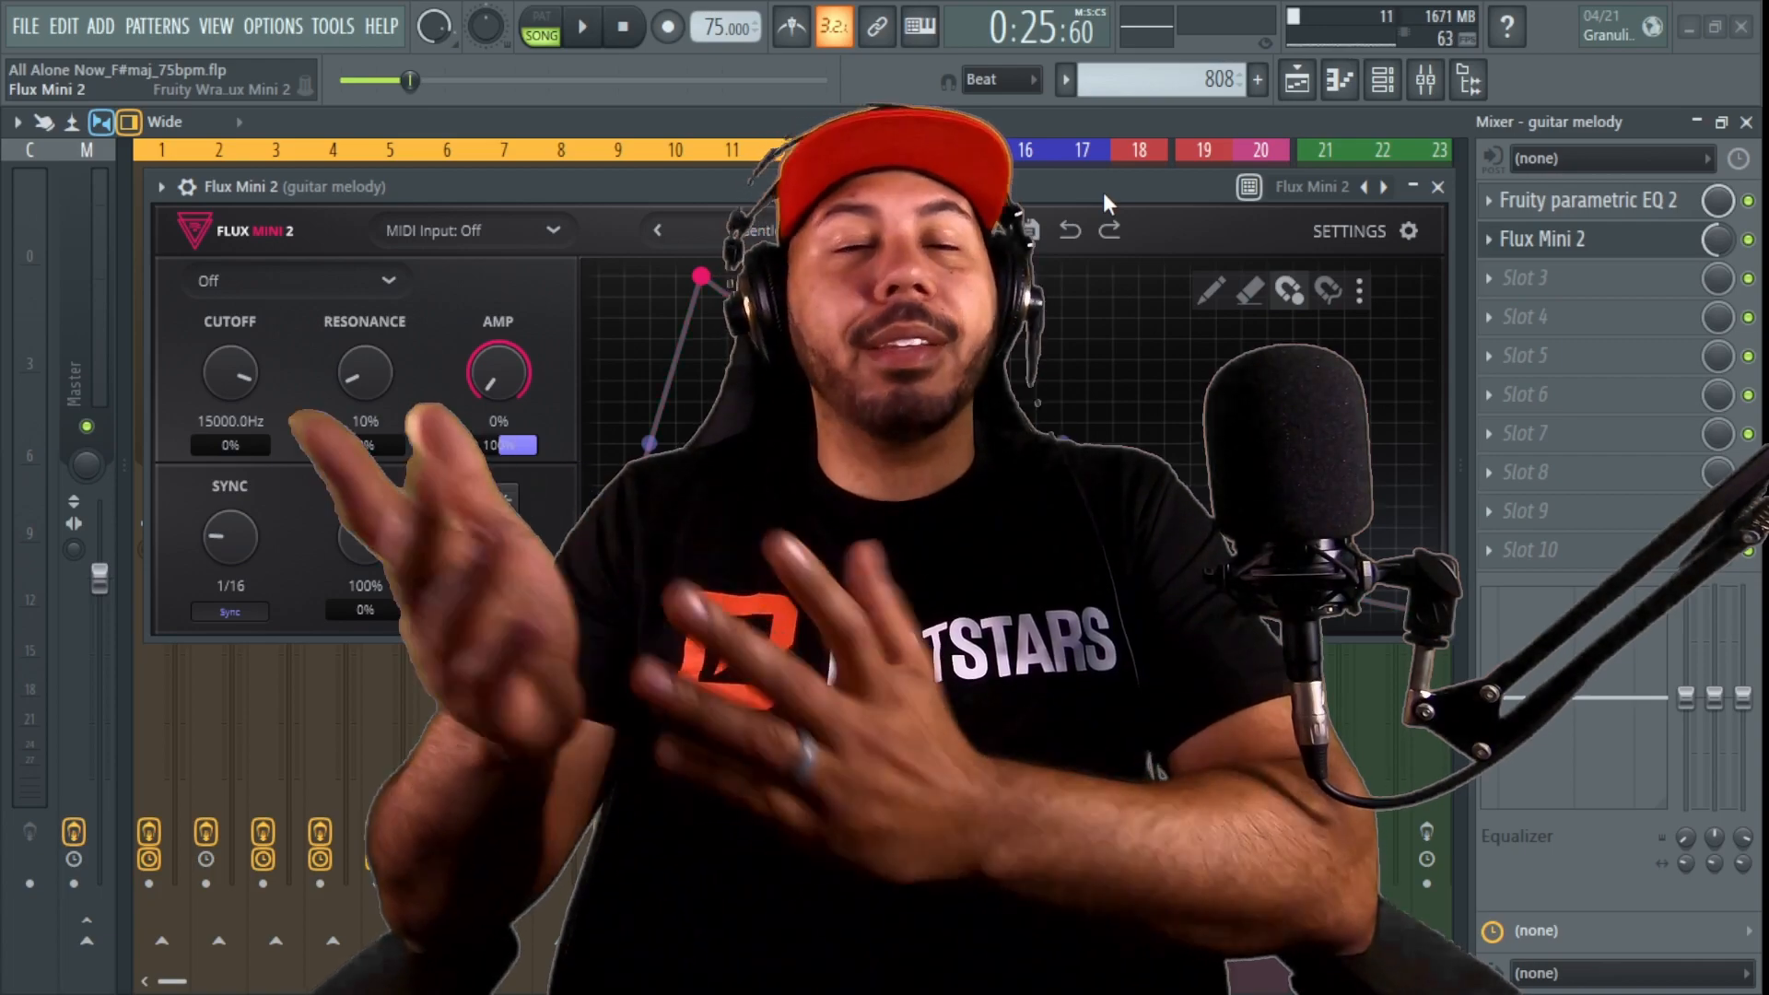
{"action": "left_click_drag", "start_coordinate": [1103, 191], "coordinate": [1093, 190]}
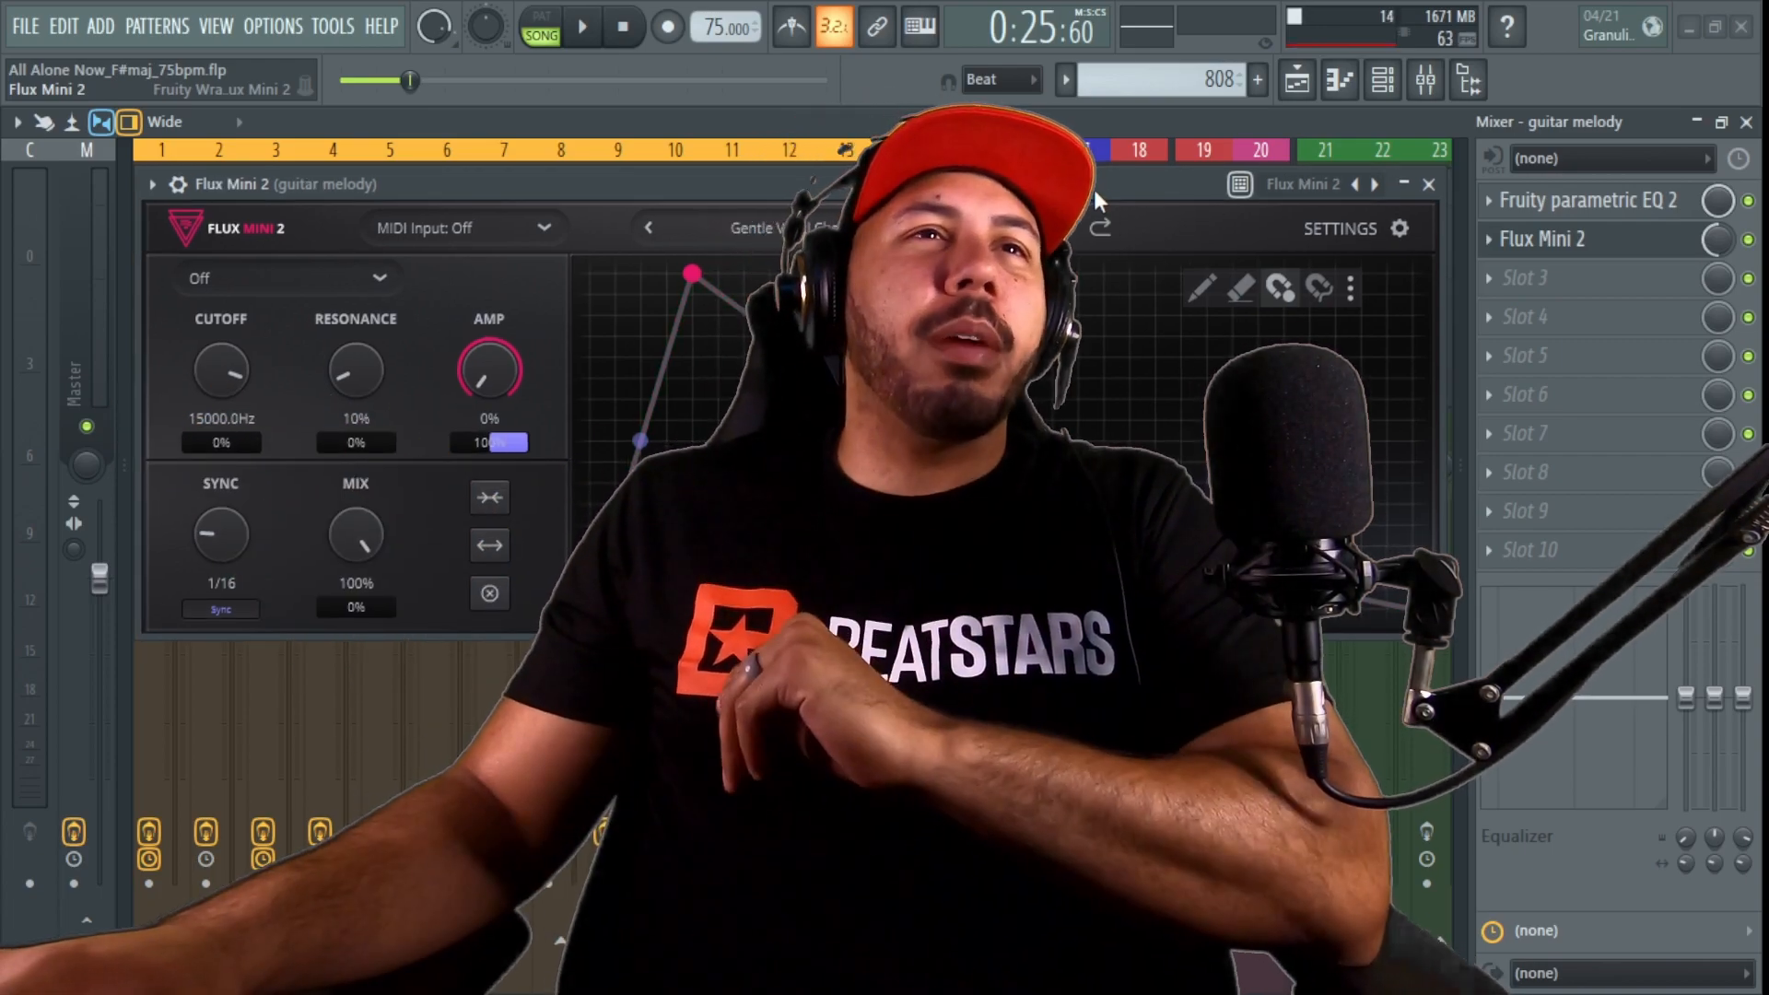